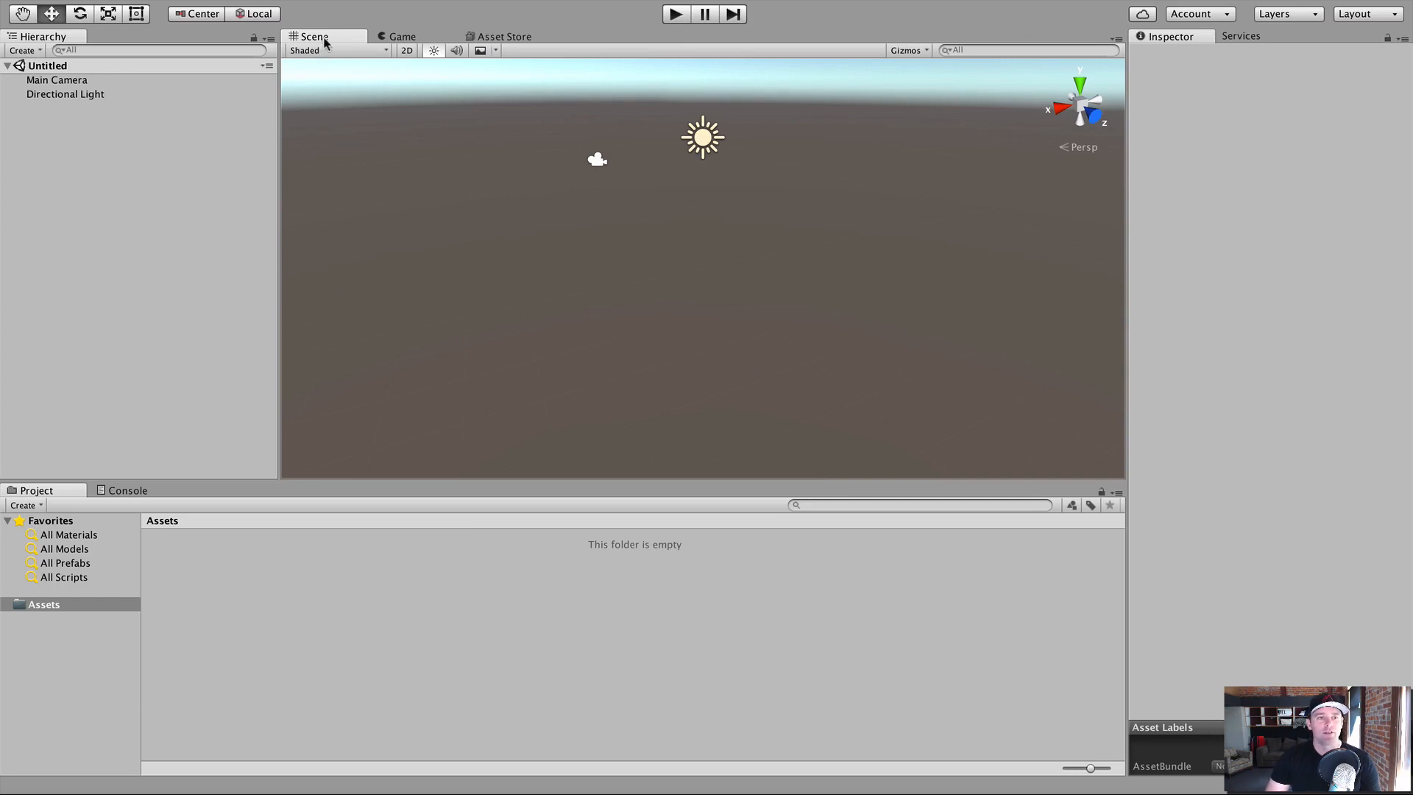
Step: Look through the Game, Asset Store, Scene, Services and Console views, ending on the Project view
left_click(395, 38)
left_click(482, 38)
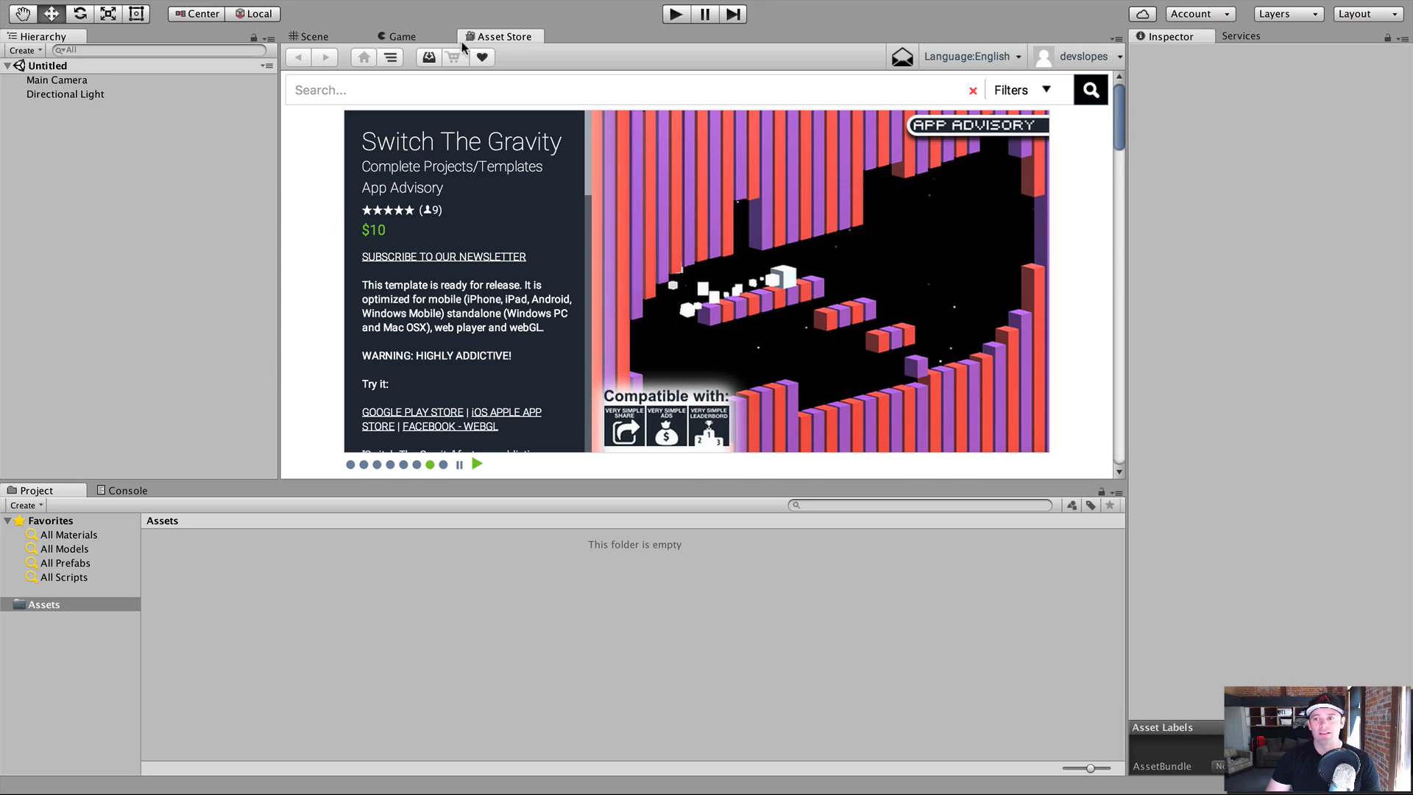
left_click(310, 35)
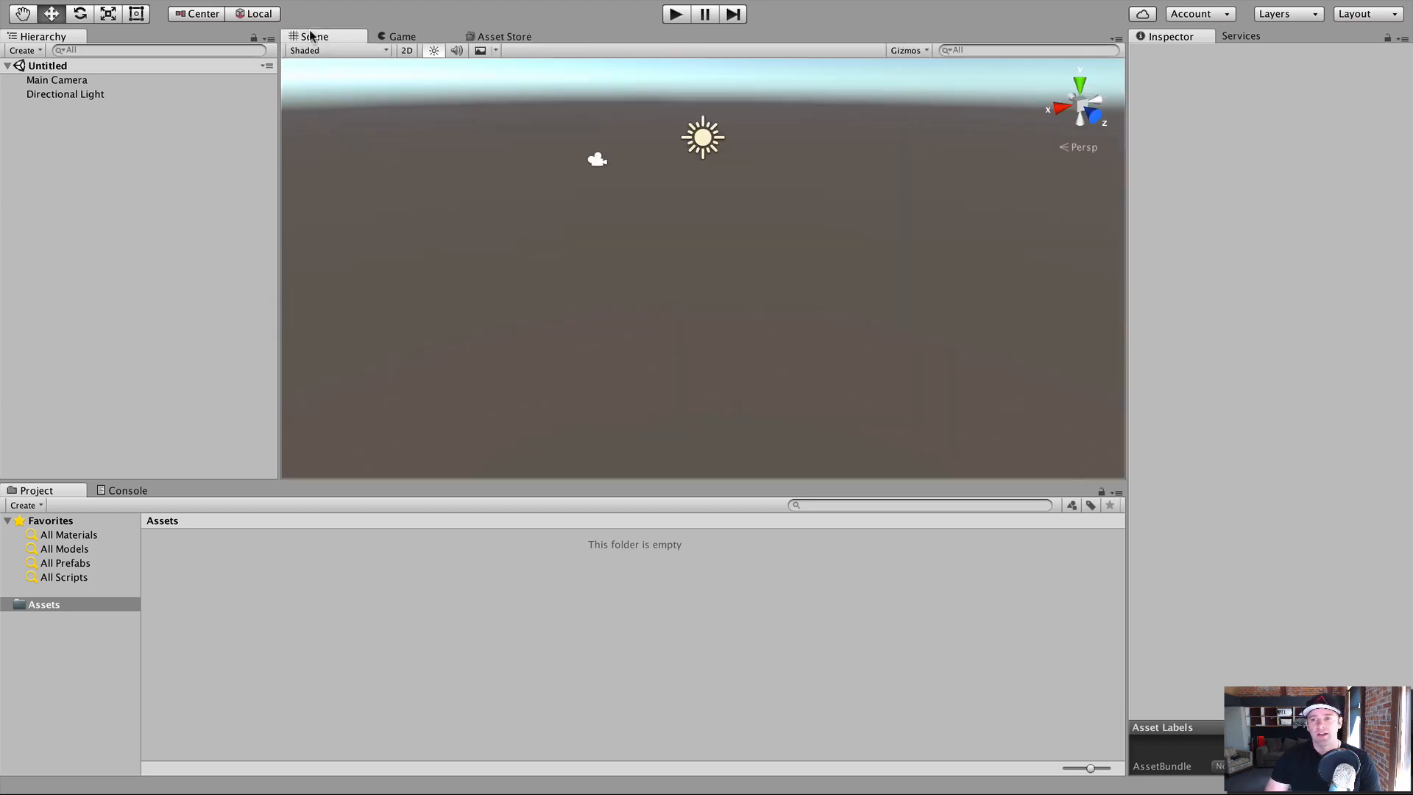
left_click(1232, 37)
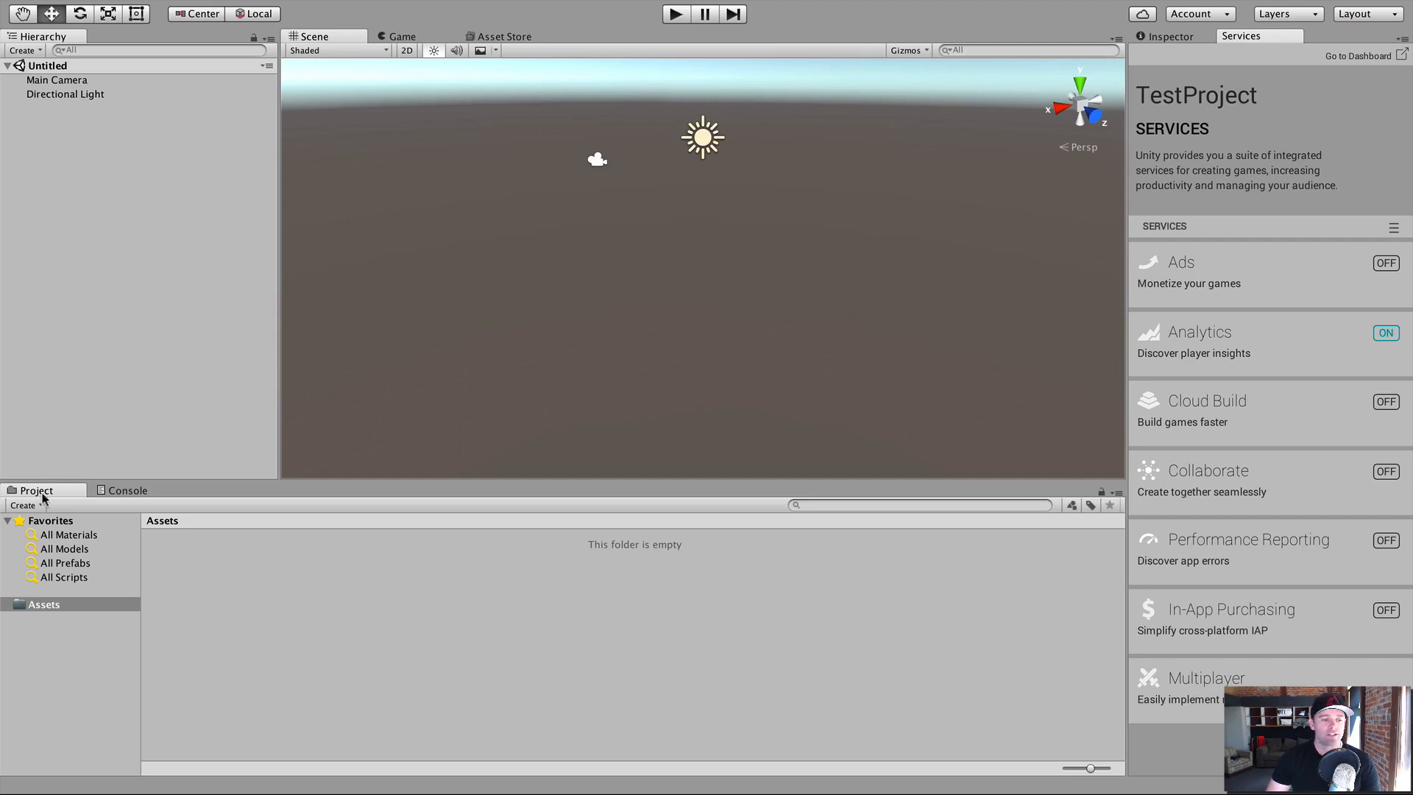
left_click(116, 491)
left_click(50, 491)
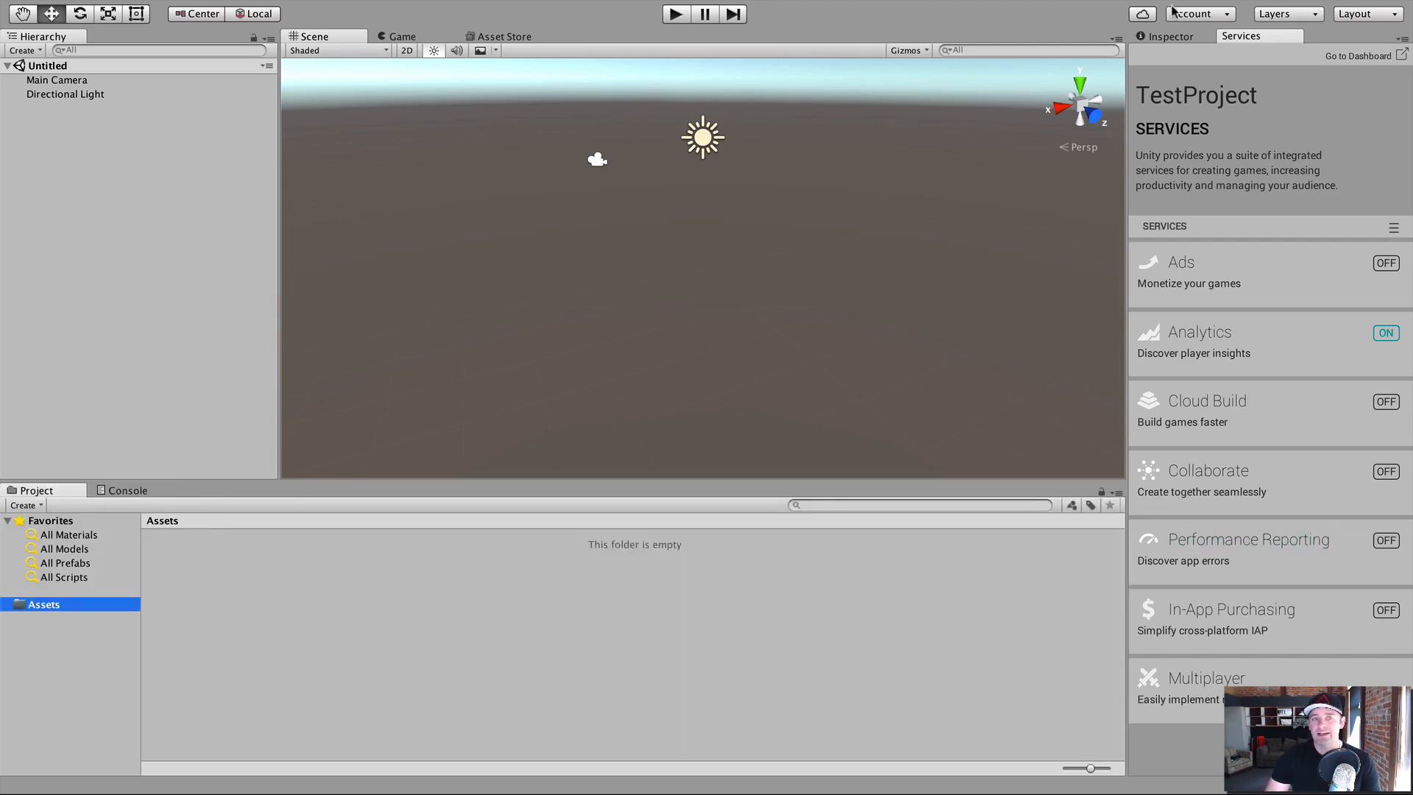
Step: Switch the editor window arrangement to the 4 Split layout
mouse_move(529, 4)
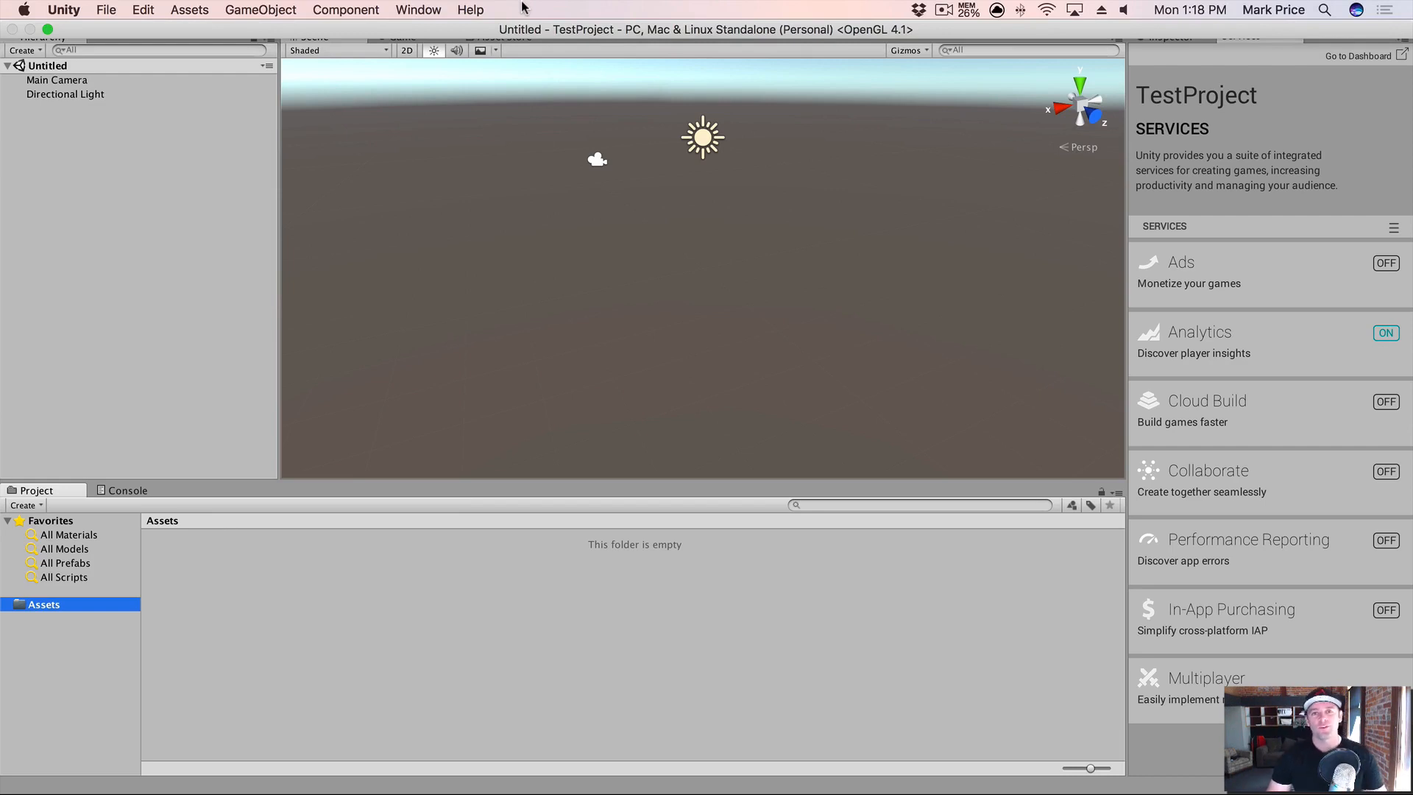
left_click(430, 7)
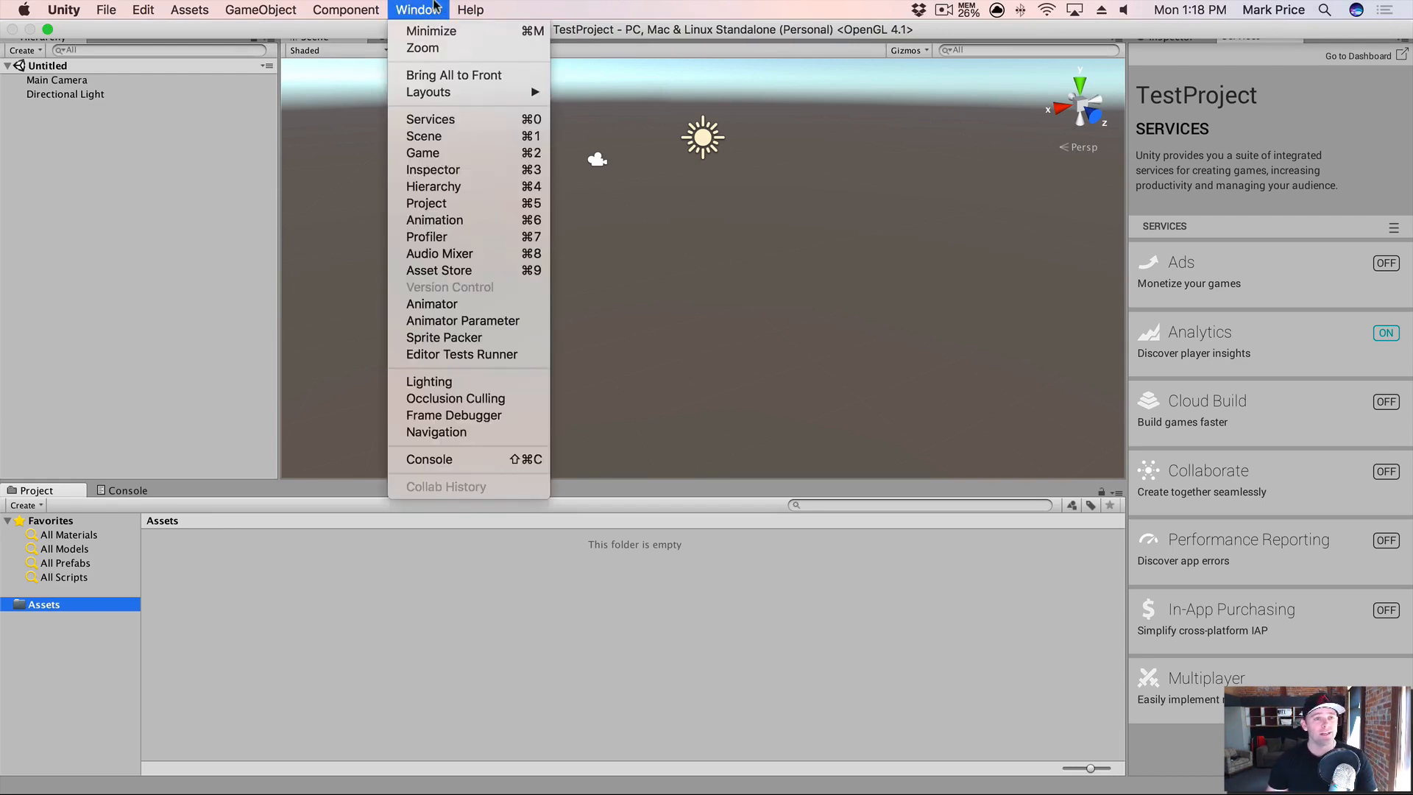
left_click(433, 5)
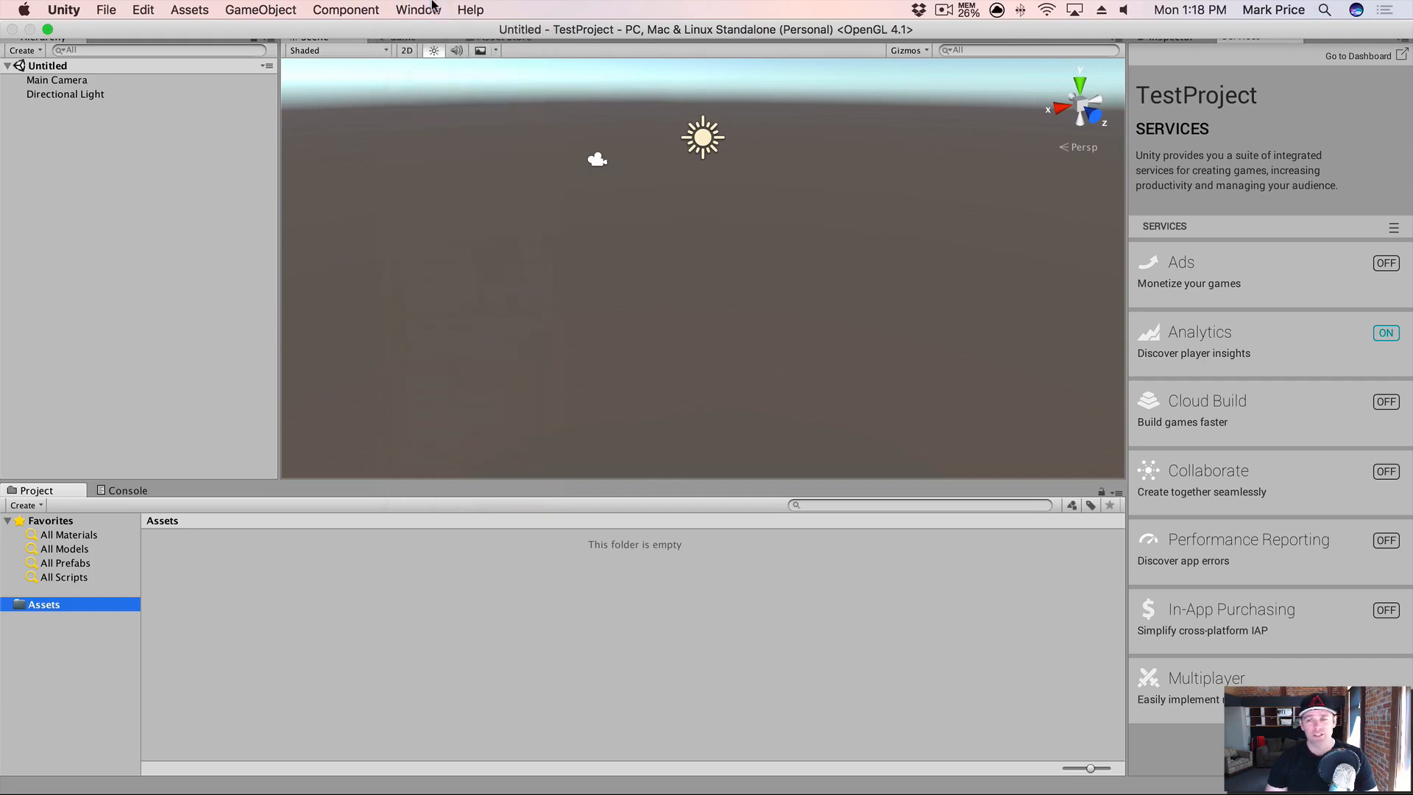
left_click(433, 7)
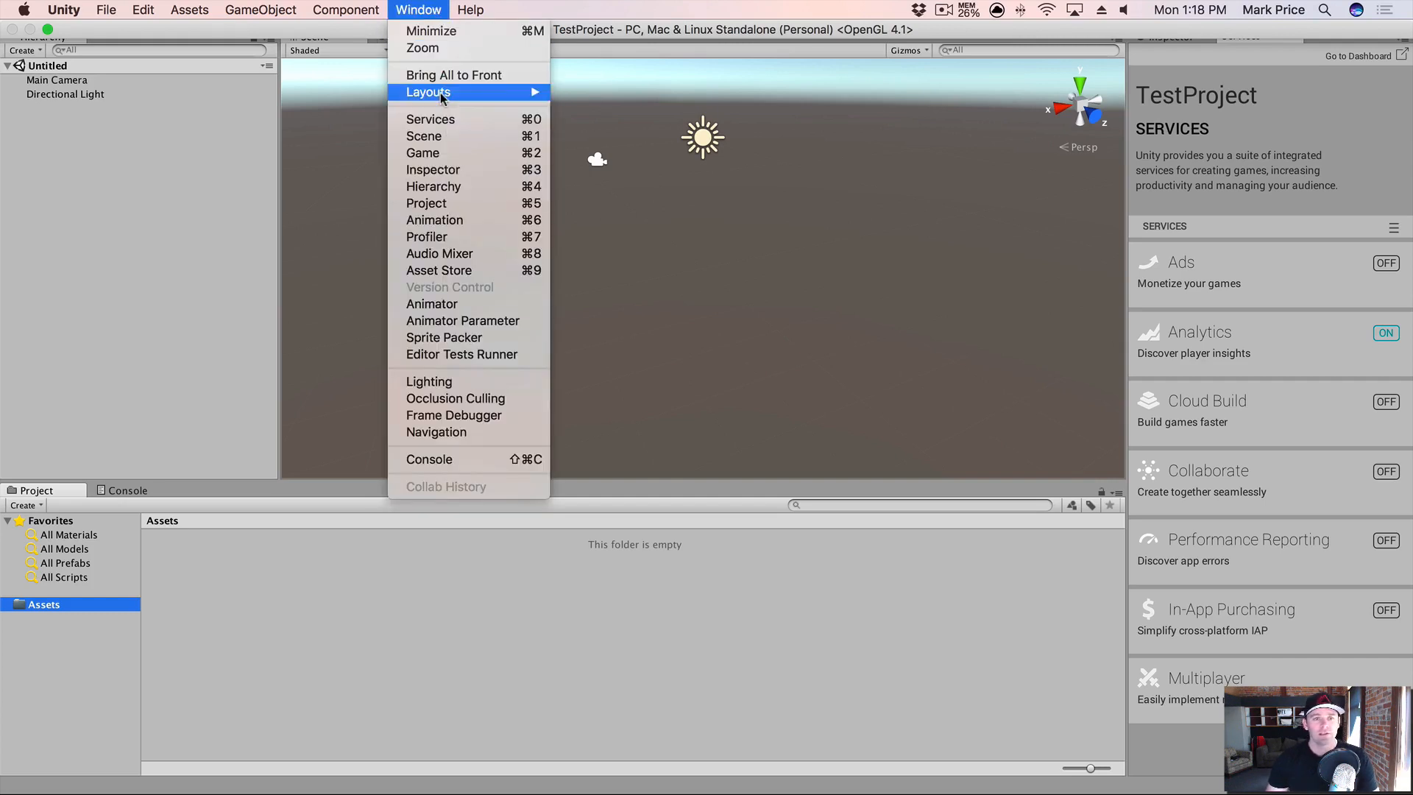
mouse_move(443, 96)
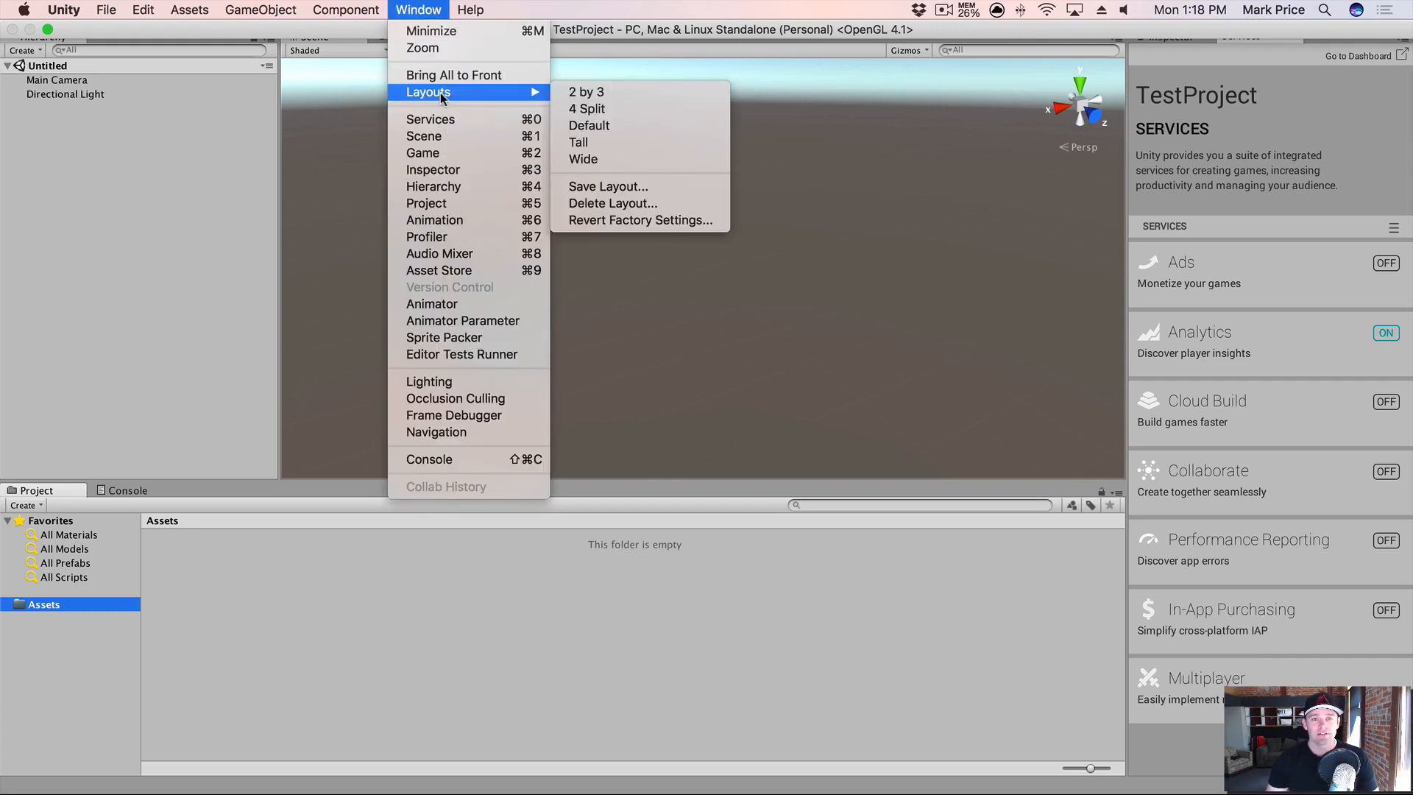
left_click(634, 110)
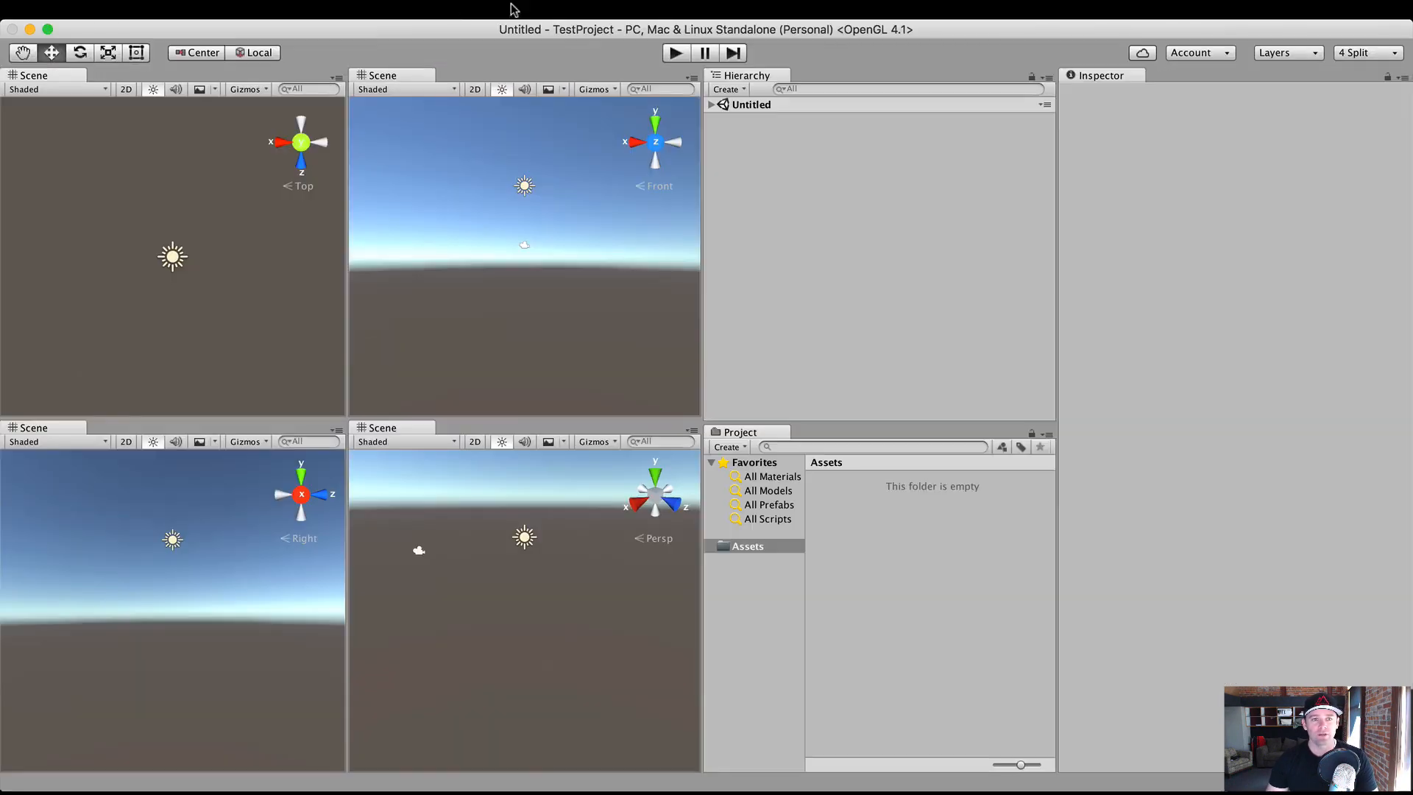
Step: Try the Tall layout, followed by the Wide layout, for the editor
left_click(417, 9)
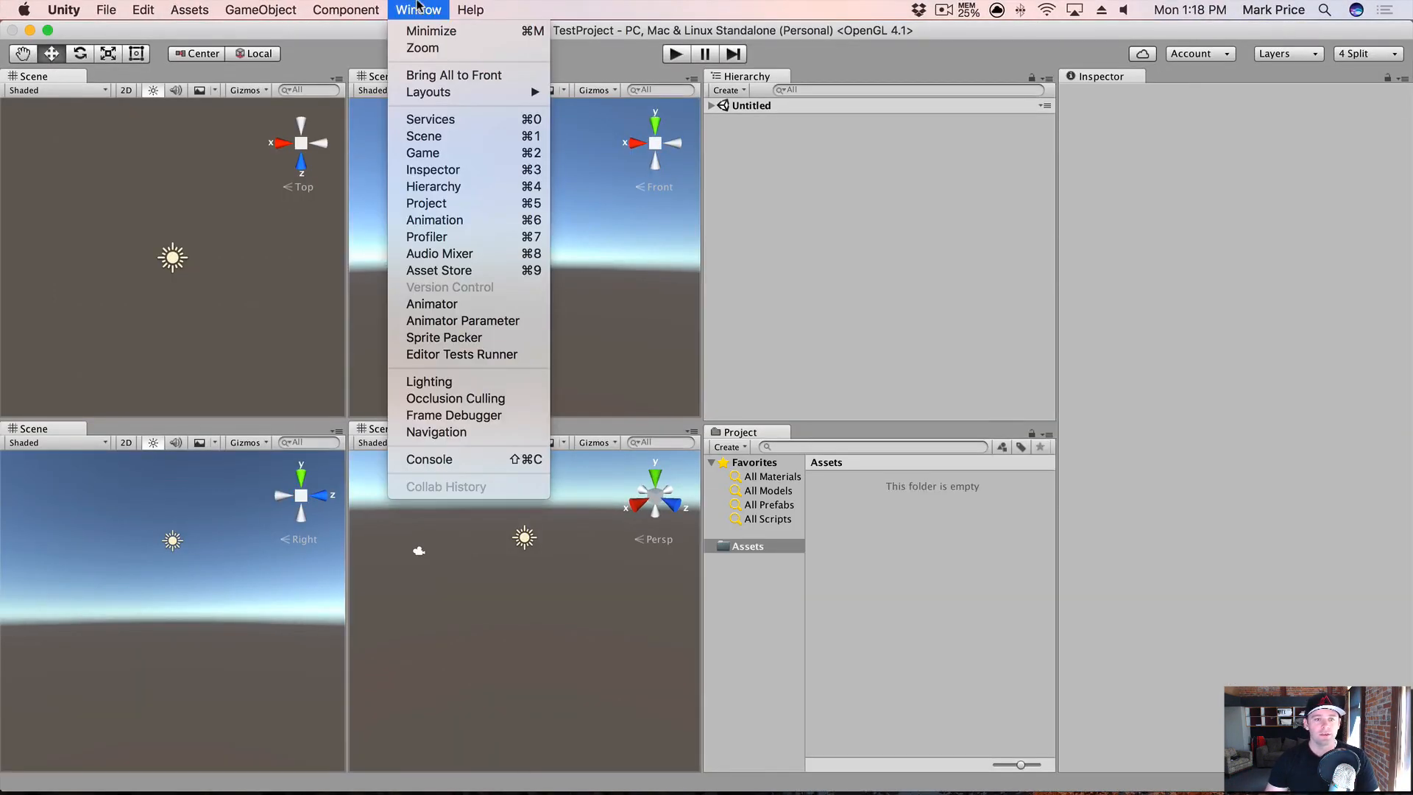
mouse_move(462, 91)
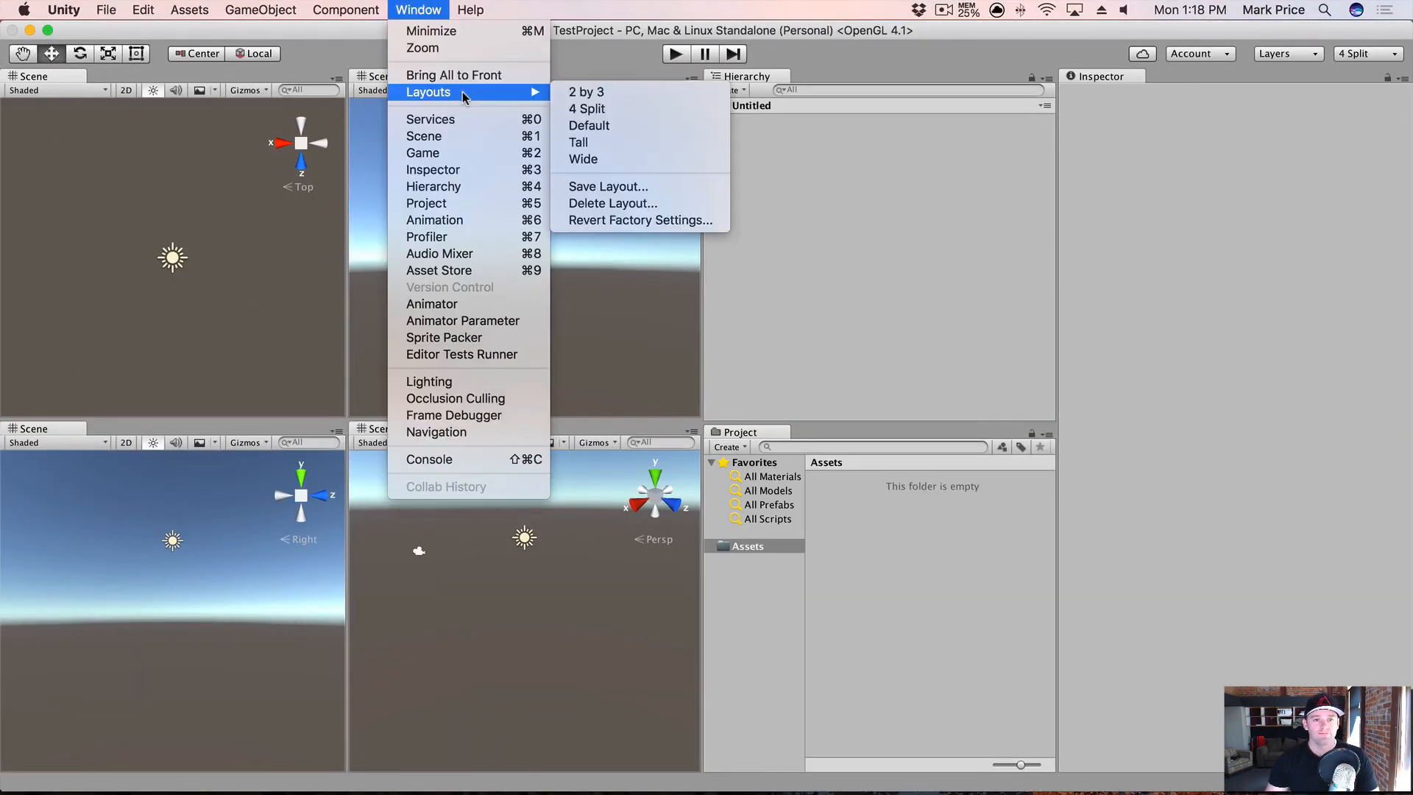
left_click(634, 143)
left_click(417, 9)
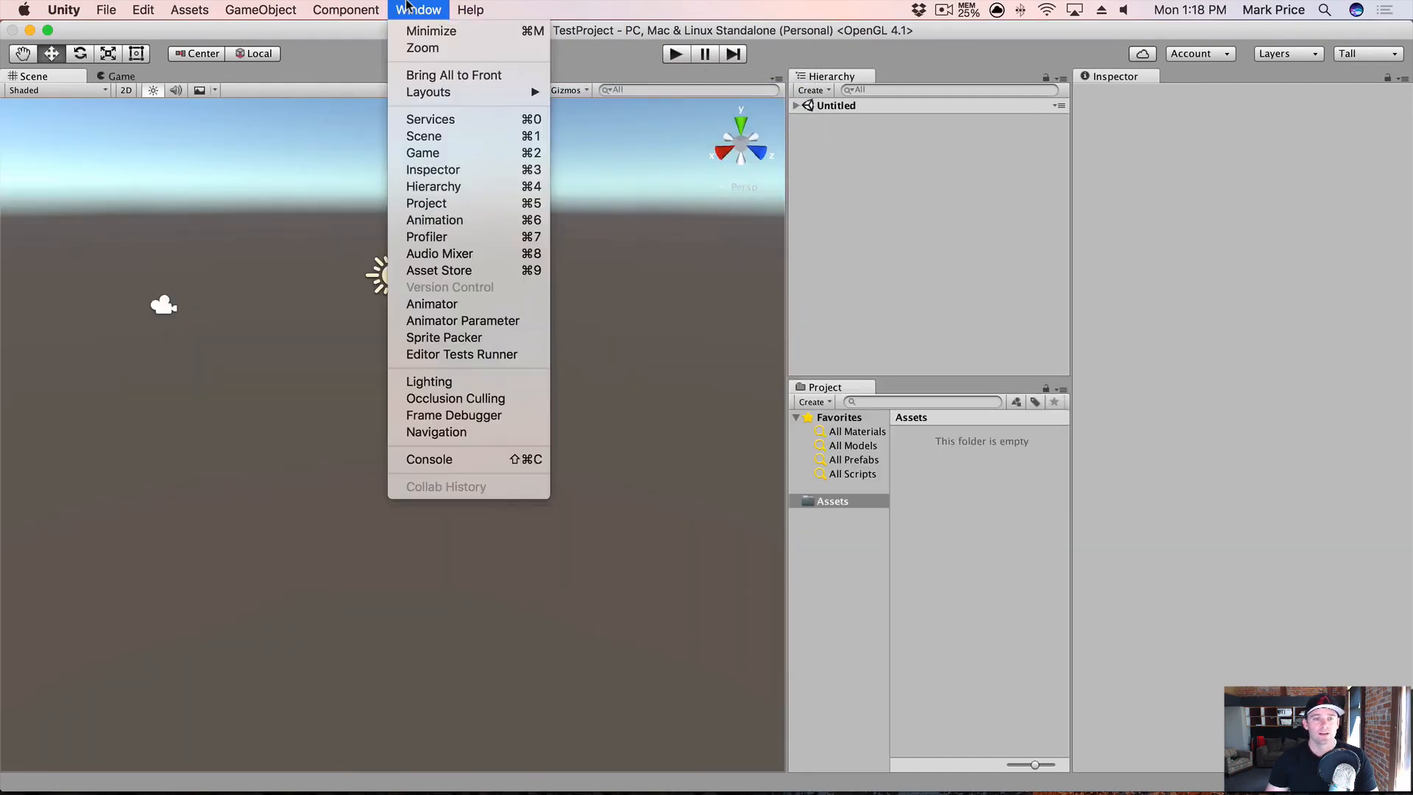
mouse_move(448, 91)
left_click(627, 158)
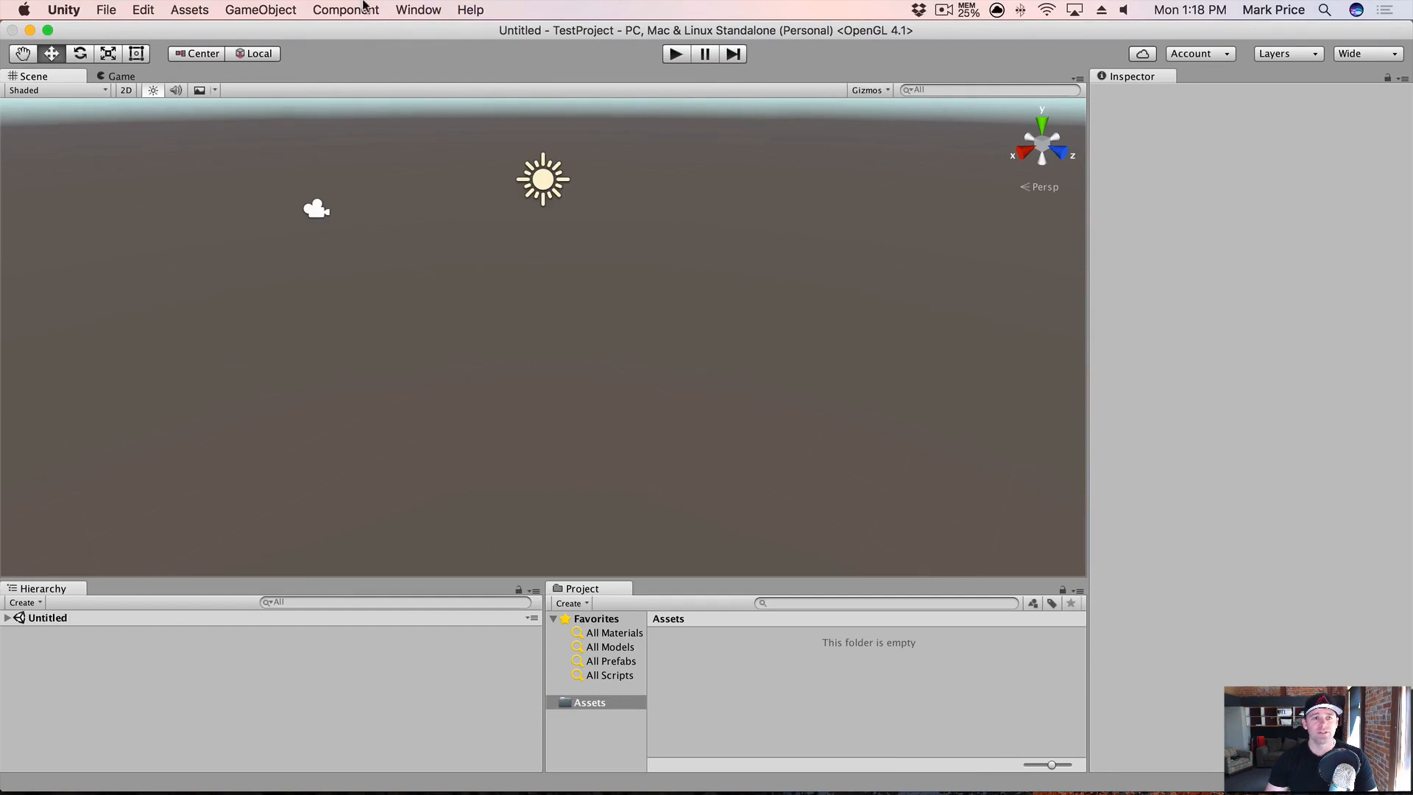
Step: Set the editor to the Default layout
left_click(417, 9)
mouse_move(450, 6)
mouse_move(434, 94)
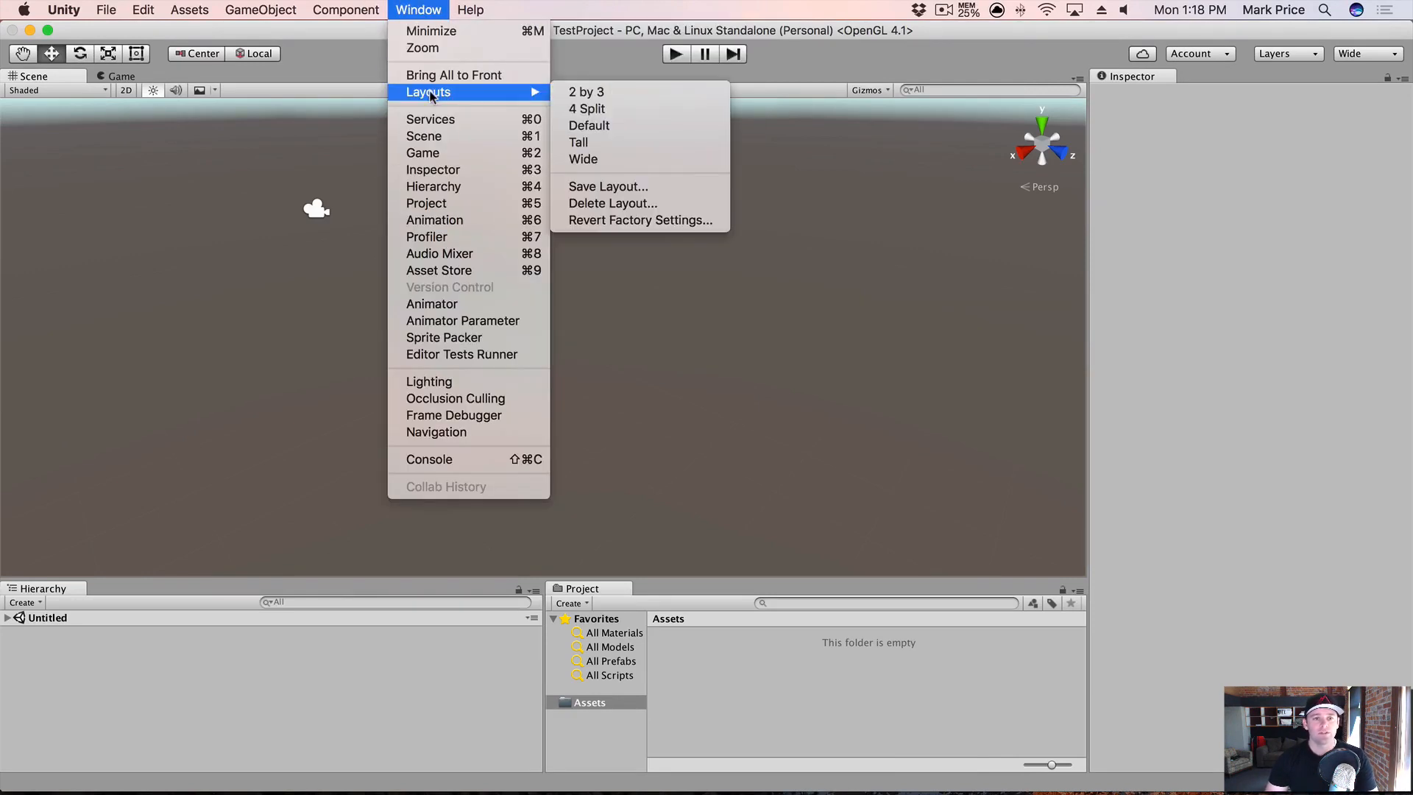
left_click(616, 125)
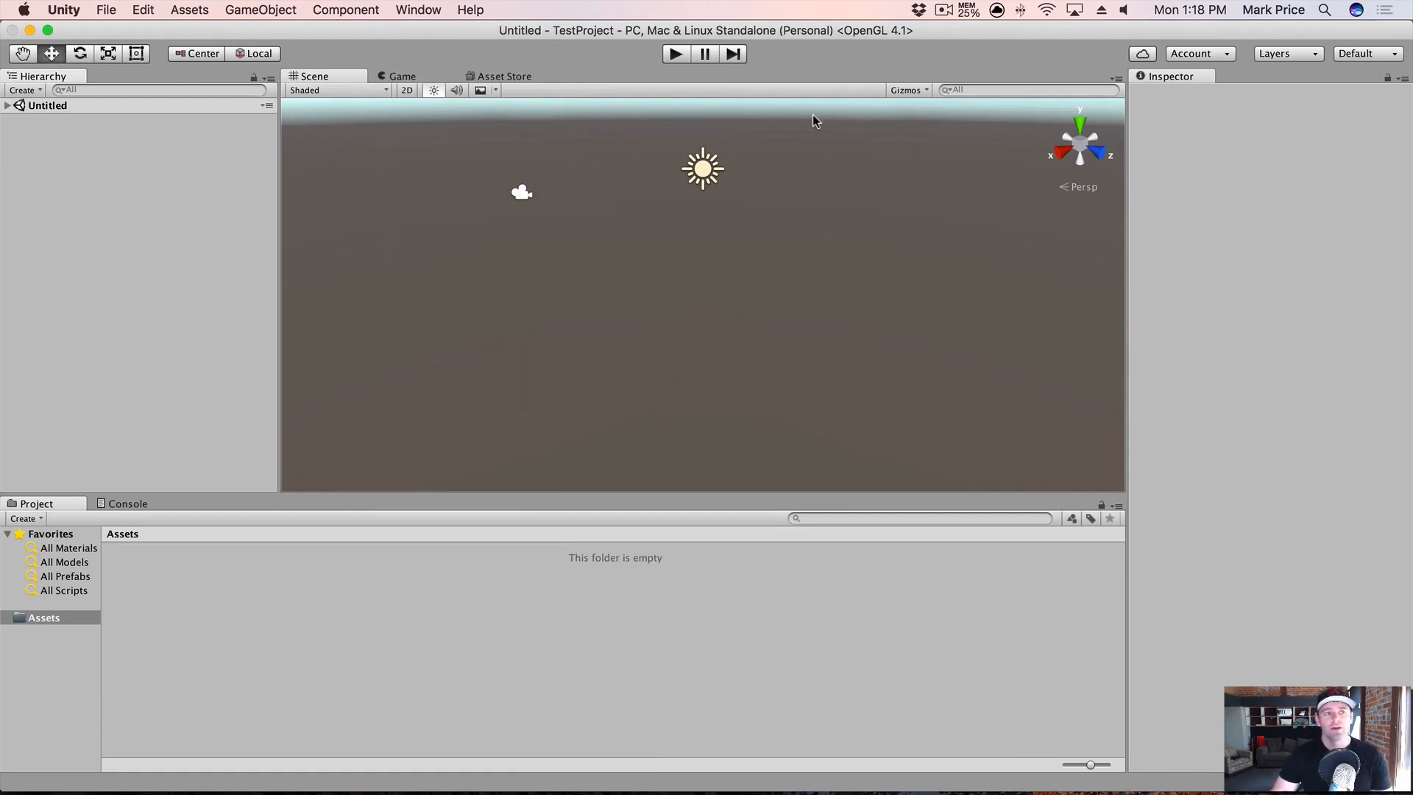
Step: Dock the Inspector panel beside the Hierarchy and flip between the two panels
left_click_drag(1170, 79, 148, 77)
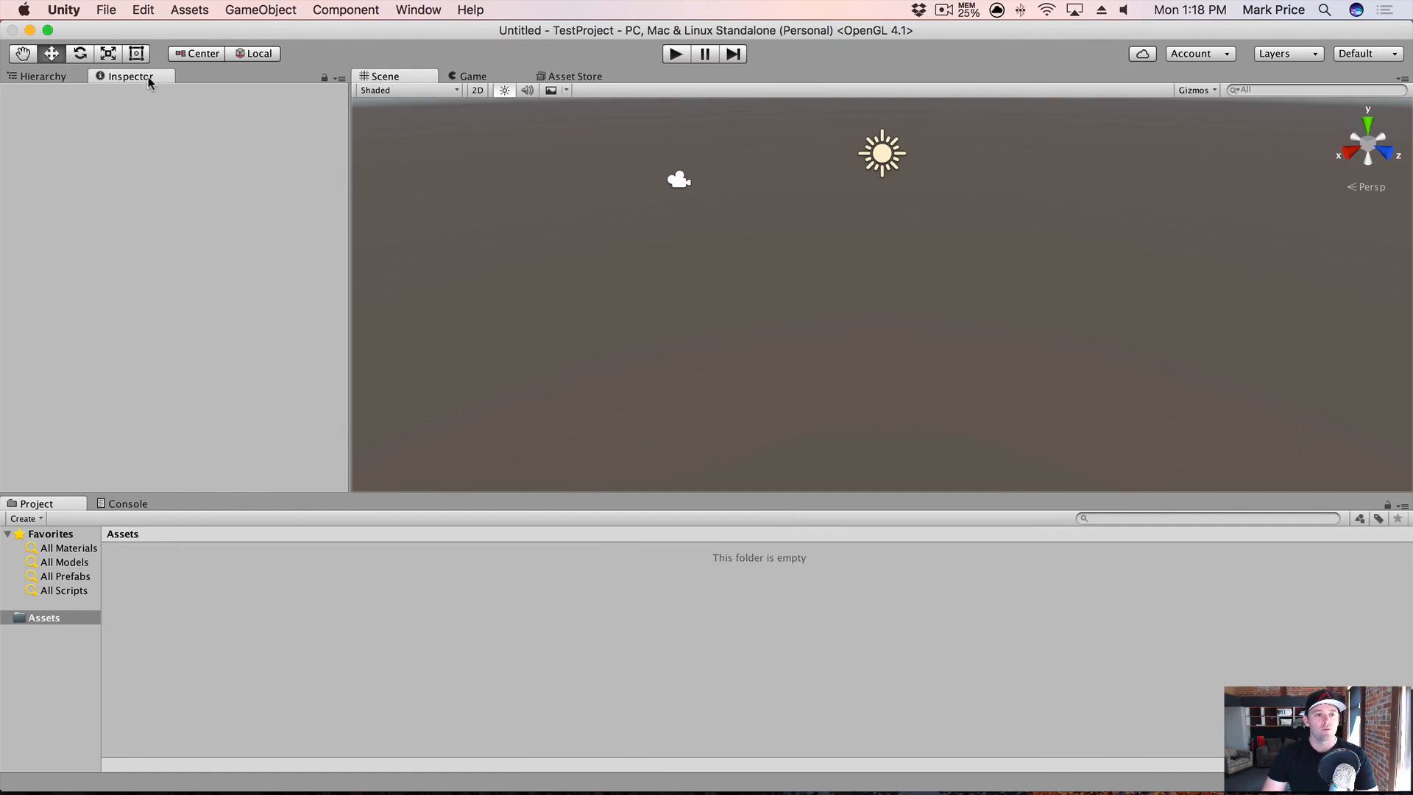
left_click(51, 77)
left_click(108, 74)
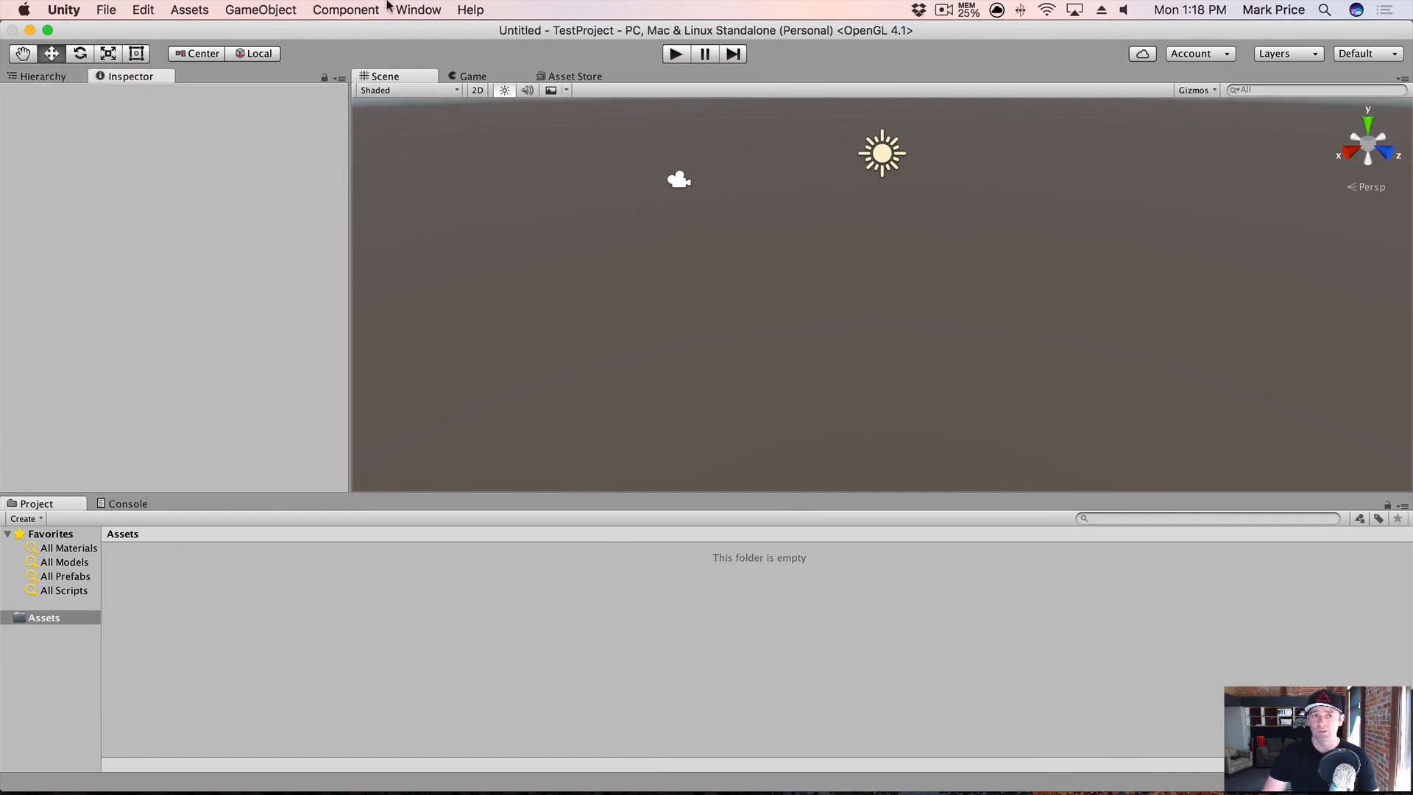
Step: Reapply the Default layout to put the Inspector back in its original place
left_click(412, 9)
mouse_move(446, 92)
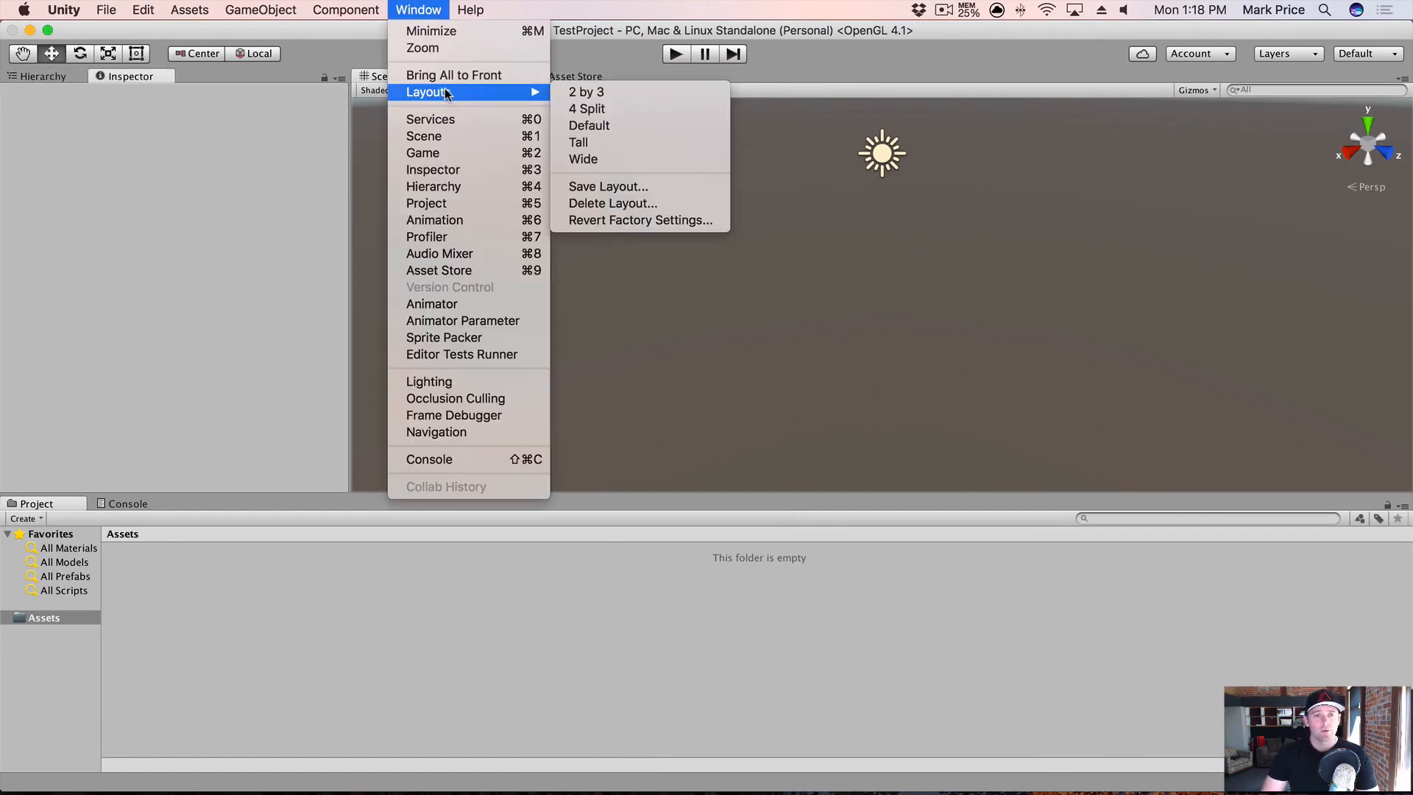
left_click(612, 130)
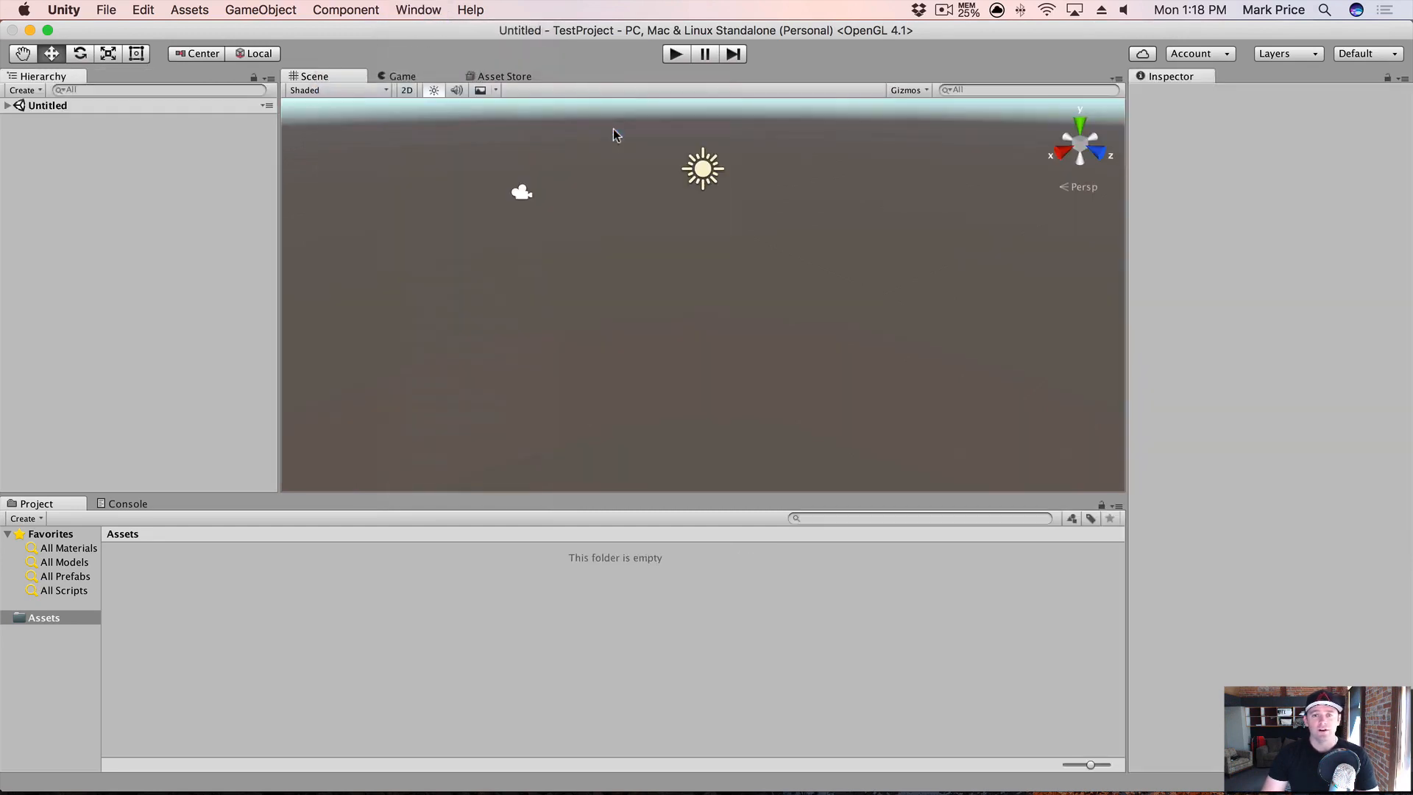
Step: Show the Game view, run the empty scene in play mode and stop it
left_click(401, 76)
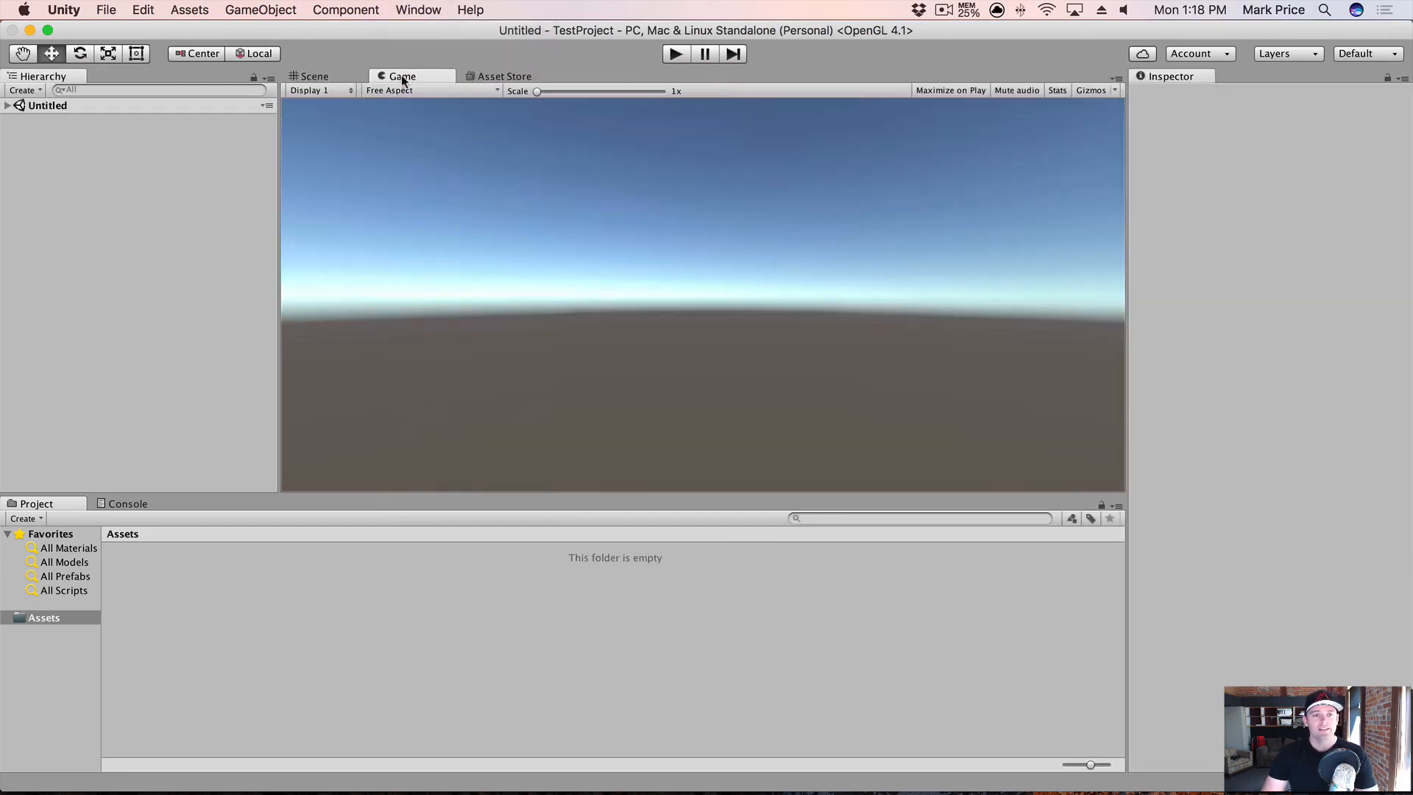
left_click(676, 54)
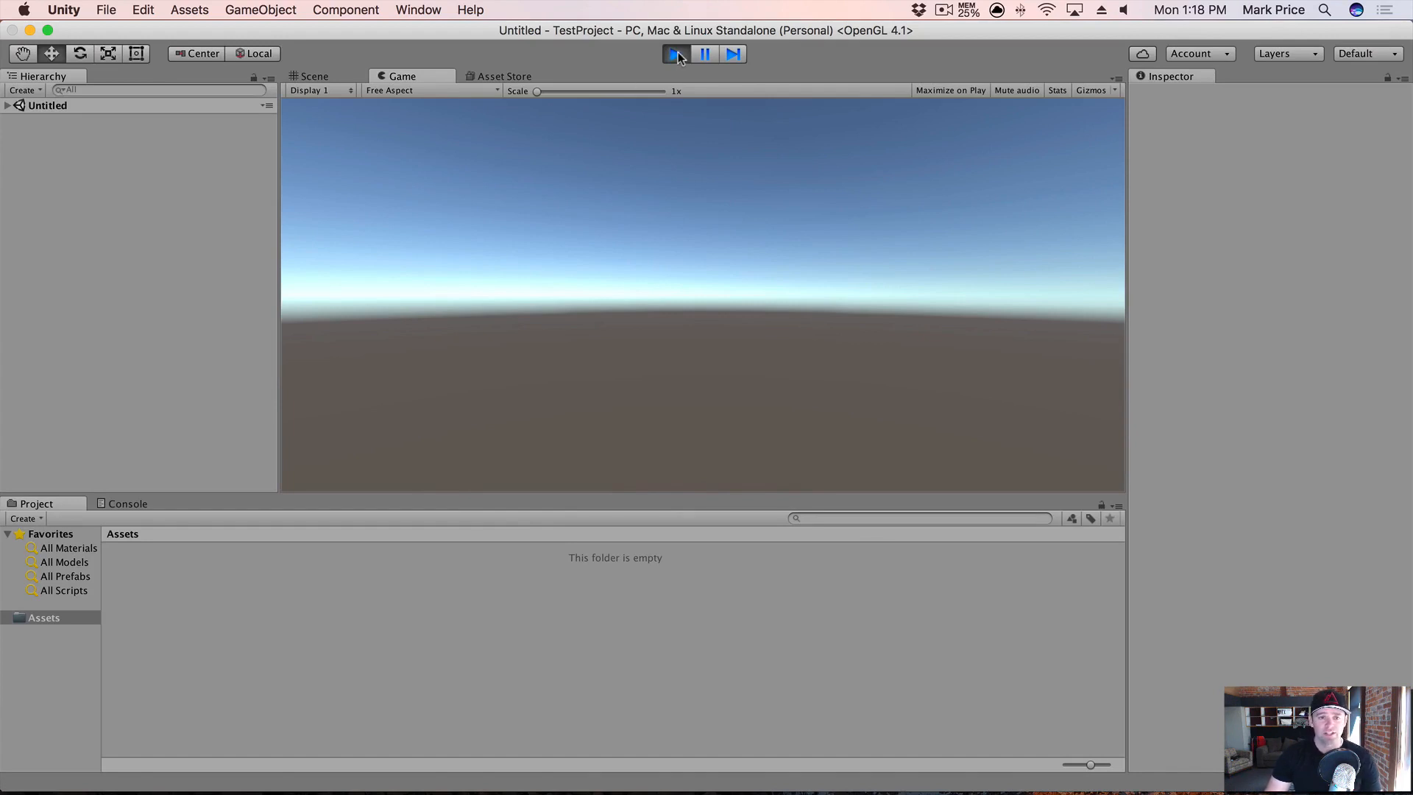
left_click(677, 53)
Step: Compare the Asset Store and Game views and close the Asset Store view
left_click(502, 77)
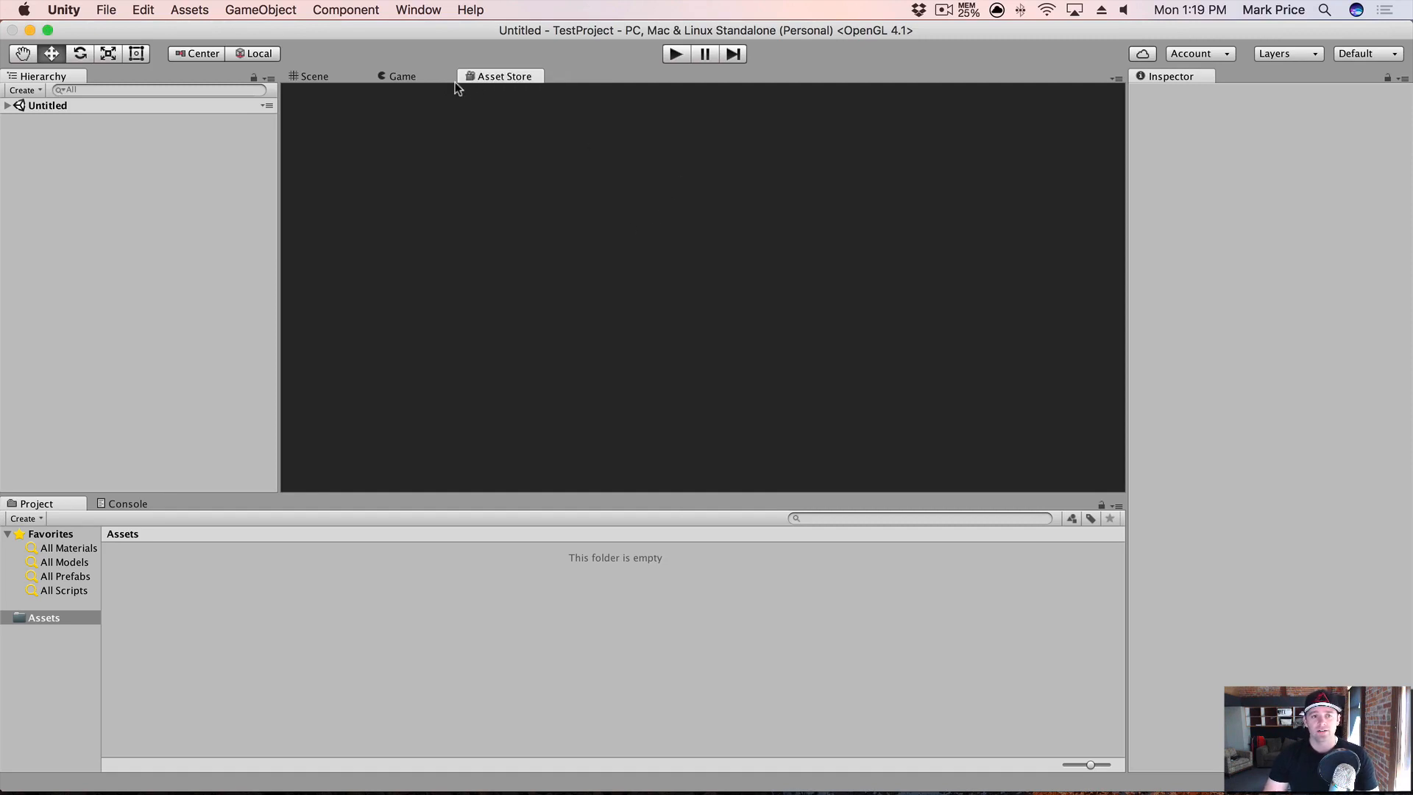
left_click(404, 76)
left_click(498, 77)
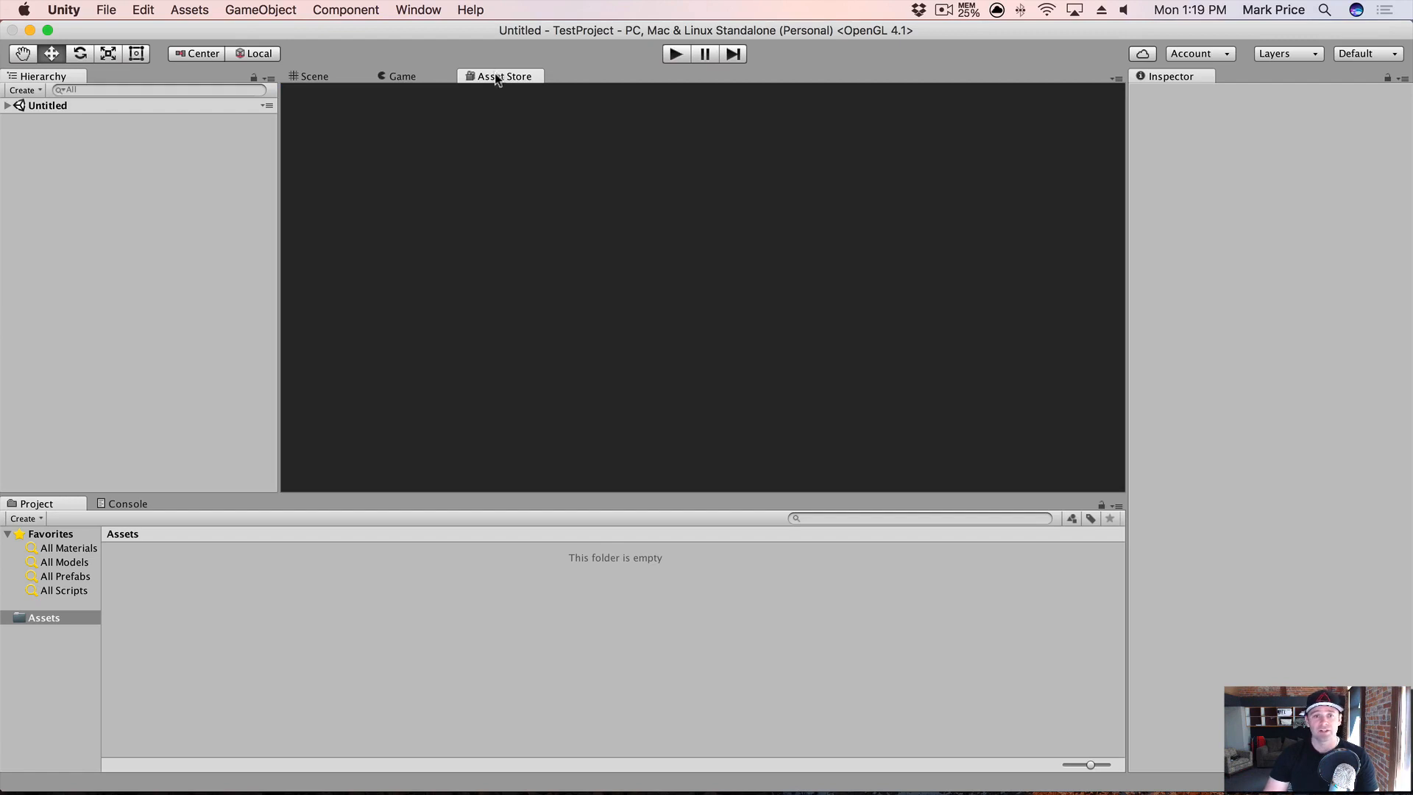
right_click(494, 73)
left_click(563, 128)
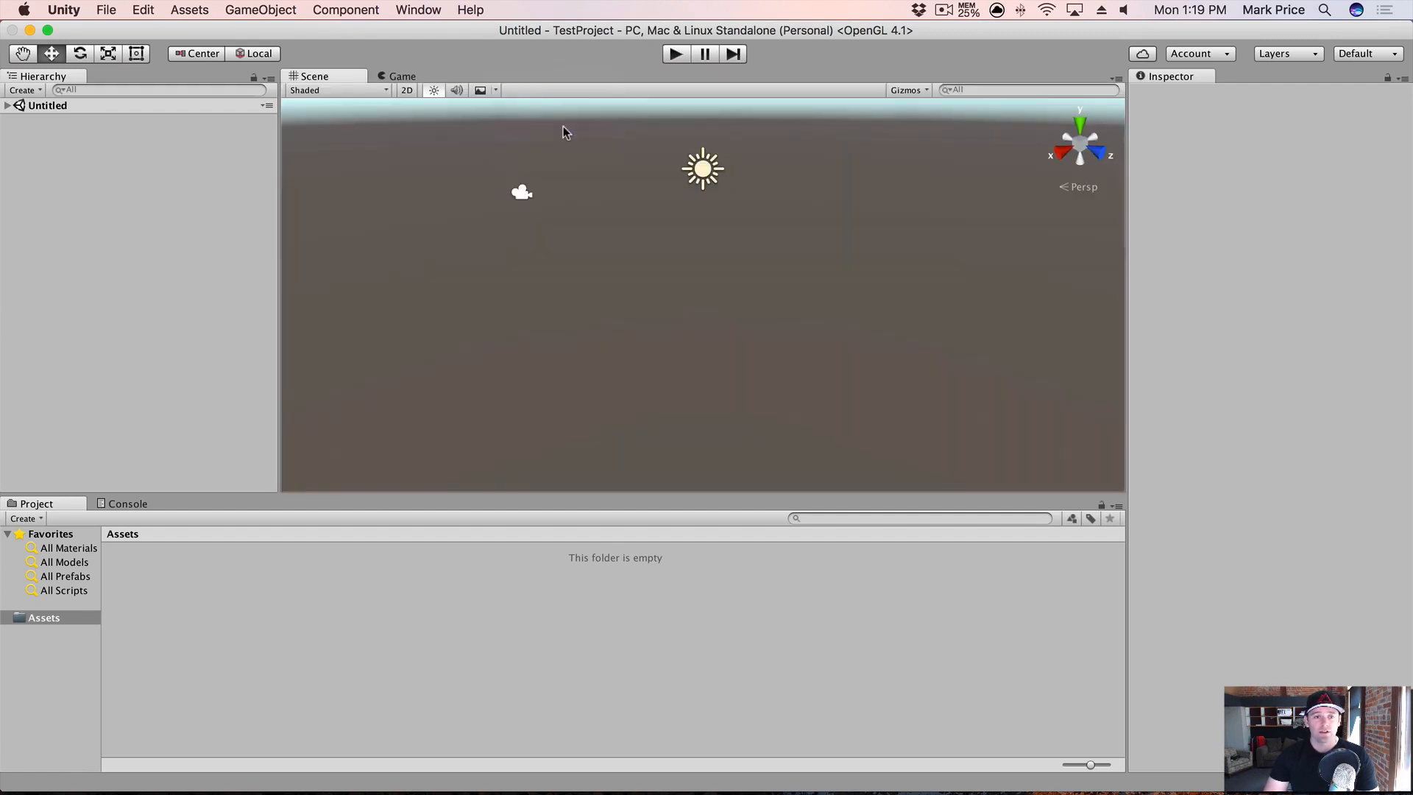
Step: Reopen the Asset Store view beside the Game view and return to the Scene view
left_click(442, 7)
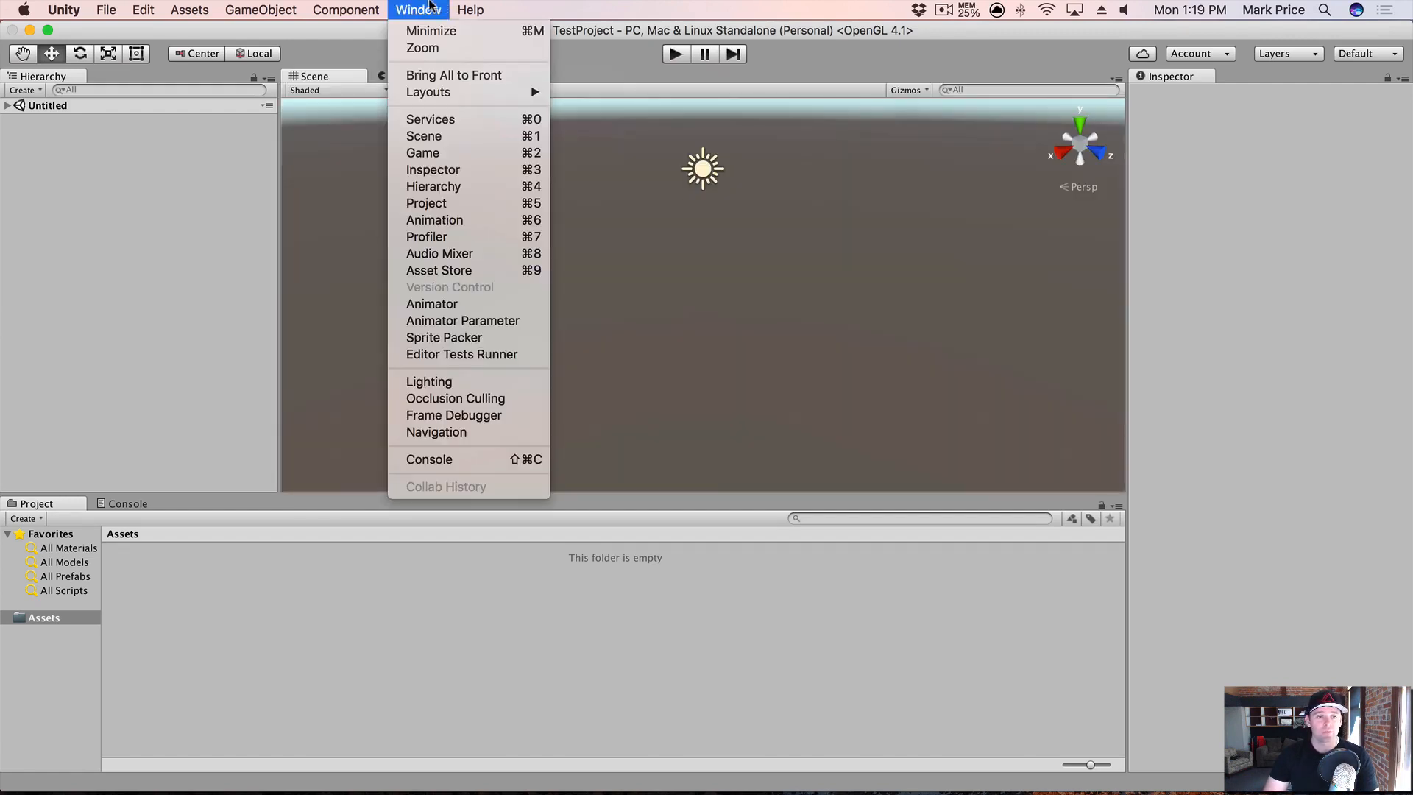
left_click(471, 271)
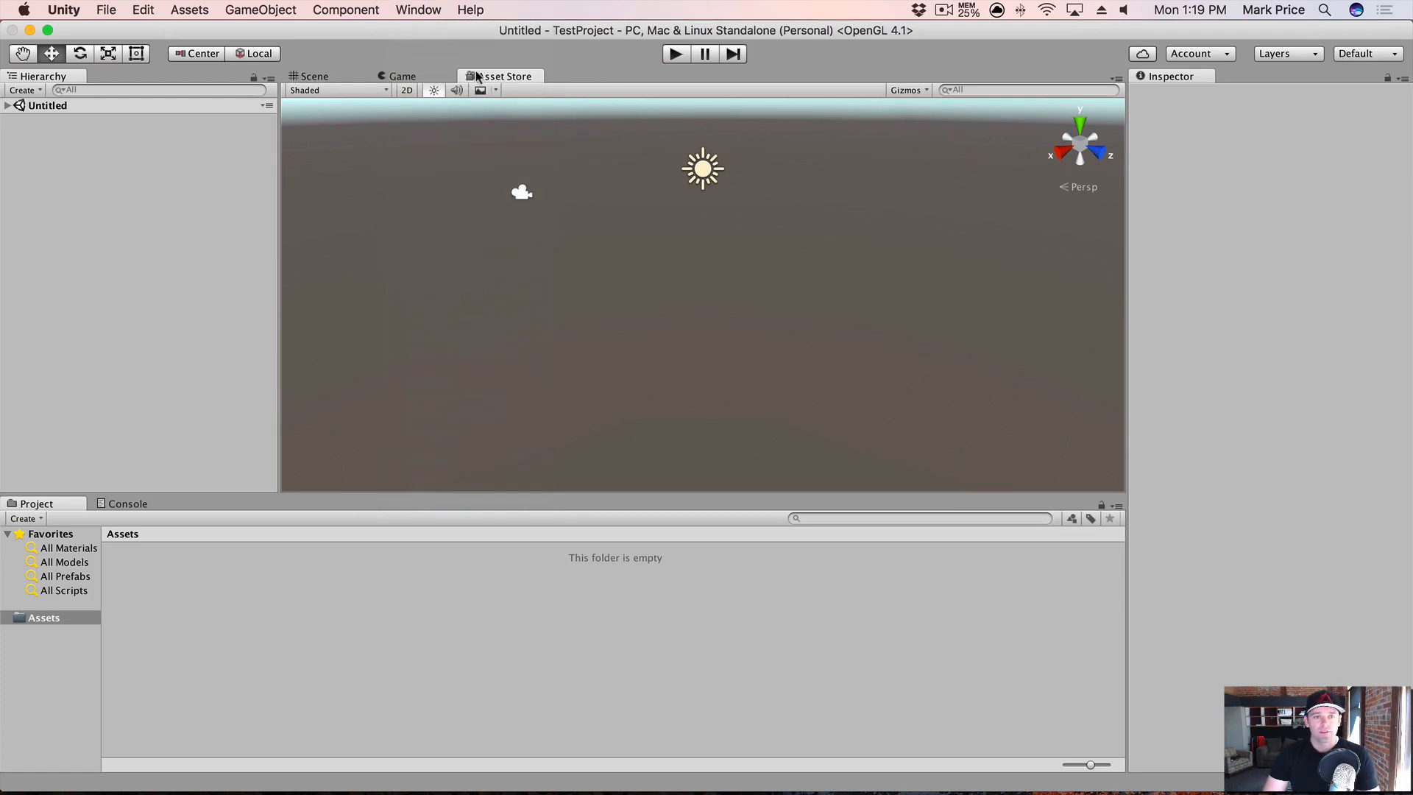
left_click(423, 71)
left_click(477, 73)
left_click(414, 76)
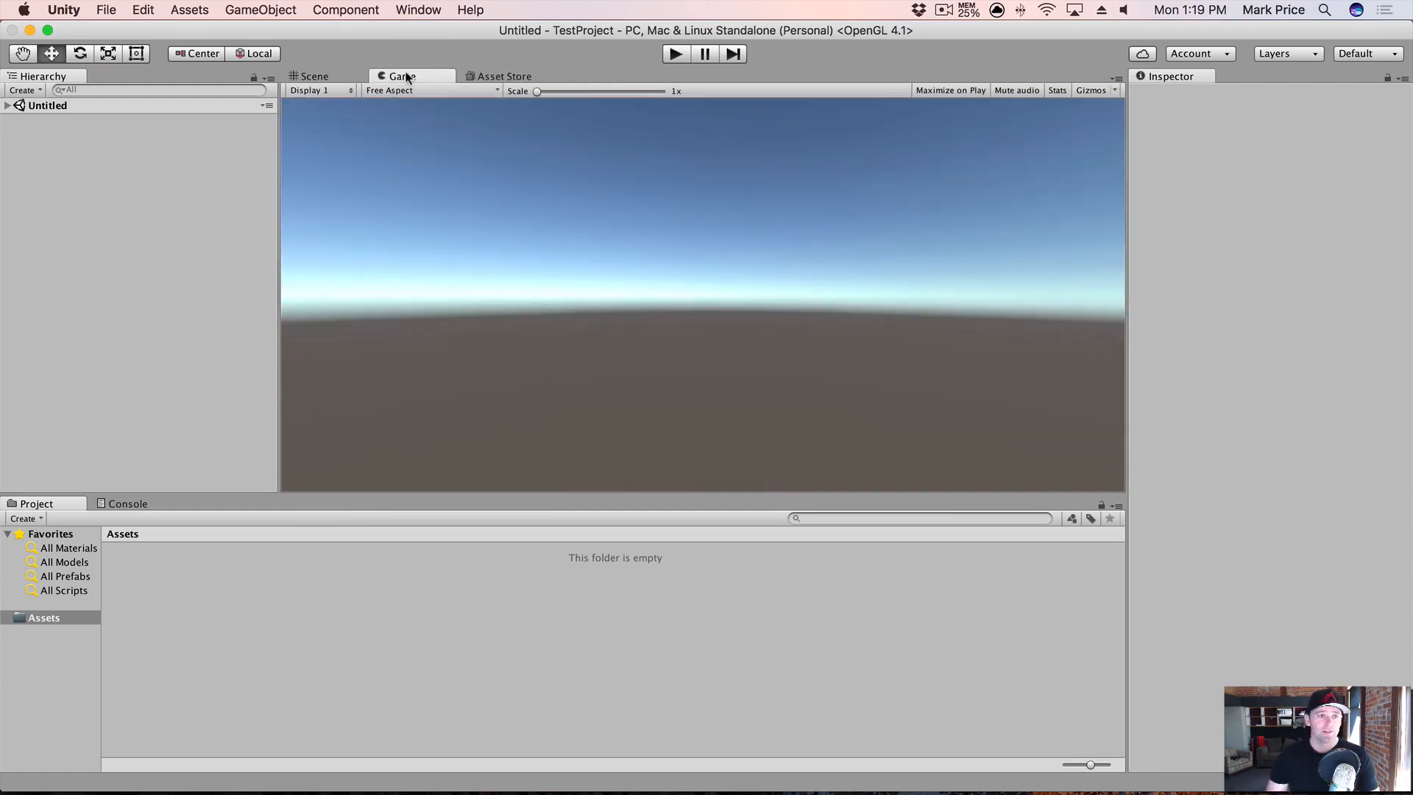
left_click(325, 76)
Step: Add a 3D Cube object to the scene
left_click(266, 9)
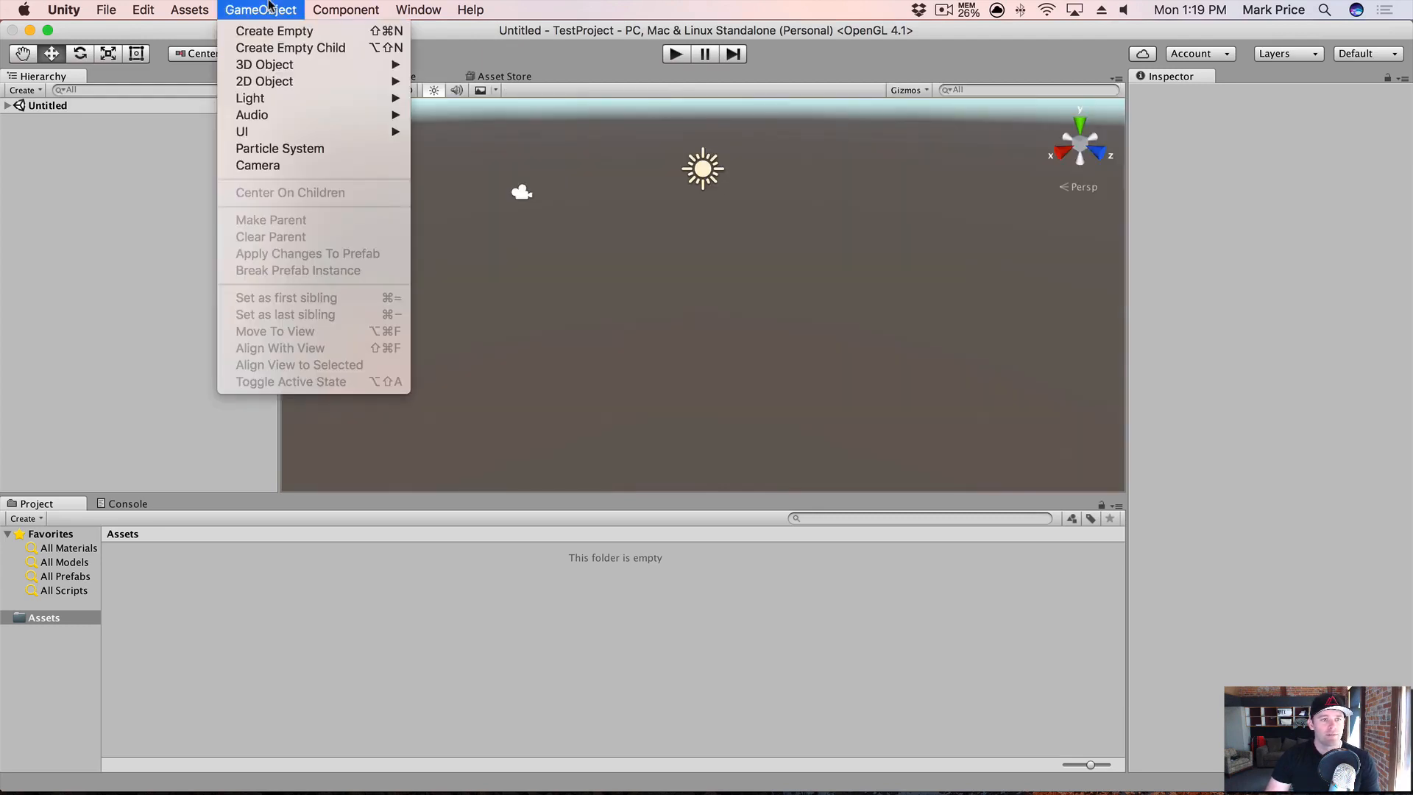
mouse_move(263, 66)
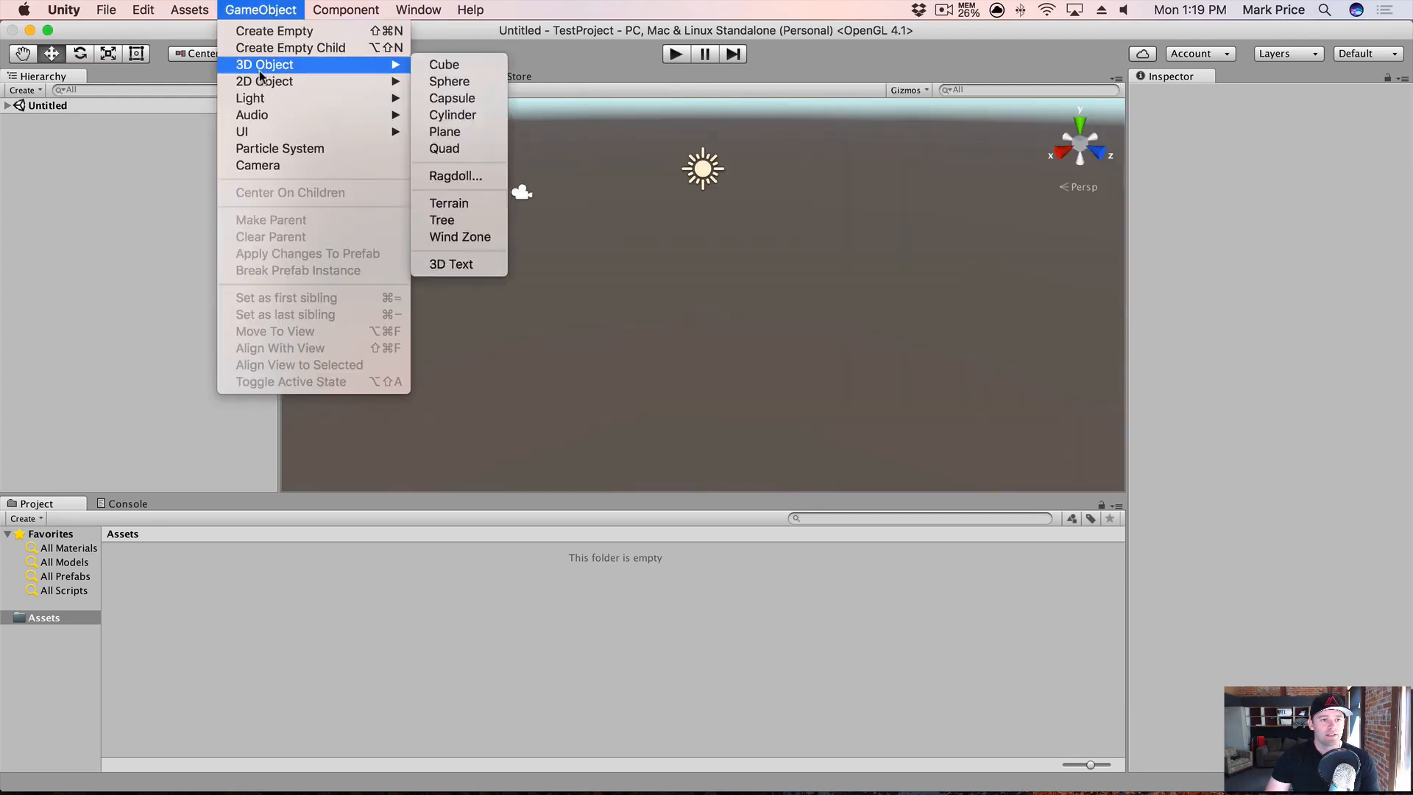
left_click(465, 68)
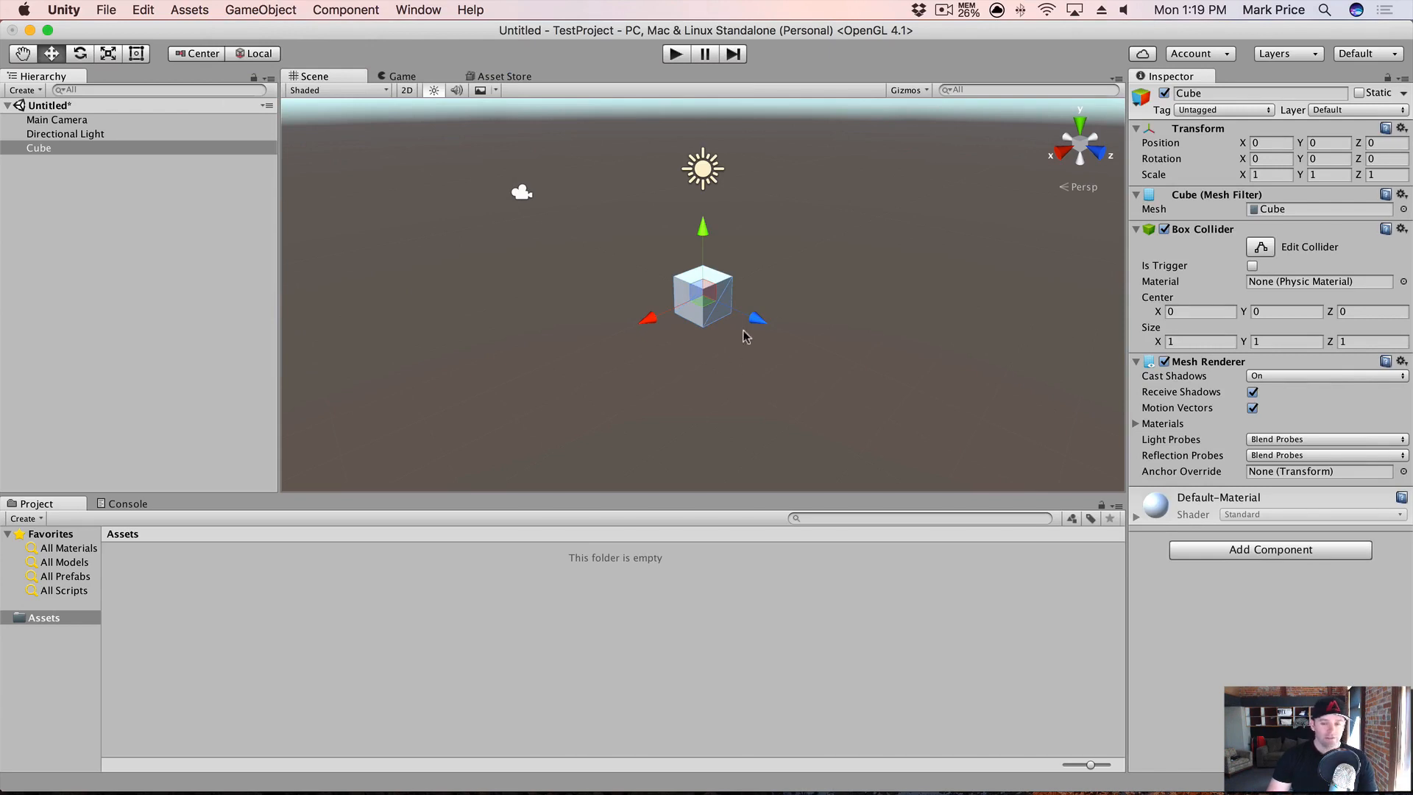
Step: Orbit the Scene view around the cube and toggle the Hand tool's temporary orbit mode
left_click_drag(845, 340, 795, 272, "alt")
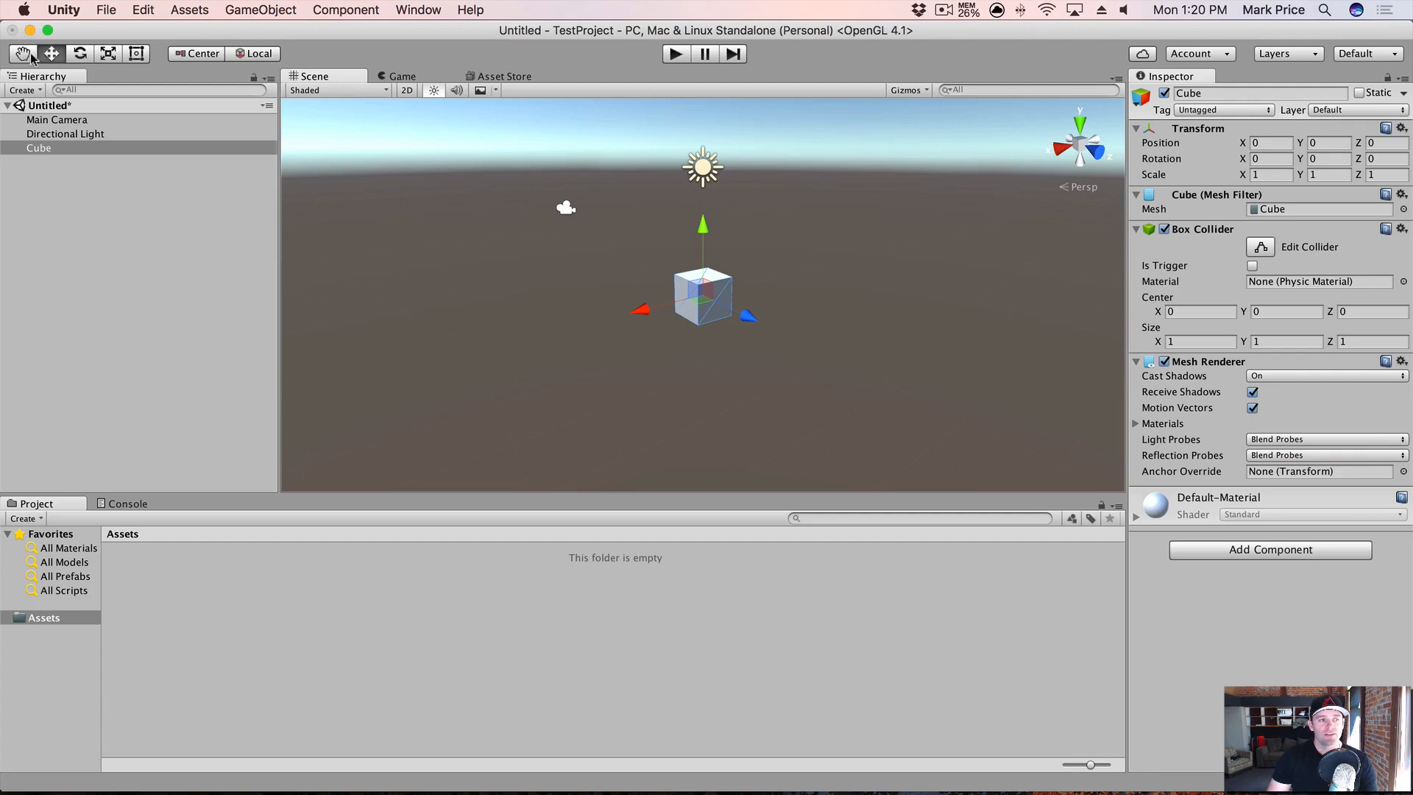
key("alt")
key("alt")
key("alt")
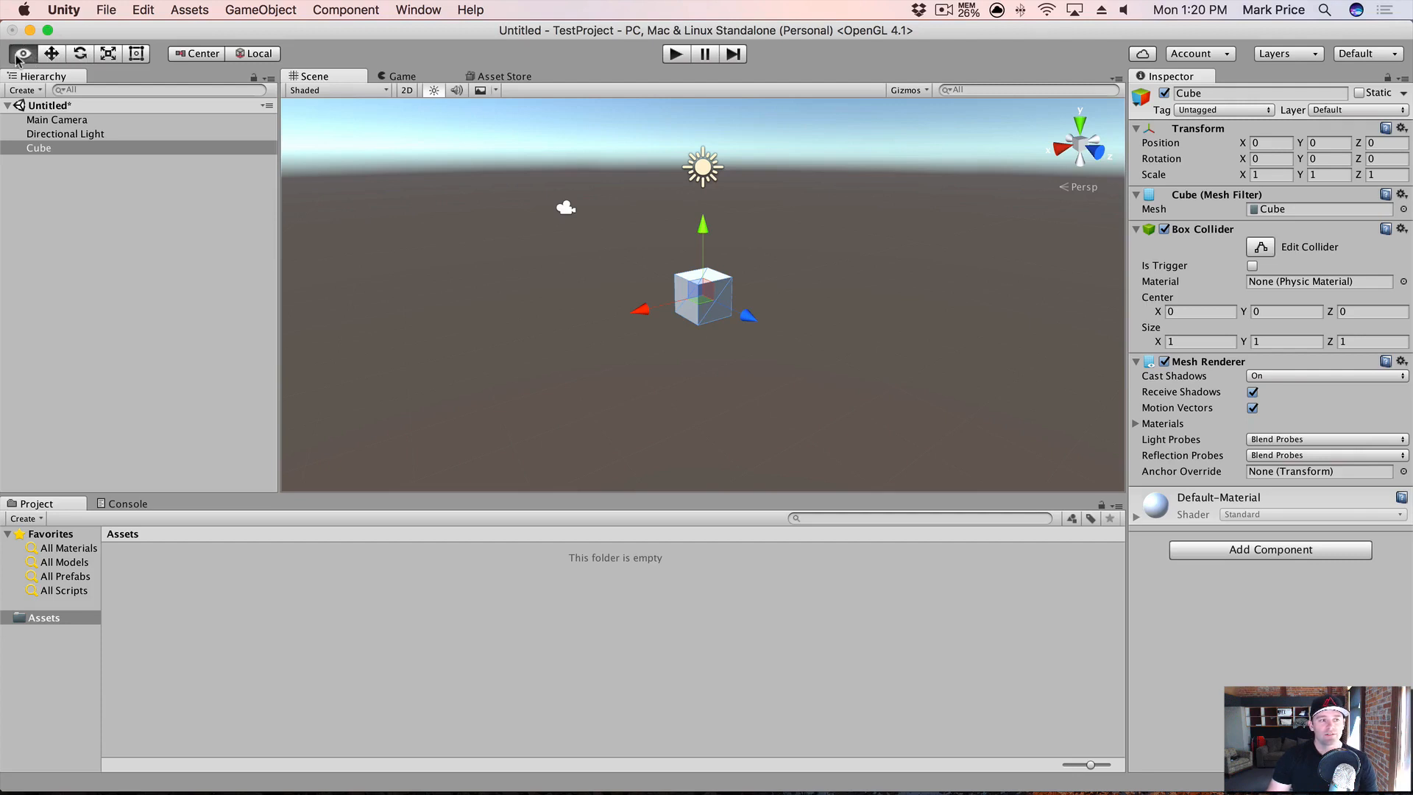
key("alt")
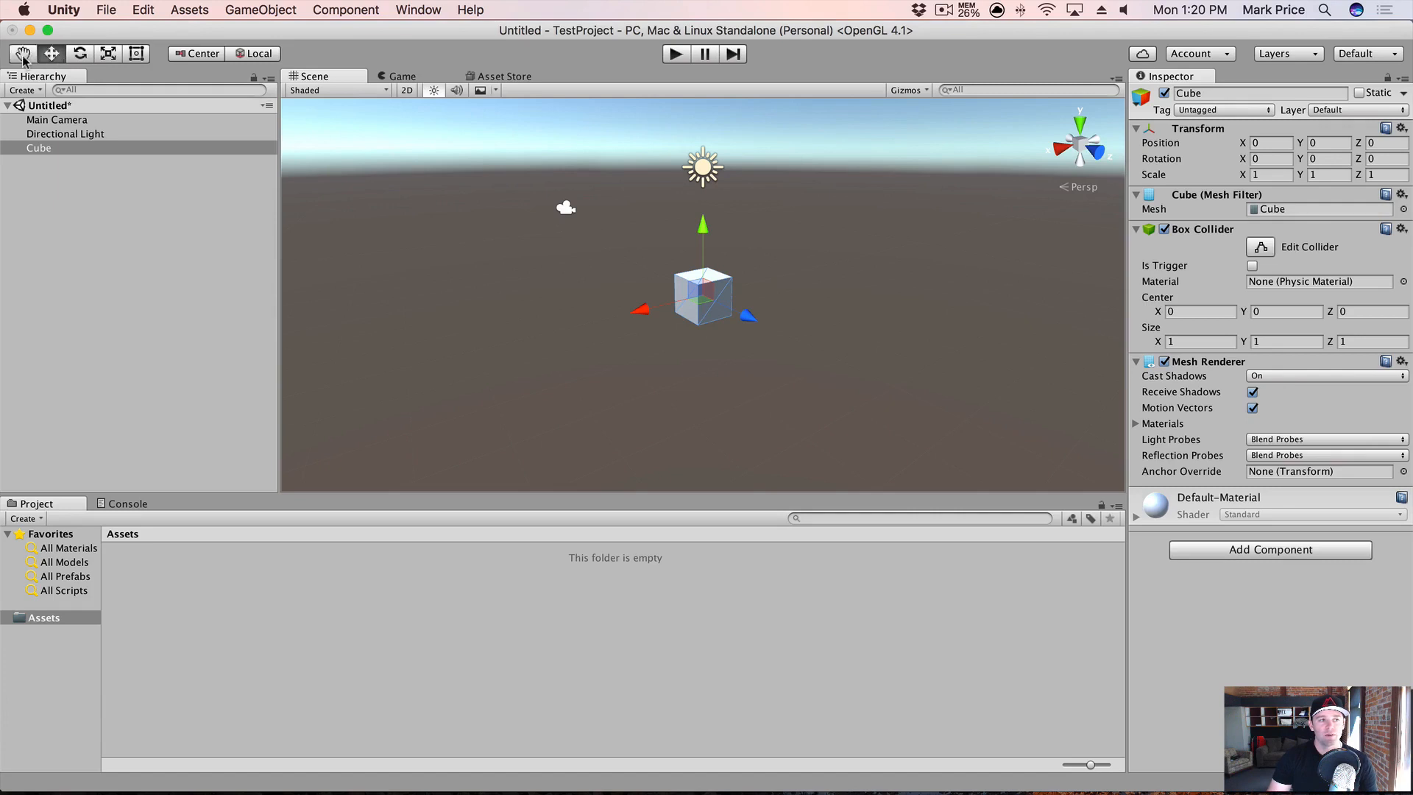
key("alt")
key("alt")
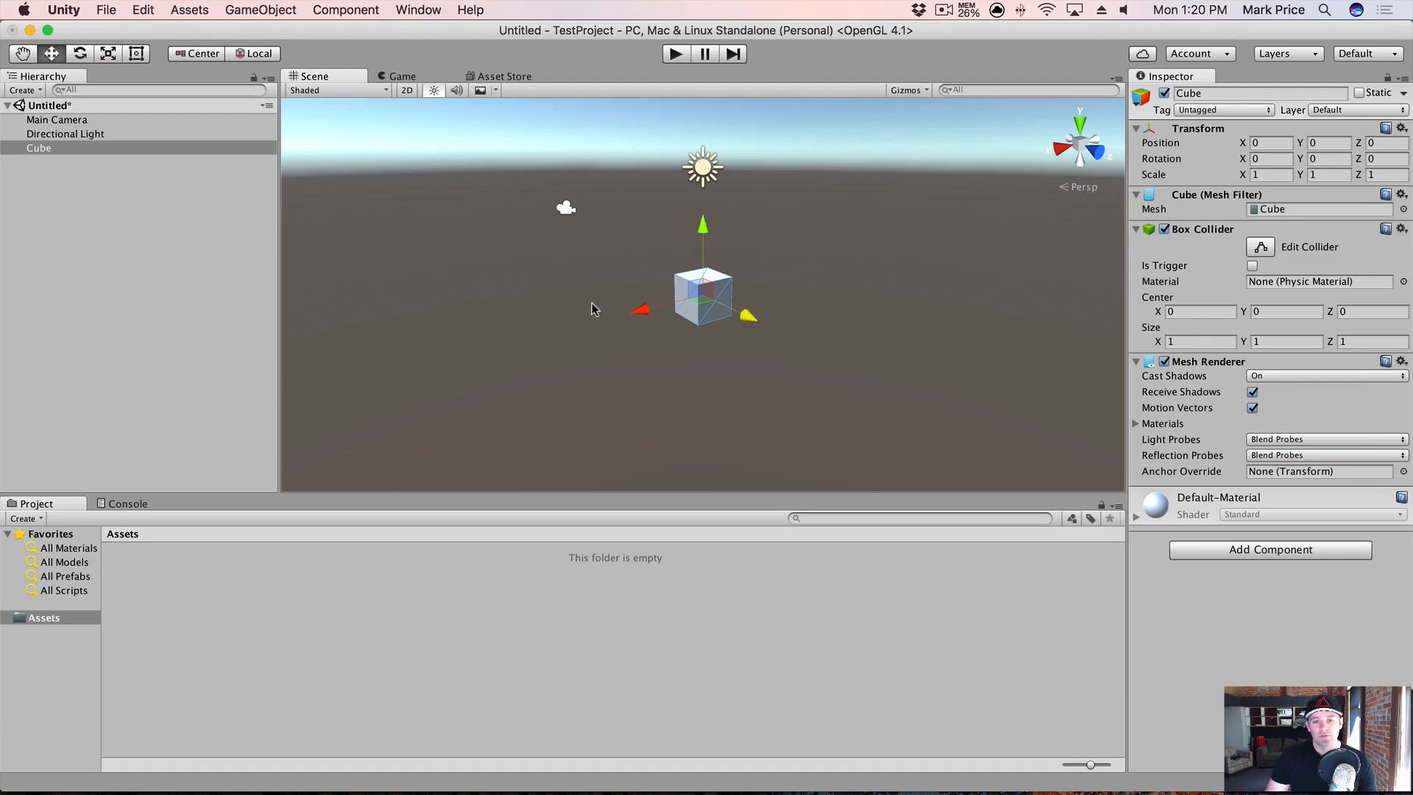
Step: Move the cube along its axes to about X -0.24, Y 0.29, Z 0.05 and check it in the Game view
left_click_drag(747, 318, 789, 348)
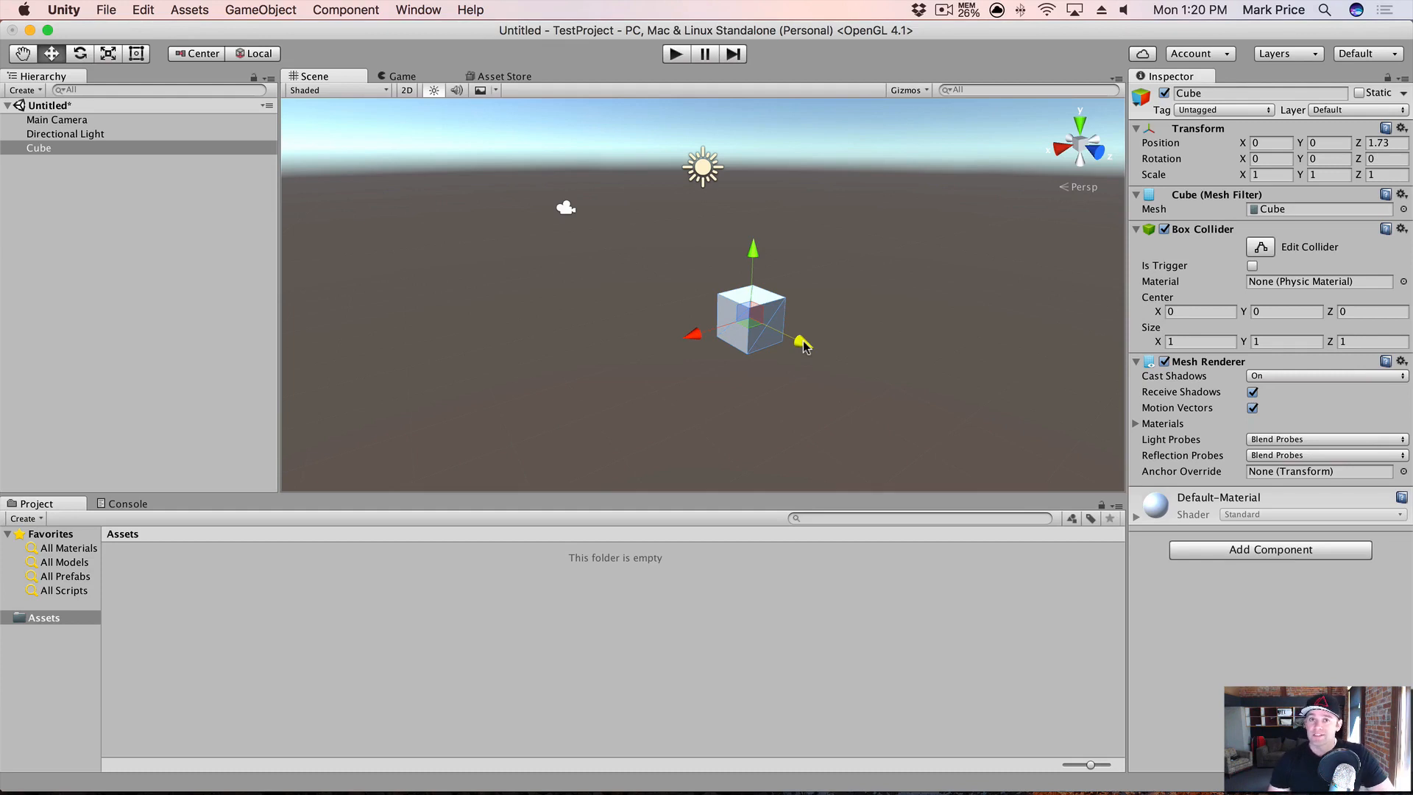
left_click_drag(804, 346, 662, 265)
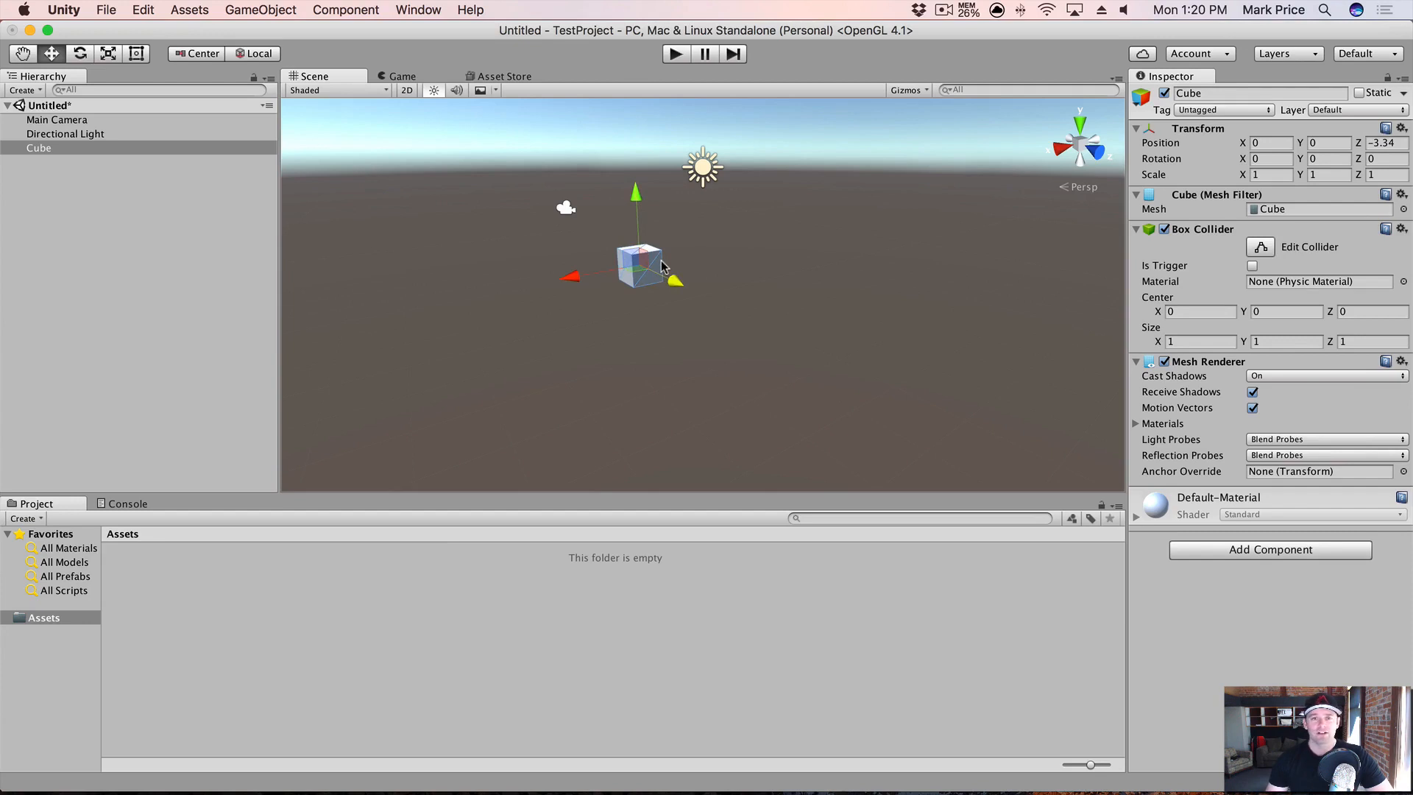
left_click_drag(663, 265, 705, 325)
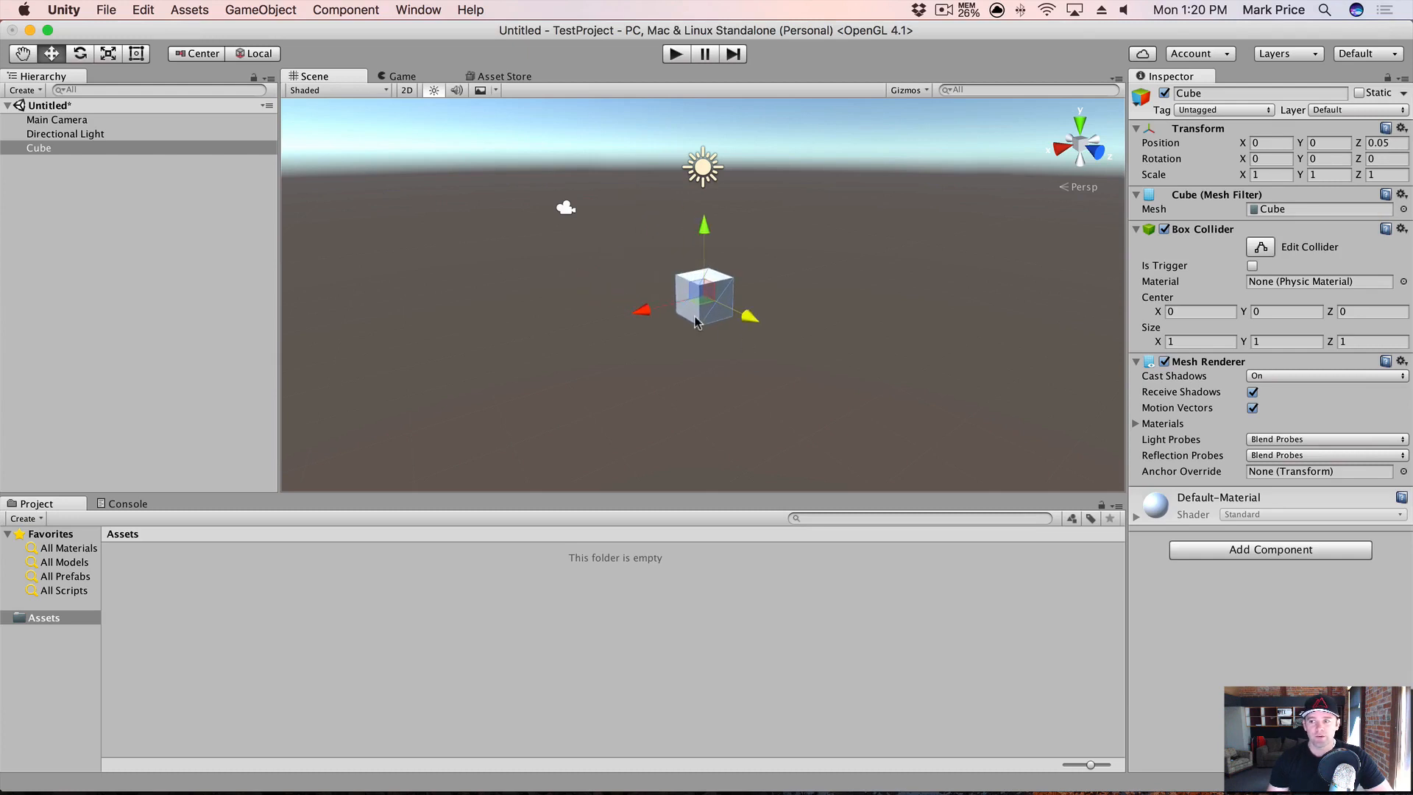
mouse_move(637, 316)
left_mouse_down()
mouse_move(488, 343)
mouse_move(736, 298)
mouse_move(609, 306)
mouse_move(379, 370)
mouse_move(644, 300)
left_mouse_up()
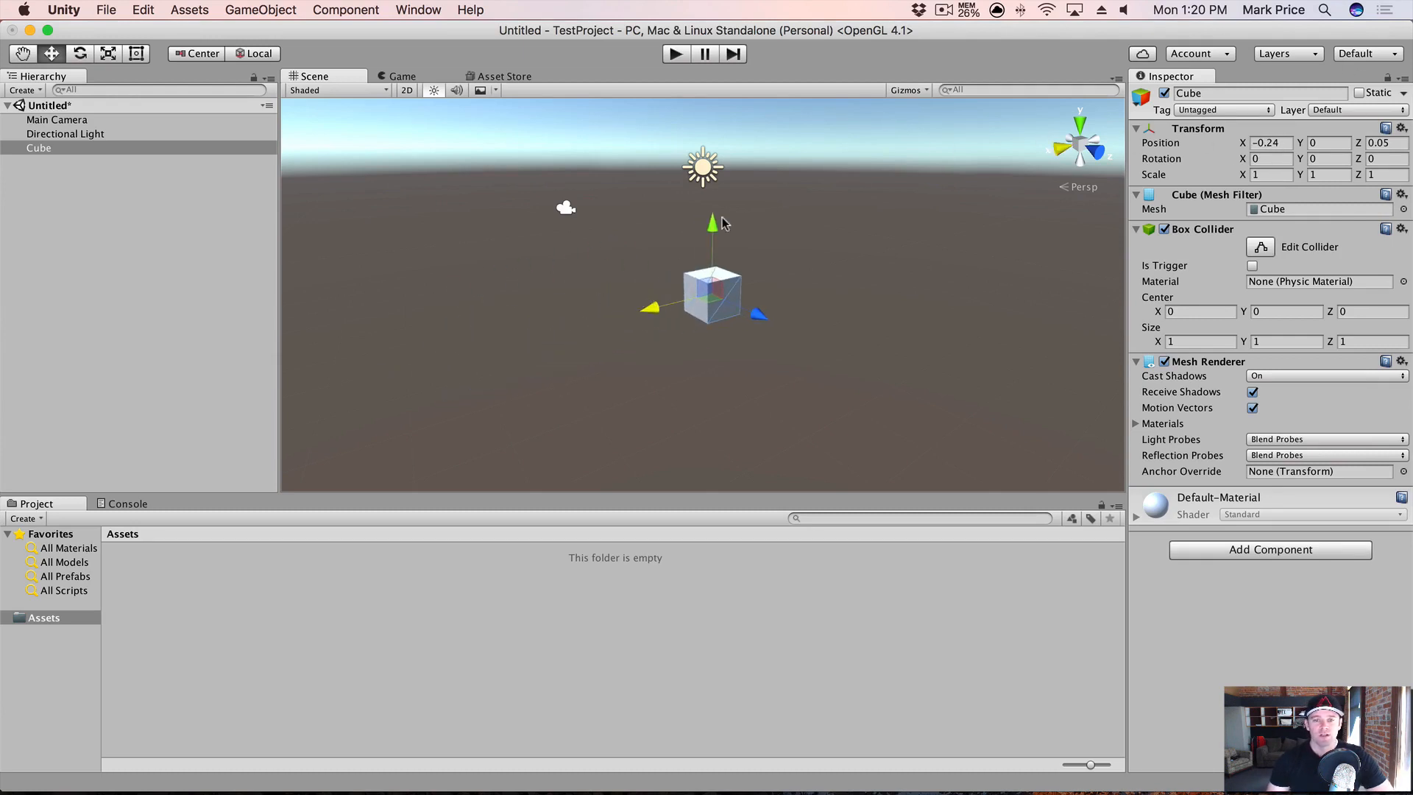
mouse_move(712, 231)
left_mouse_down()
mouse_move(710, 121)
mouse_move(705, 234)
left_mouse_up()
left_click(401, 76)
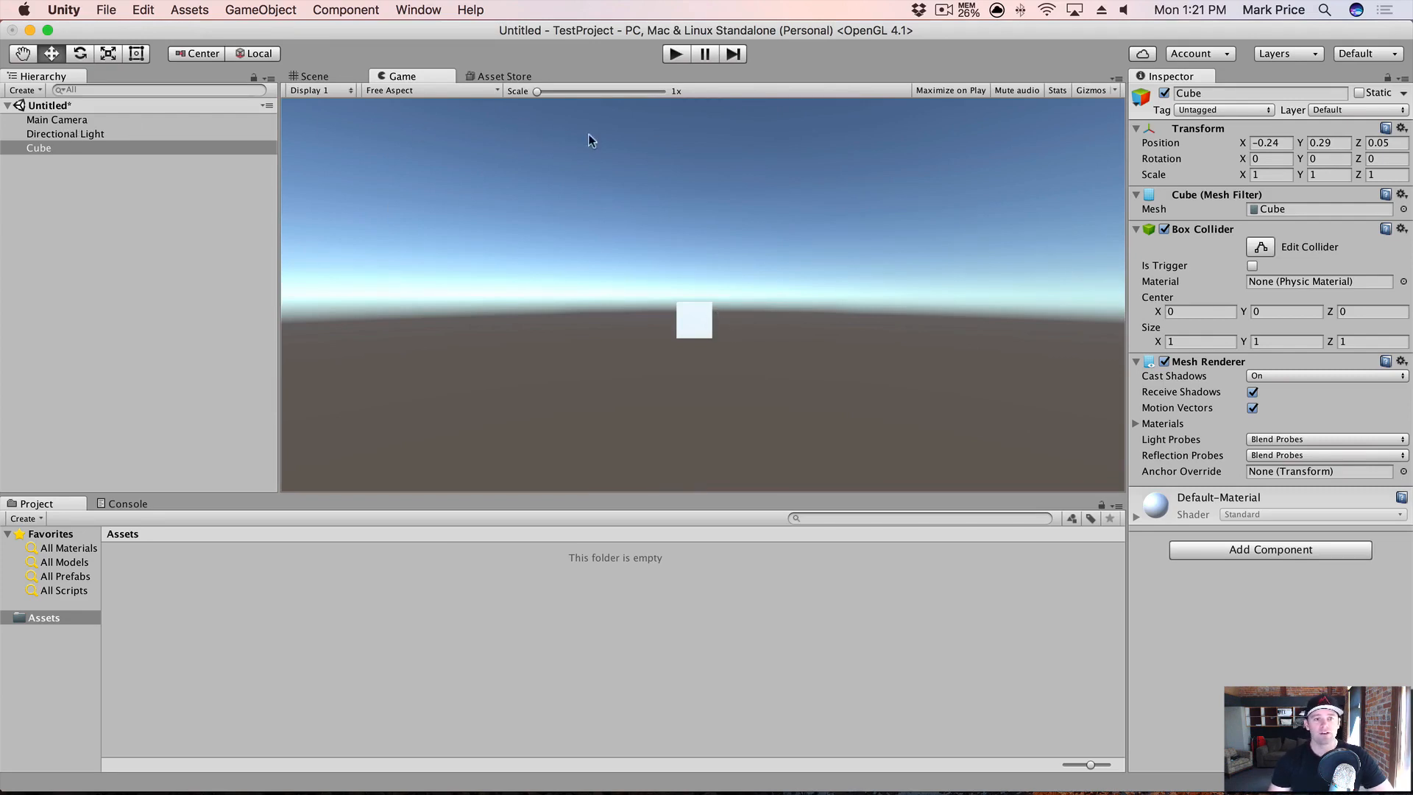
Step: Move the Main Camera closer to the cube in the Scene view, to about X -0.22, Y 1.41, Z -5.01
left_click(42, 122)
left_click(319, 78)
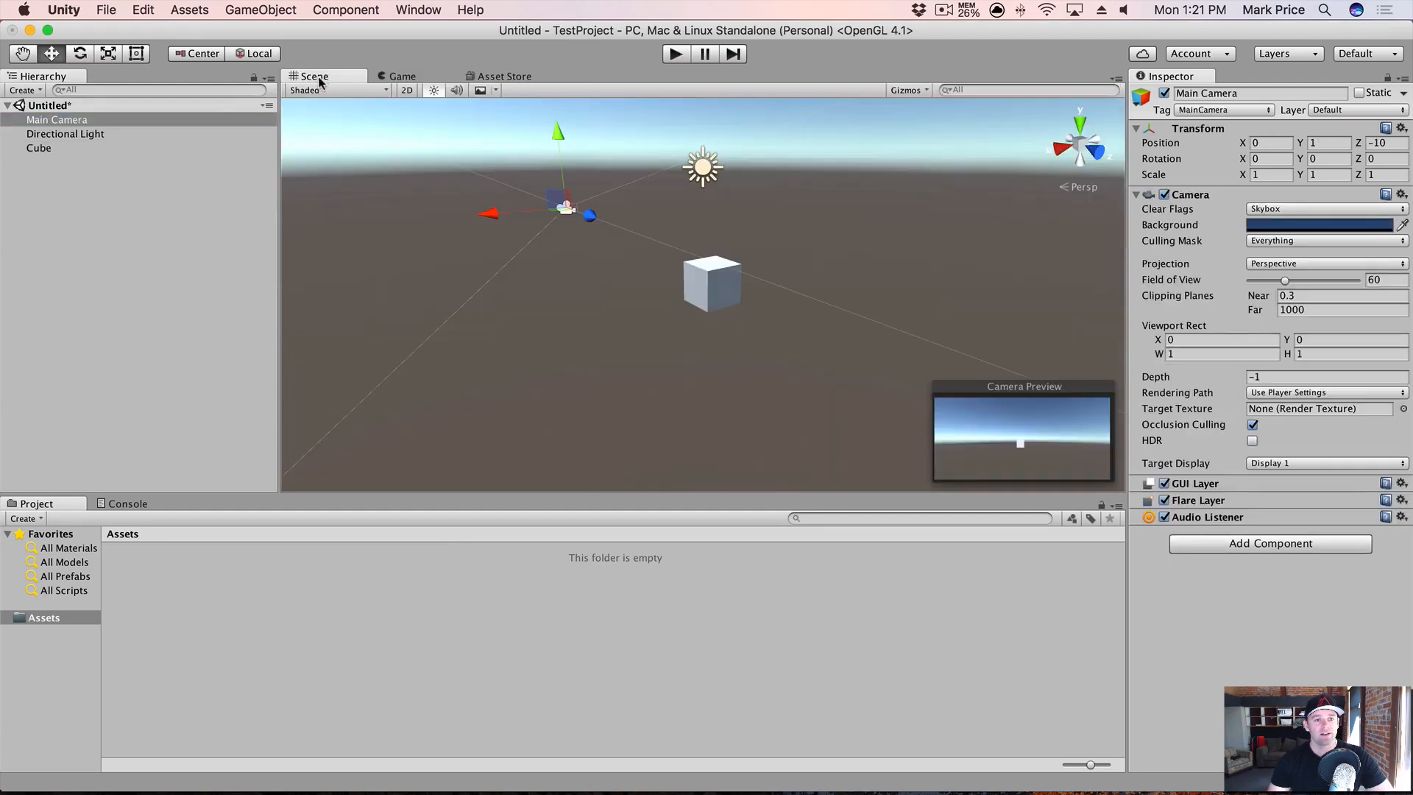
left_click(65, 122)
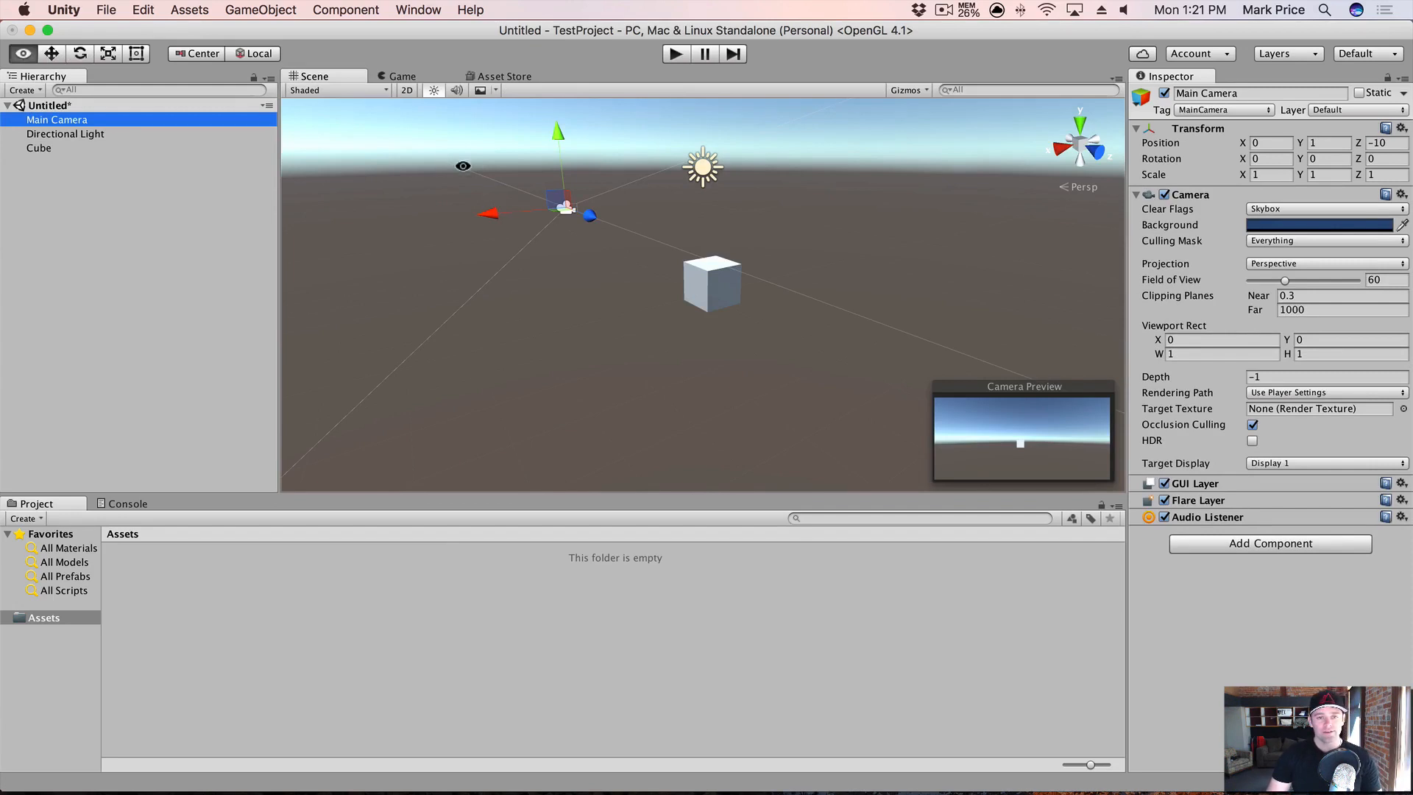
left_click_drag(581, 184, 980, 276, "alt")
scroll(560, 222, "down", 3)
left_click_drag(603, 303, 694, 237)
left_click_drag(779, 314, 715, 311)
left_click_drag(875, 278, 730, 273, "alt")
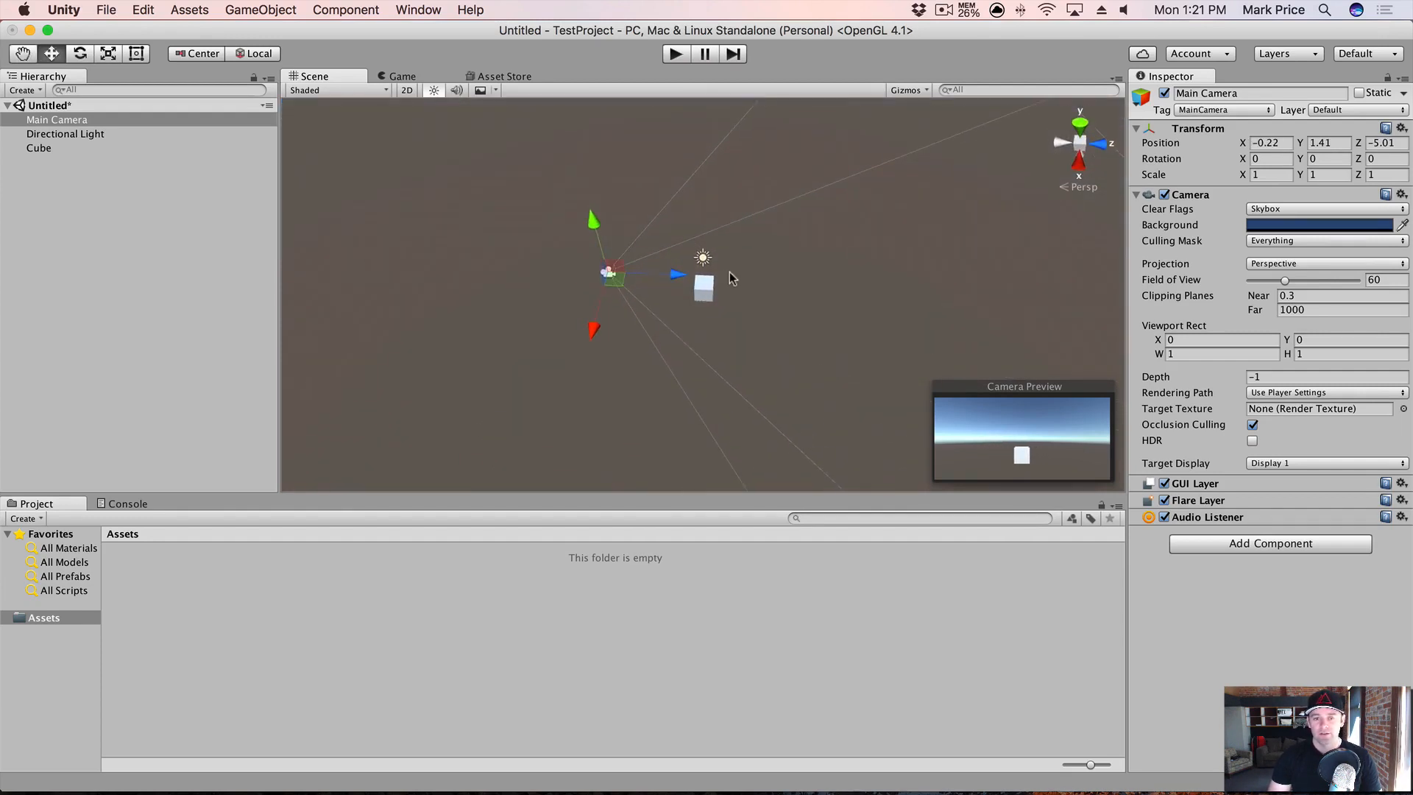
Step: Move the cube along X to about -1.25, check it in the Game view and return to the Scene view
left_click(701, 295)
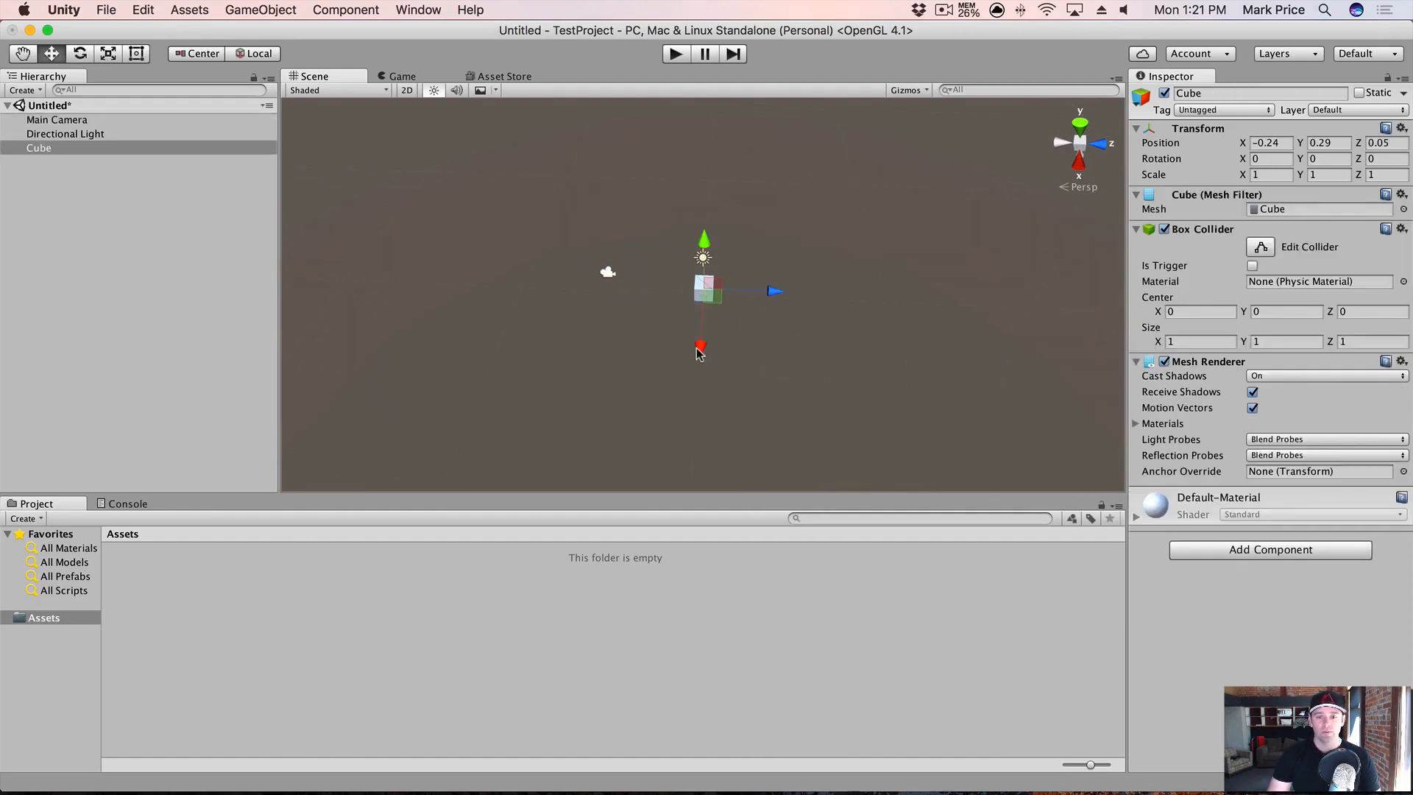
left_click_drag(700, 351, 702, 339)
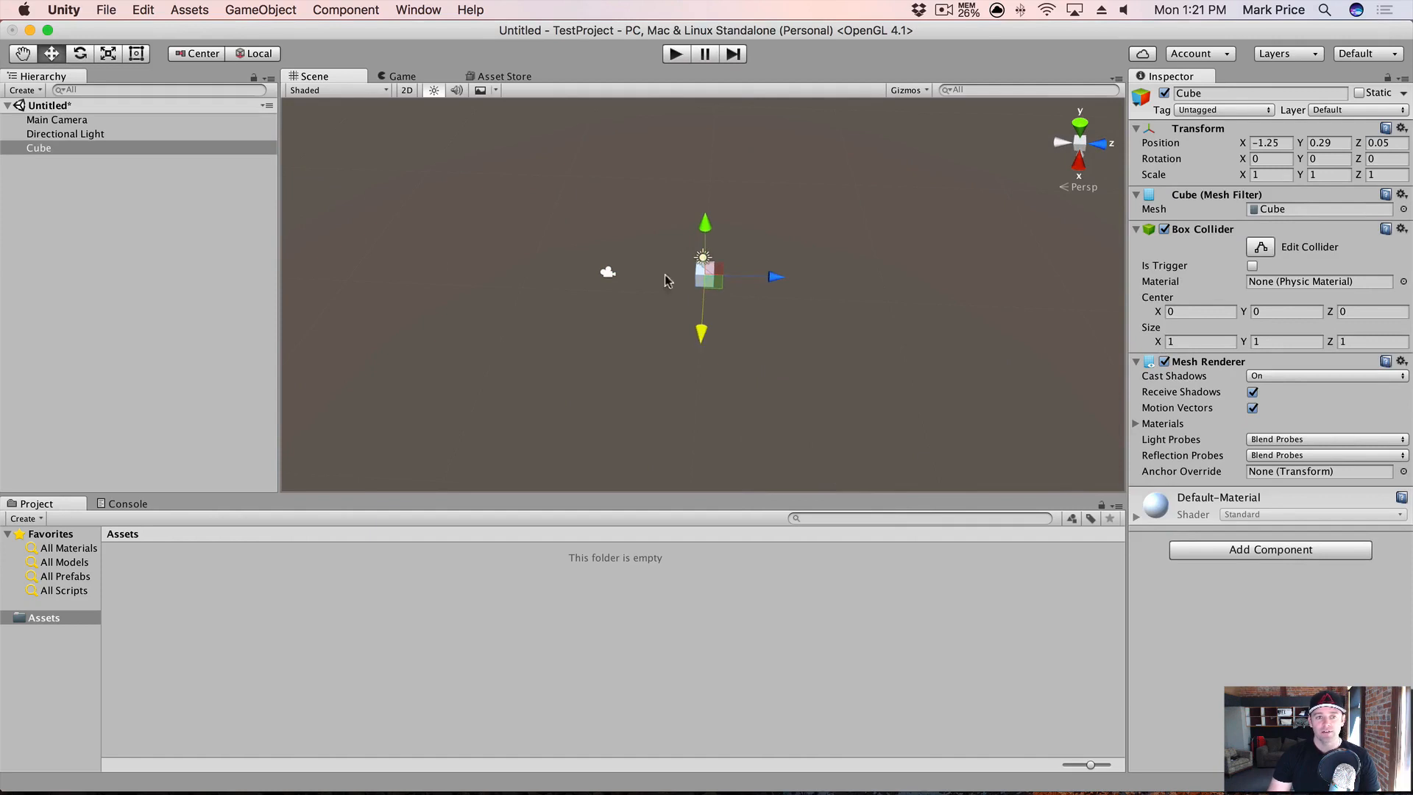
left_click(404, 77)
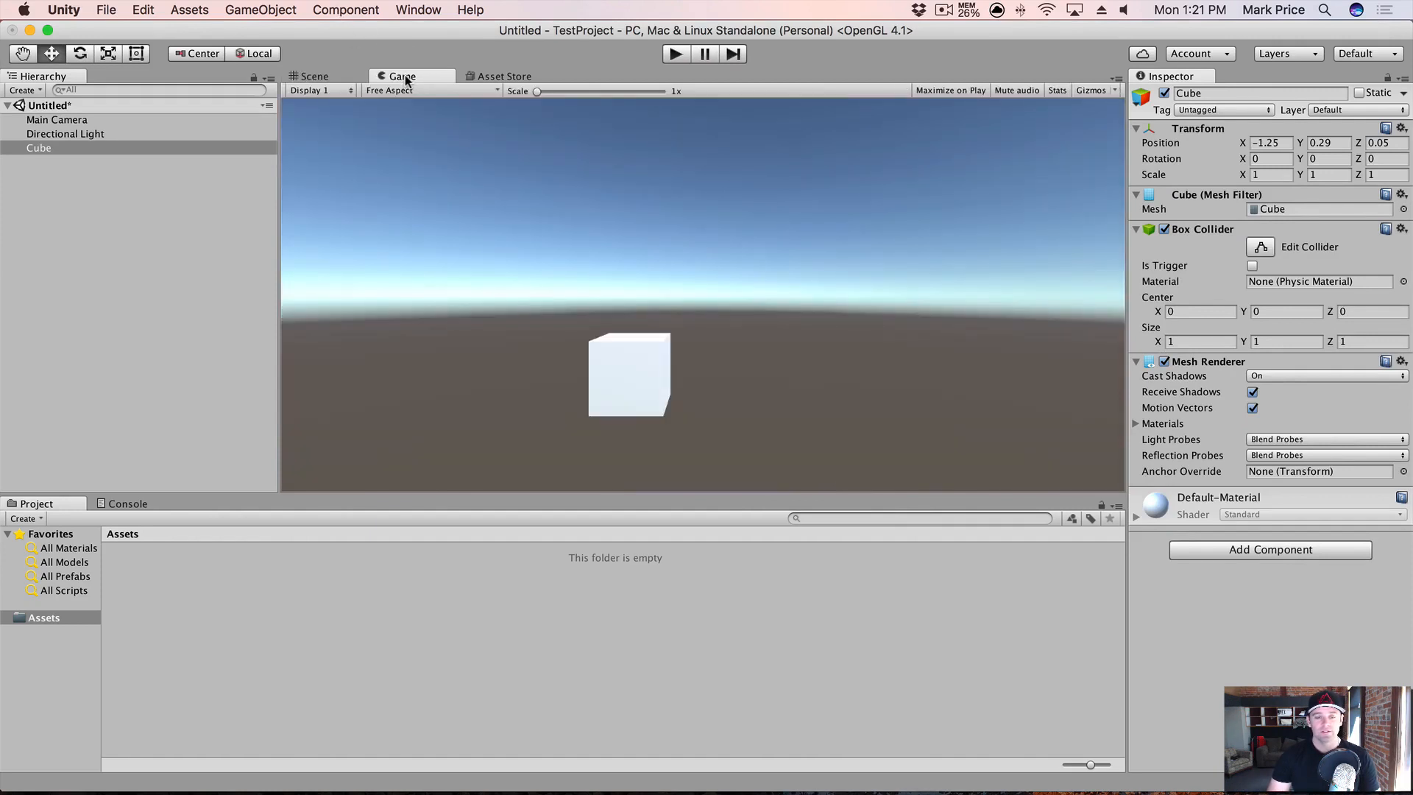
left_click(329, 77)
Step: Rotate the cube with the Rotate tool to about X 2.1, Y -9.2, Z -15.1
left_click_drag(577, 341, 740, 145, "alt")
scroll(746, 306, "up", 6)
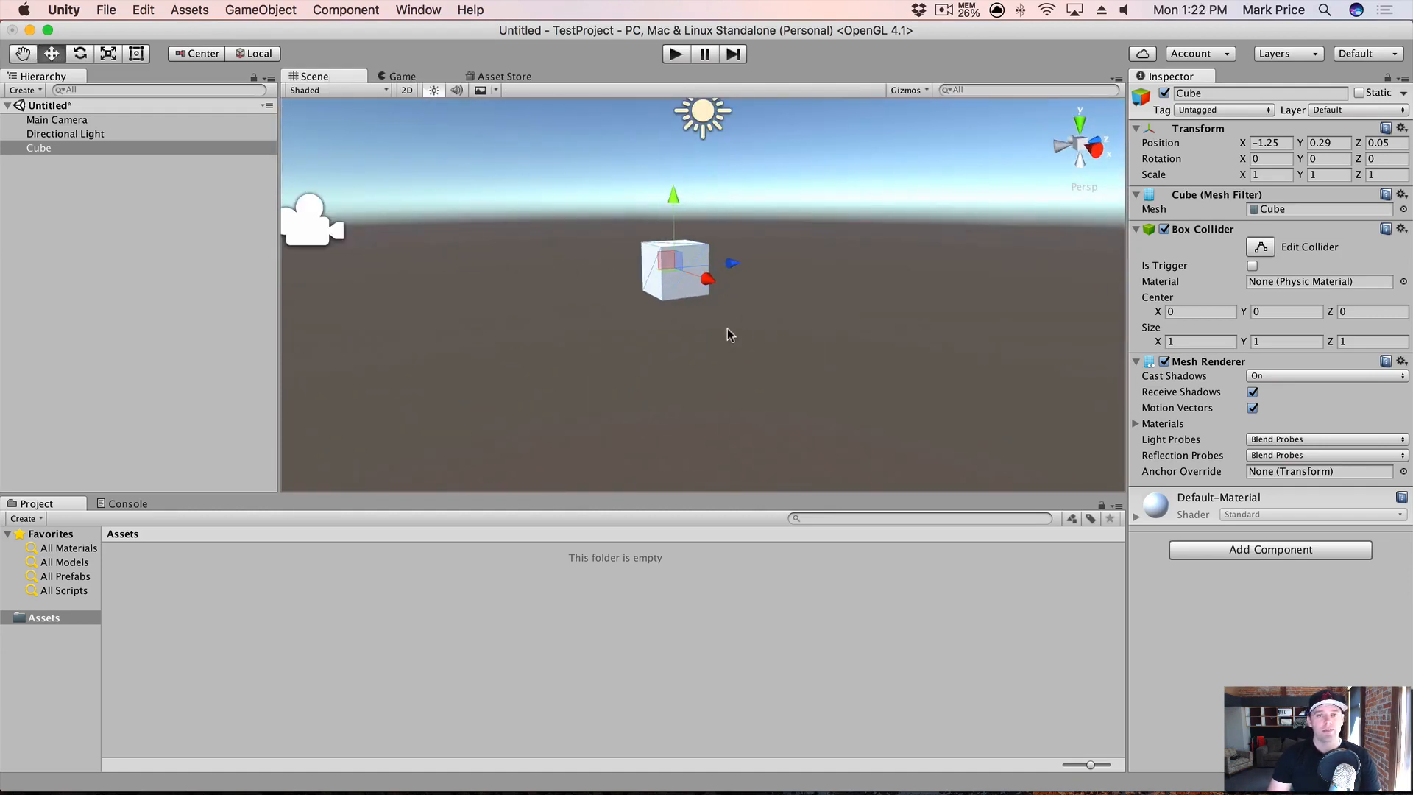
left_click_drag(727, 329, 527, 390, "alt")
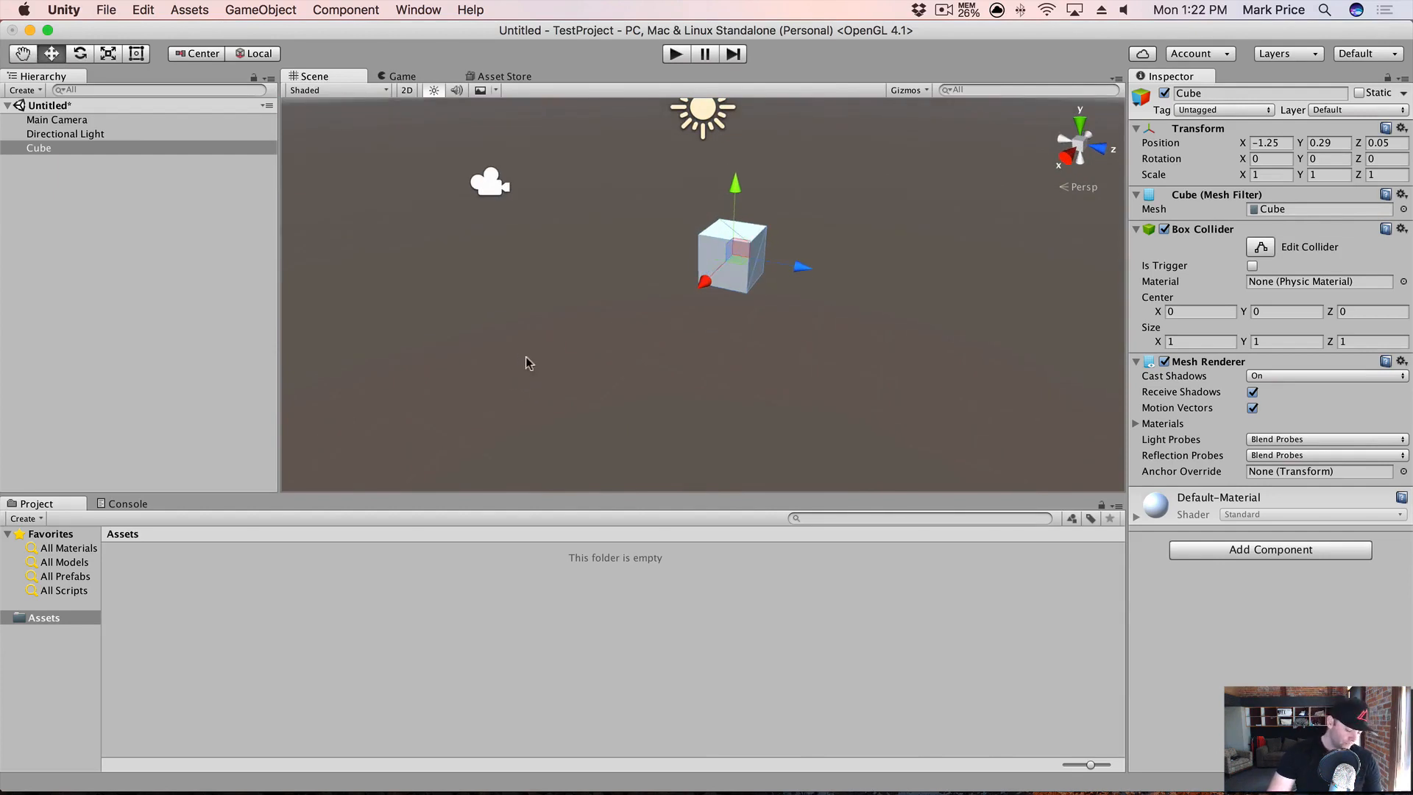
key("e")
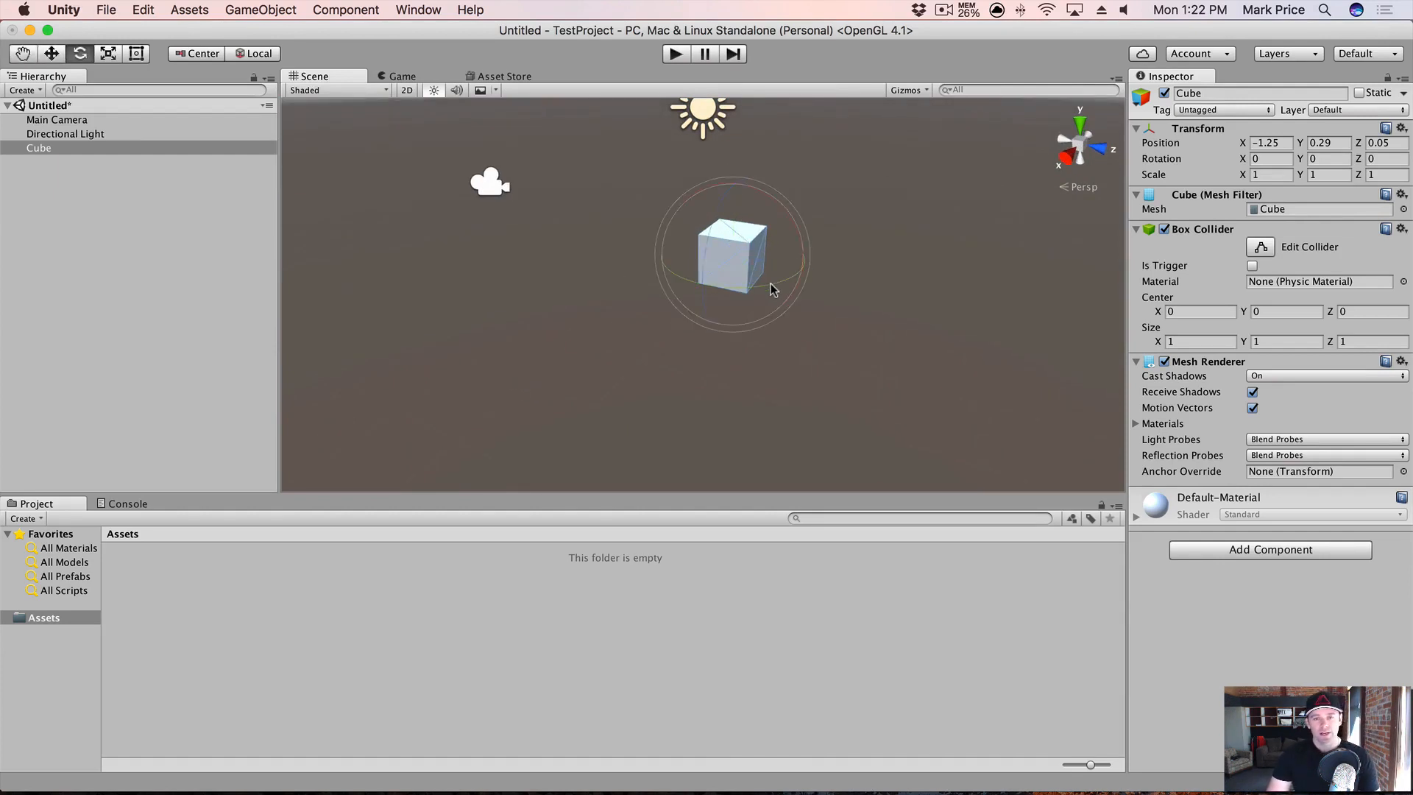
mouse_move(770, 284)
left_mouse_down()
mouse_move(794, 279)
mouse_move(777, 283)
left_mouse_up()
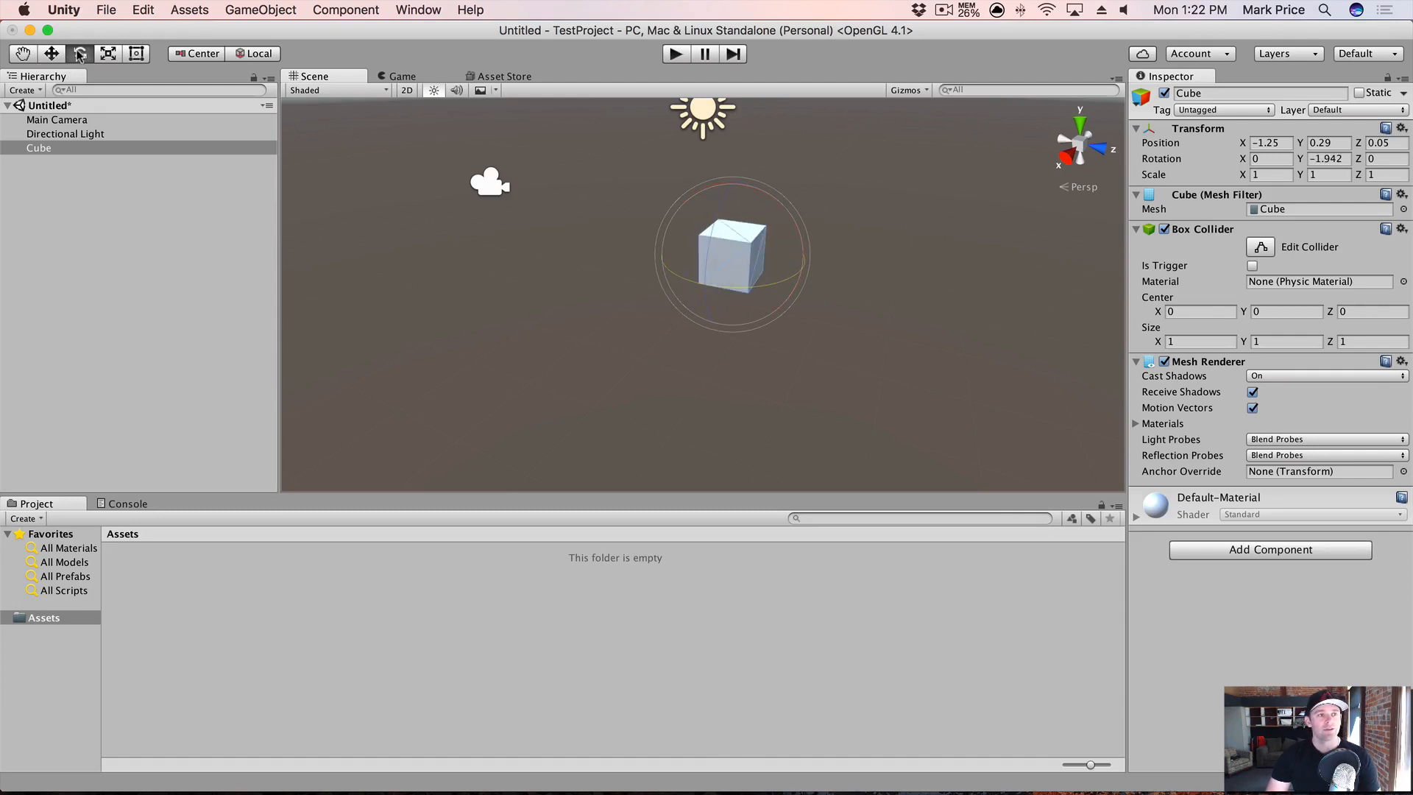
left_click_drag(745, 291, 788, 215)
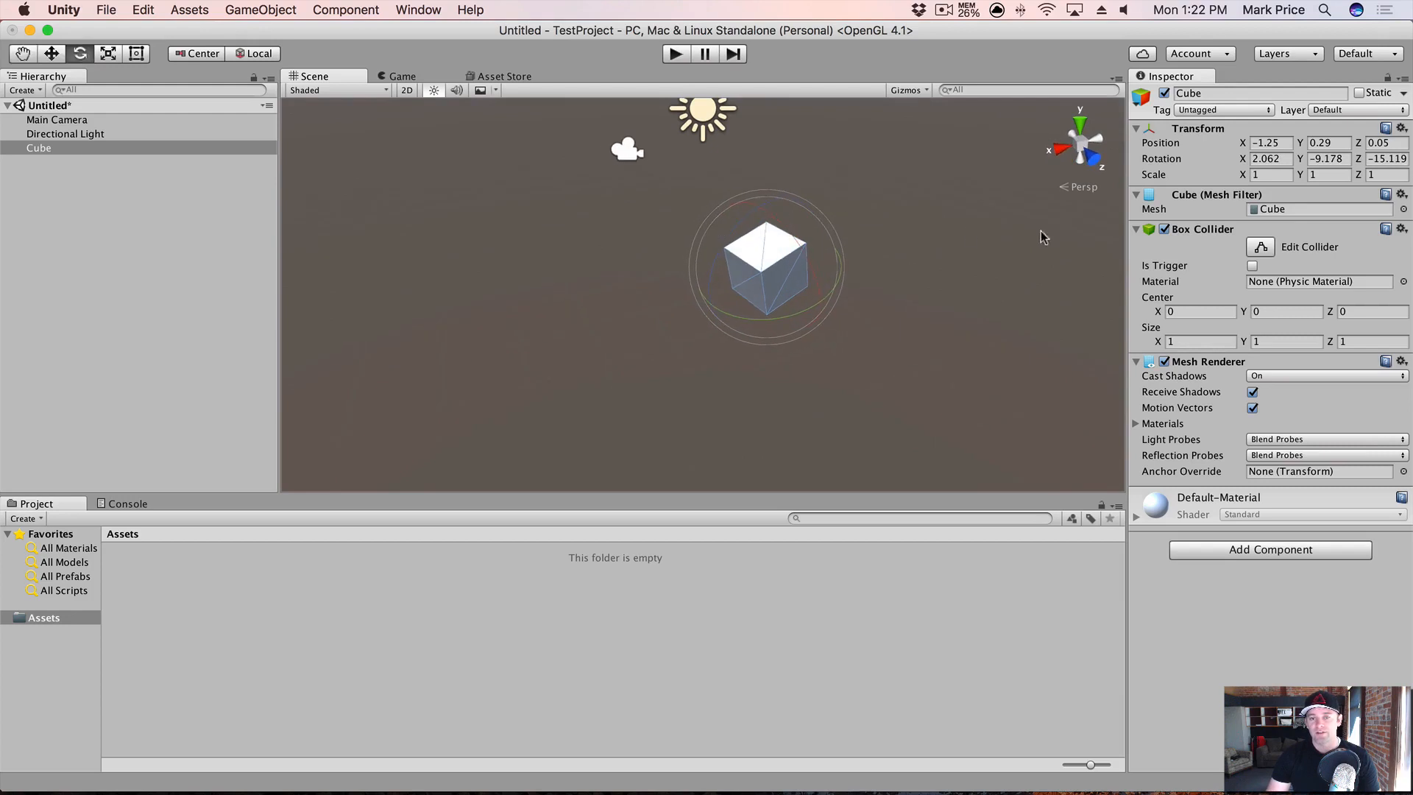
Step: Rotate the cube further to about X 7.8, Y -18.4, Z -19.1 and check its tilt in the Game view
left_click_drag(1042, 237, 986, 230, "alt")
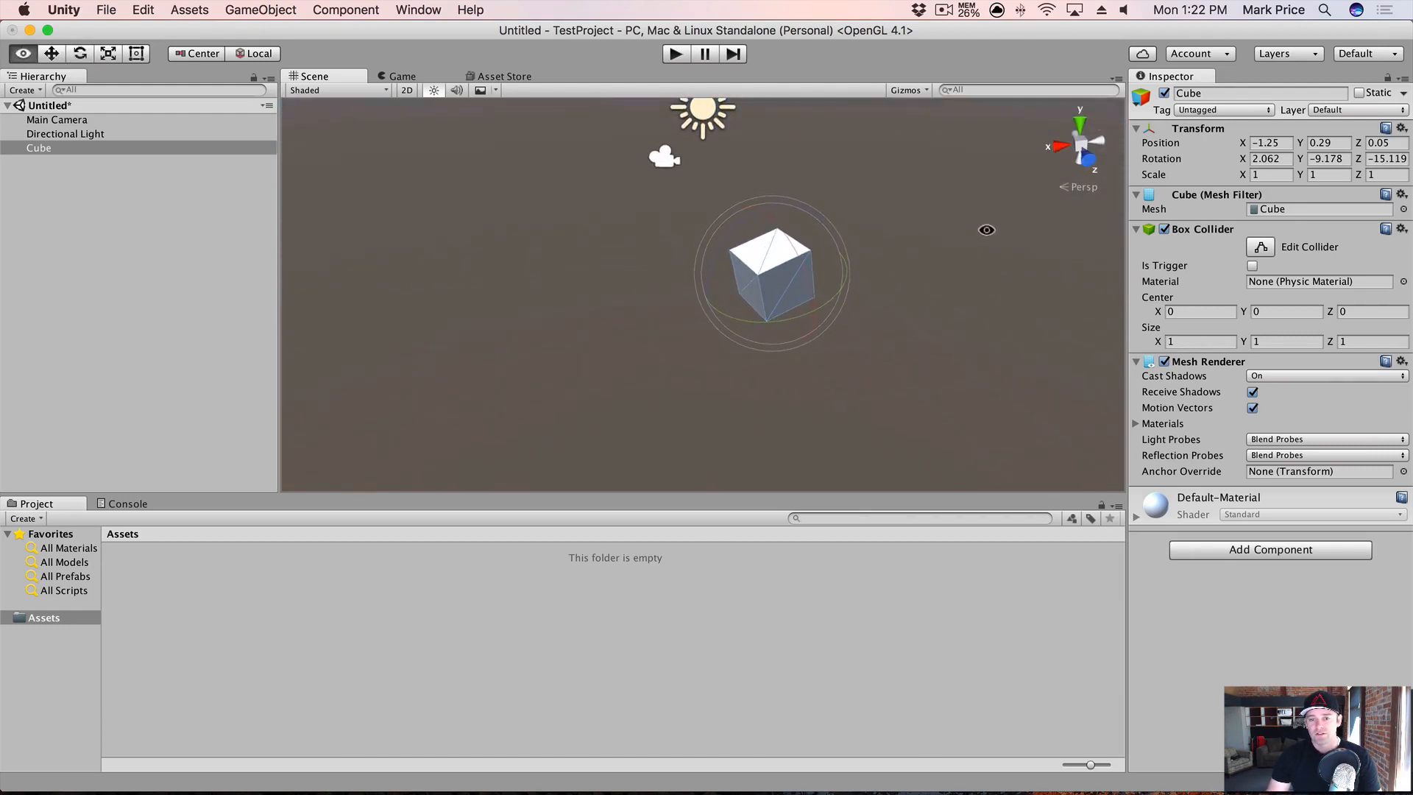
mouse_move(769, 205)
left_mouse_down()
mouse_move(792, 199)
mouse_move(765, 197)
mouse_move(779, 208)
mouse_move(766, 215)
mouse_move(744, 199)
left_mouse_up()
left_click_drag(862, 219, 1019, 190, "alt")
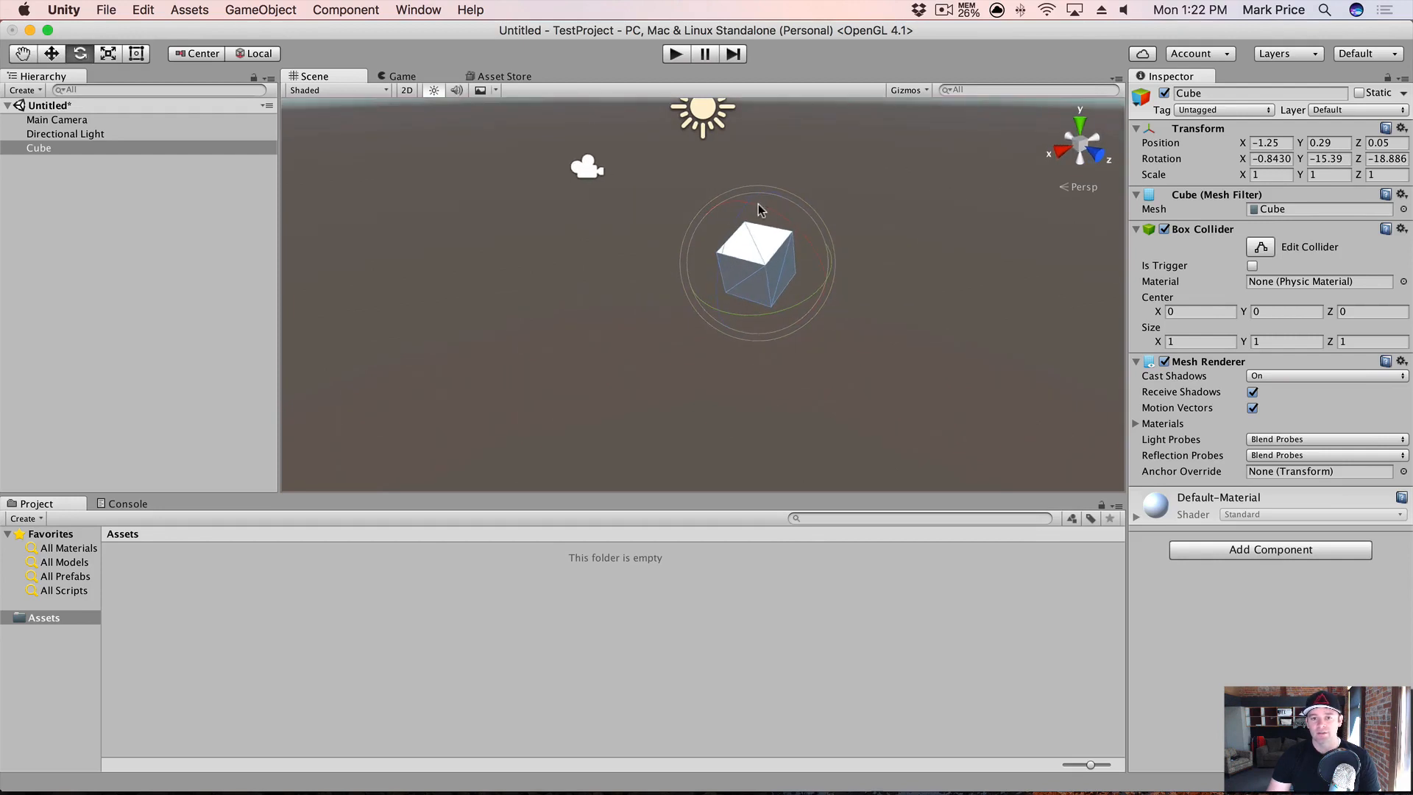
mouse_move(758, 209)
left_mouse_down()
mouse_move(792, 218)
mouse_move(780, 209)
left_mouse_up()
left_click_drag(924, 306, 902, 359, "alt")
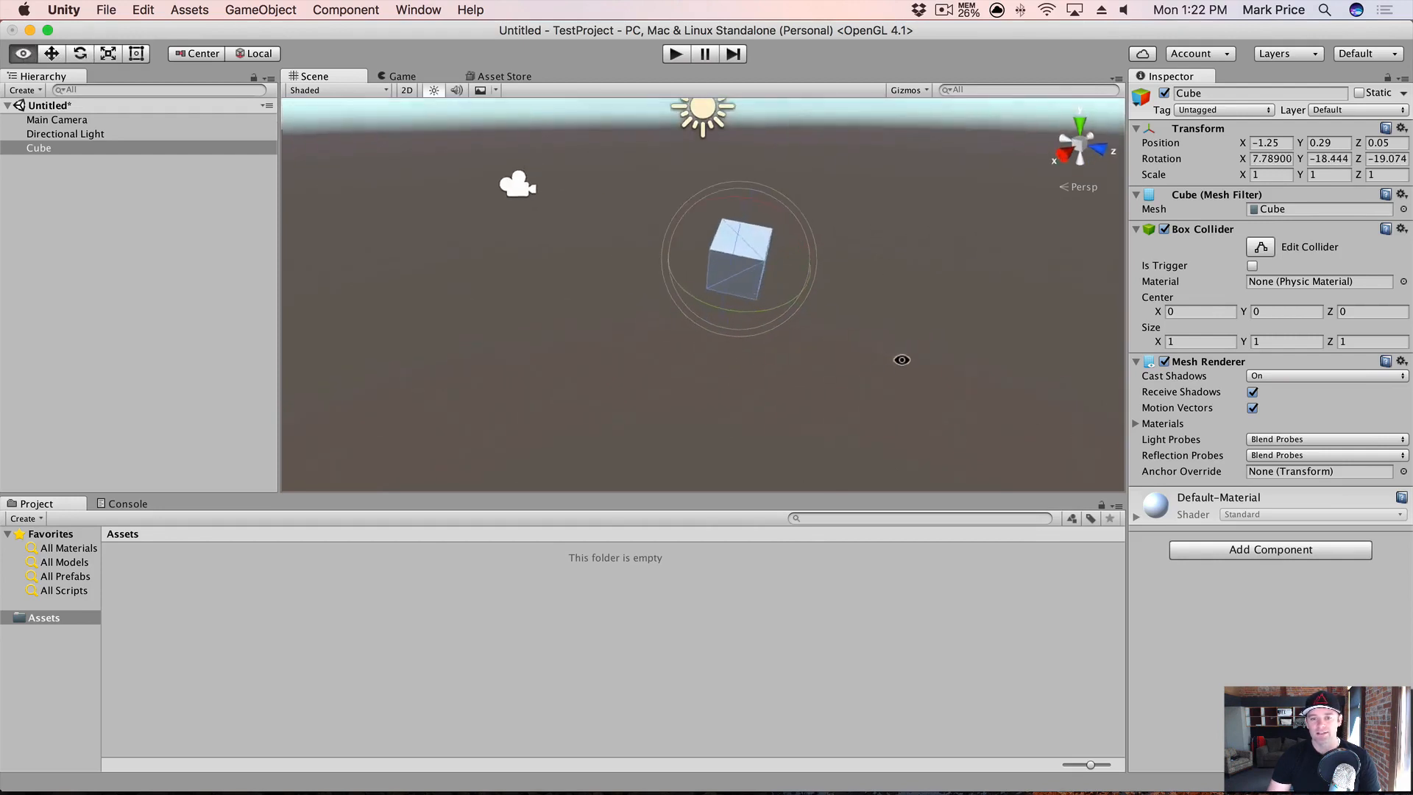
left_click(402, 76)
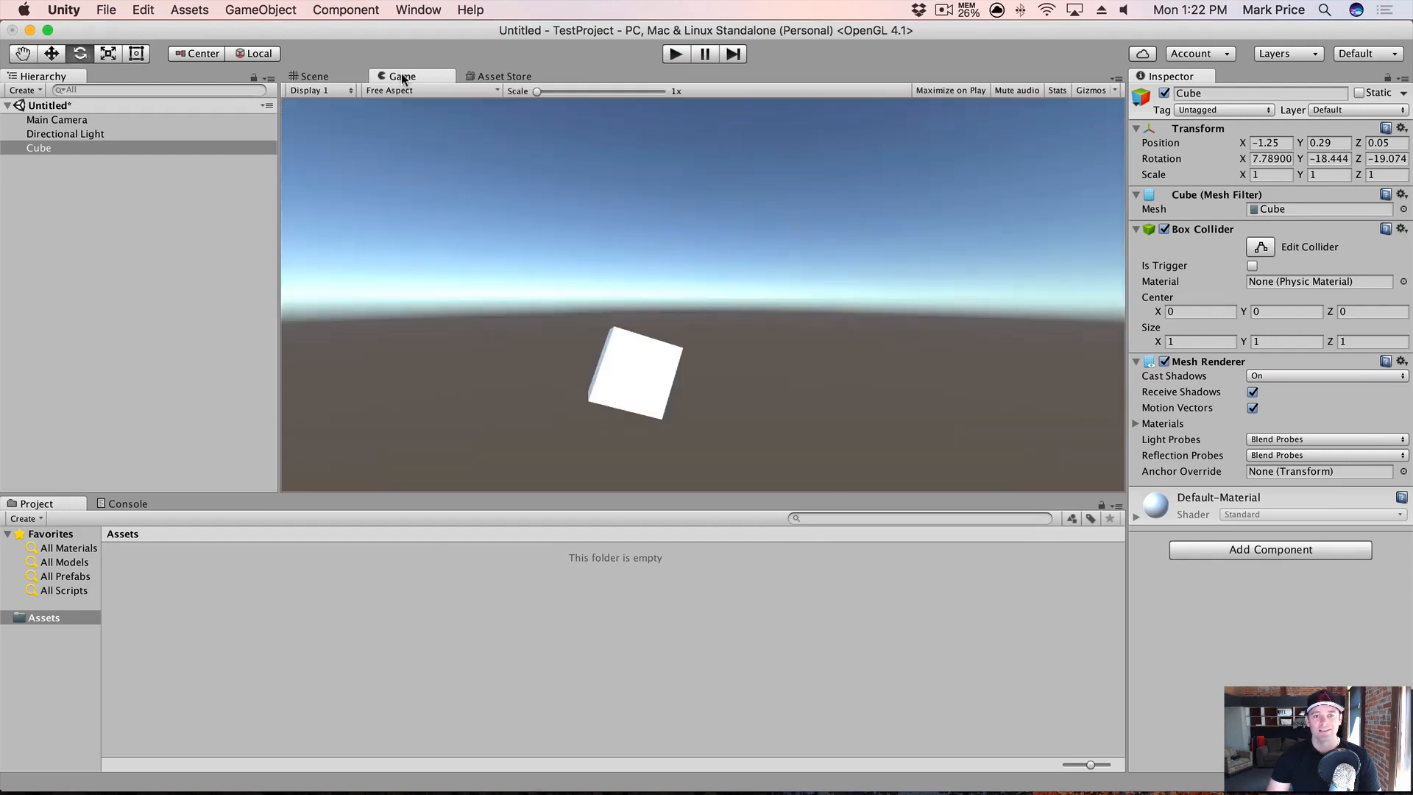
left_click(342, 74)
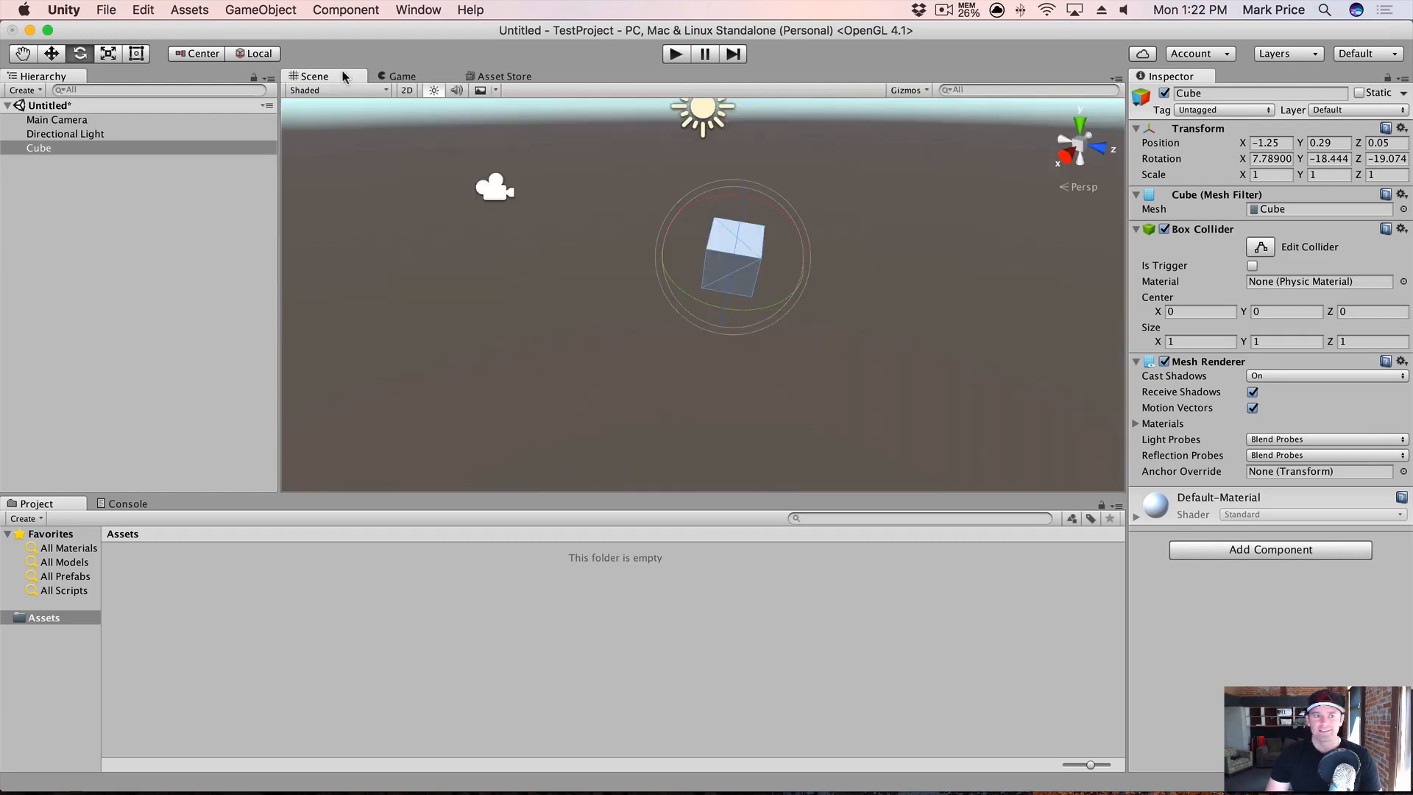
Step: Scale the cube into a flat slab of about X 2.52, Y 0.14, Z 3.96 and check it in the Game view
left_click_drag(835, 340, 730, 324, "alt")
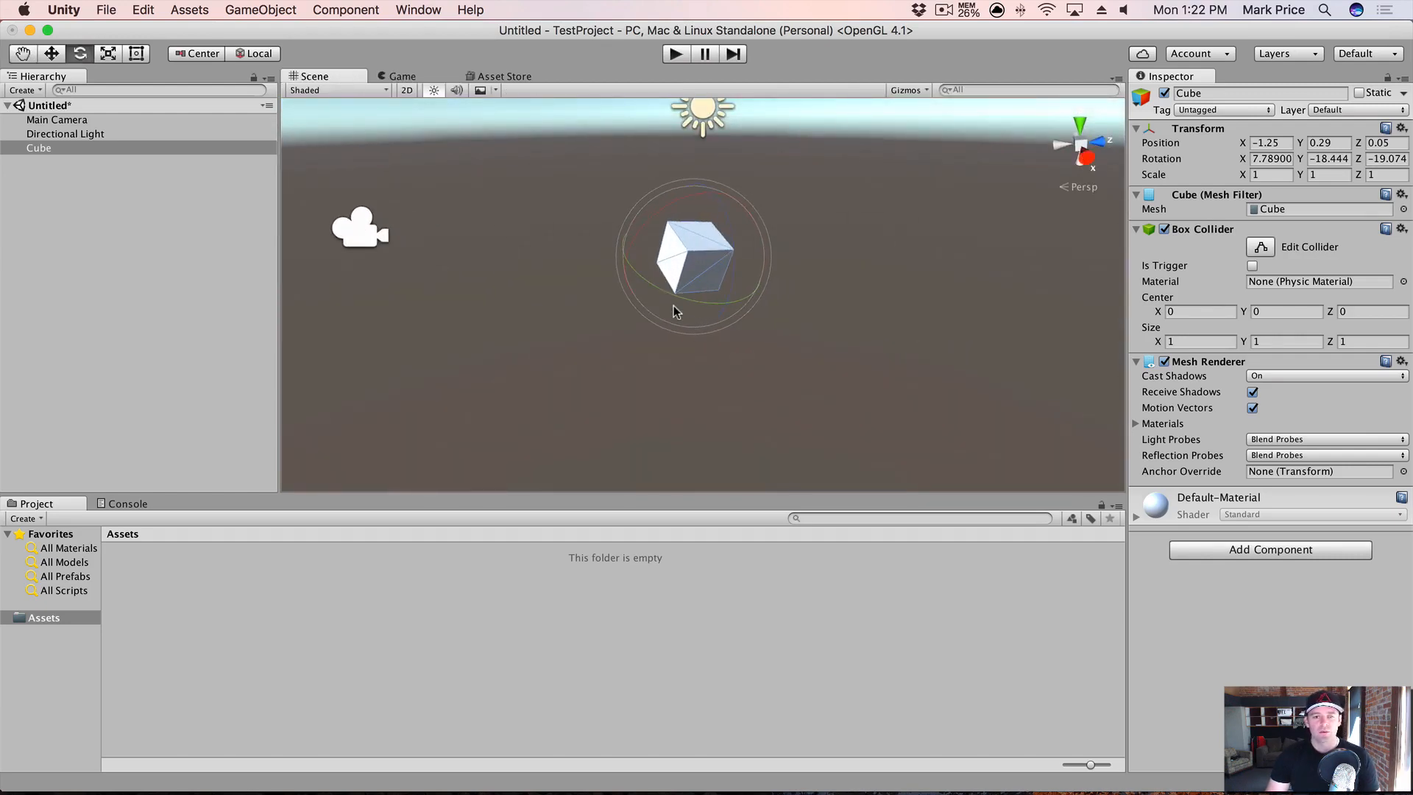
key("r")
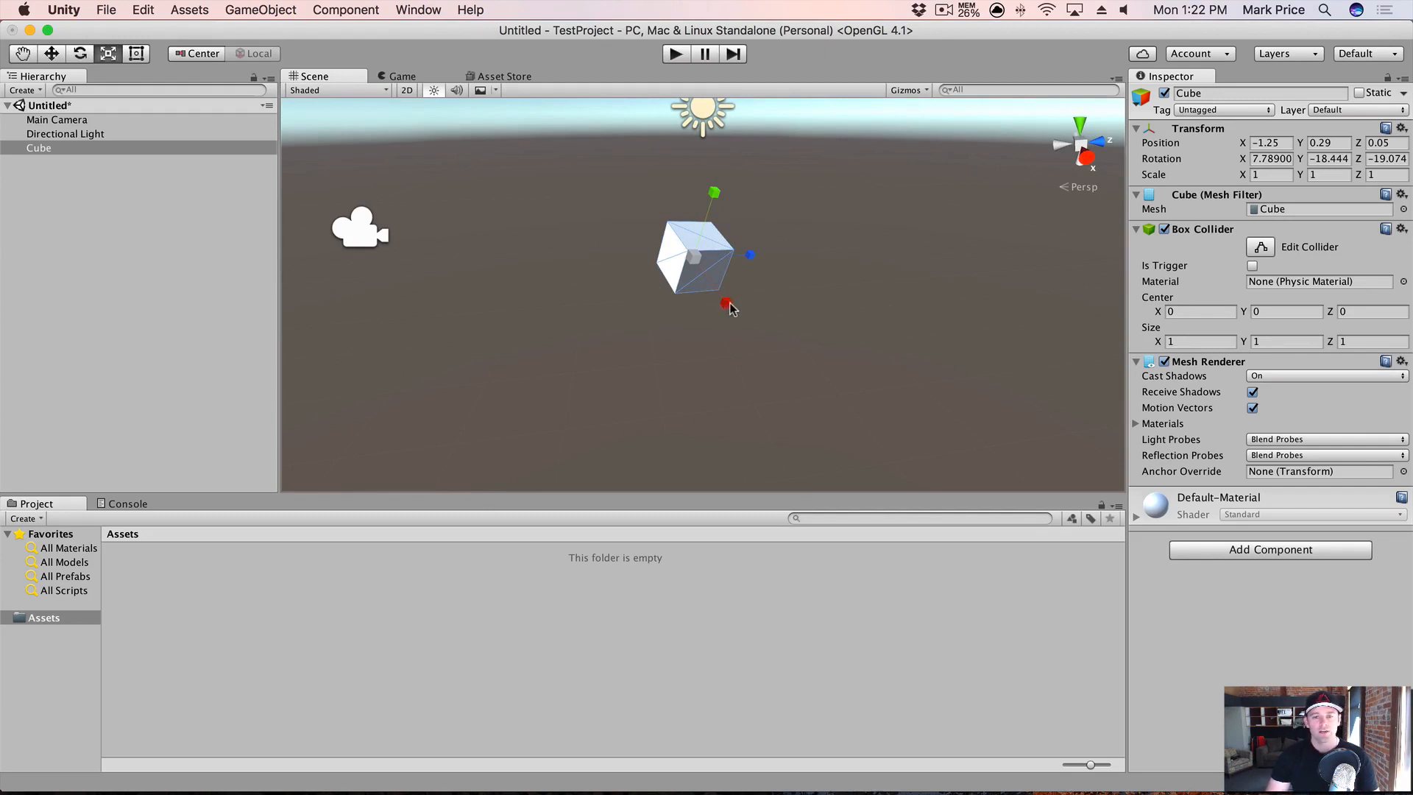
left_click_drag(726, 304, 762, 354)
left_click_drag(750, 258, 872, 244)
left_click_drag(714, 192, 686, 235)
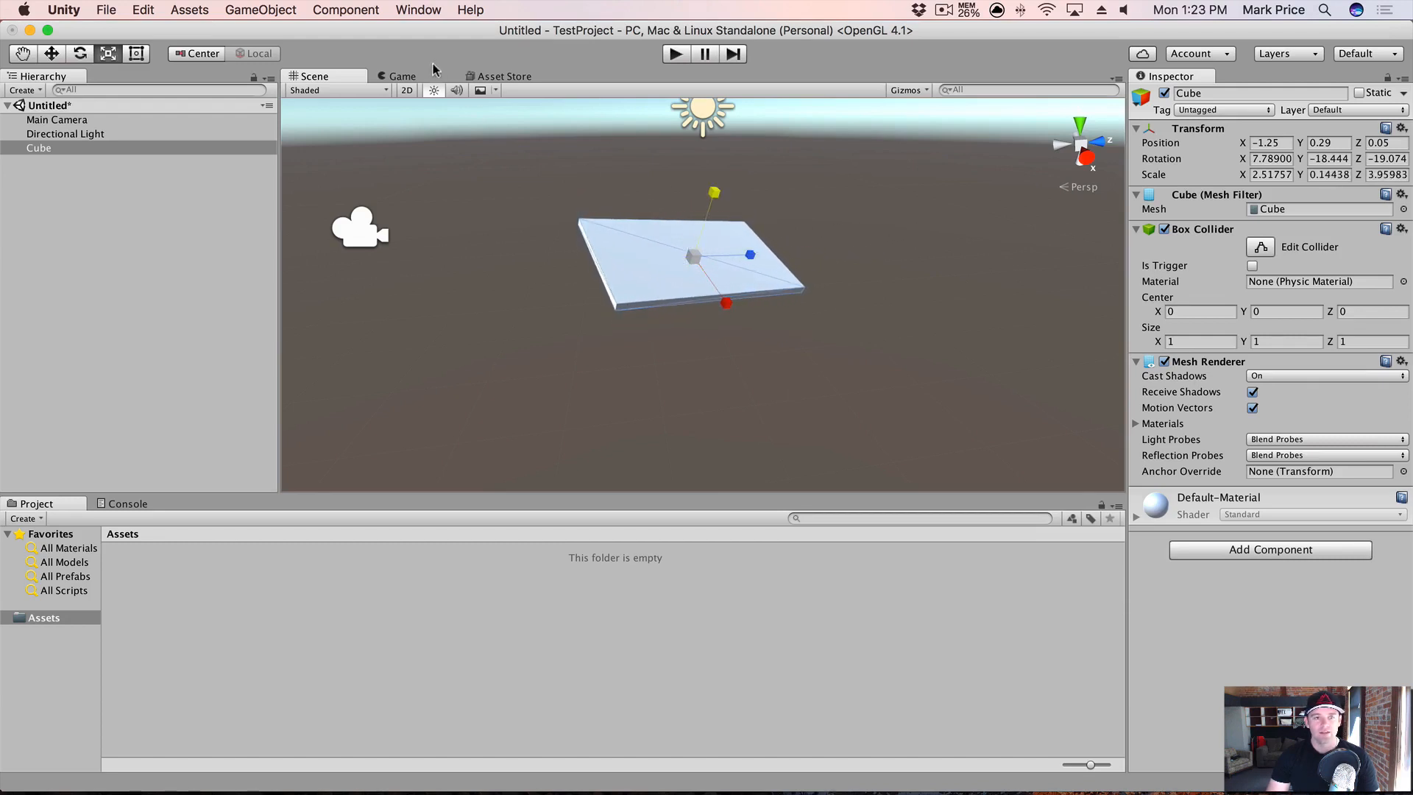
left_click(402, 76)
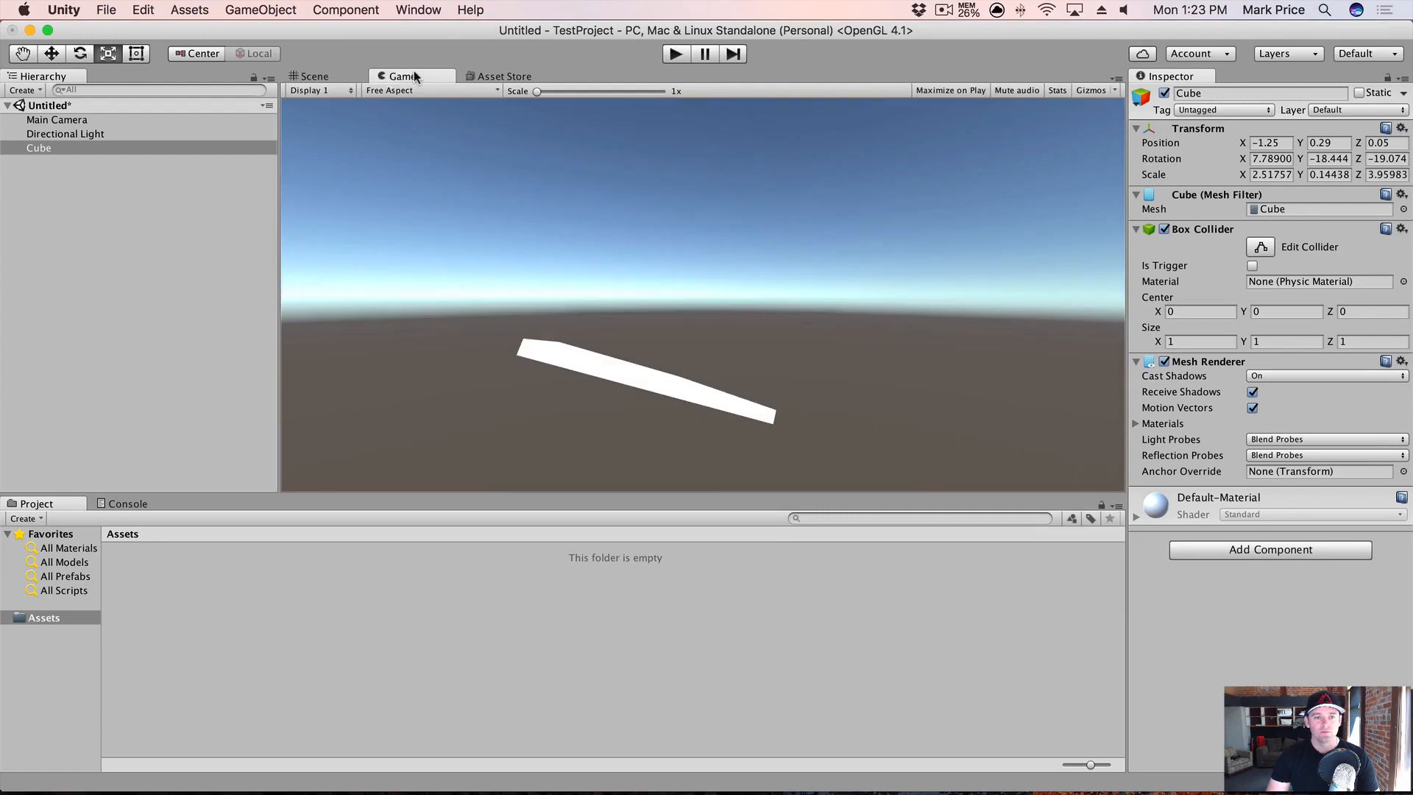
left_click(314, 76)
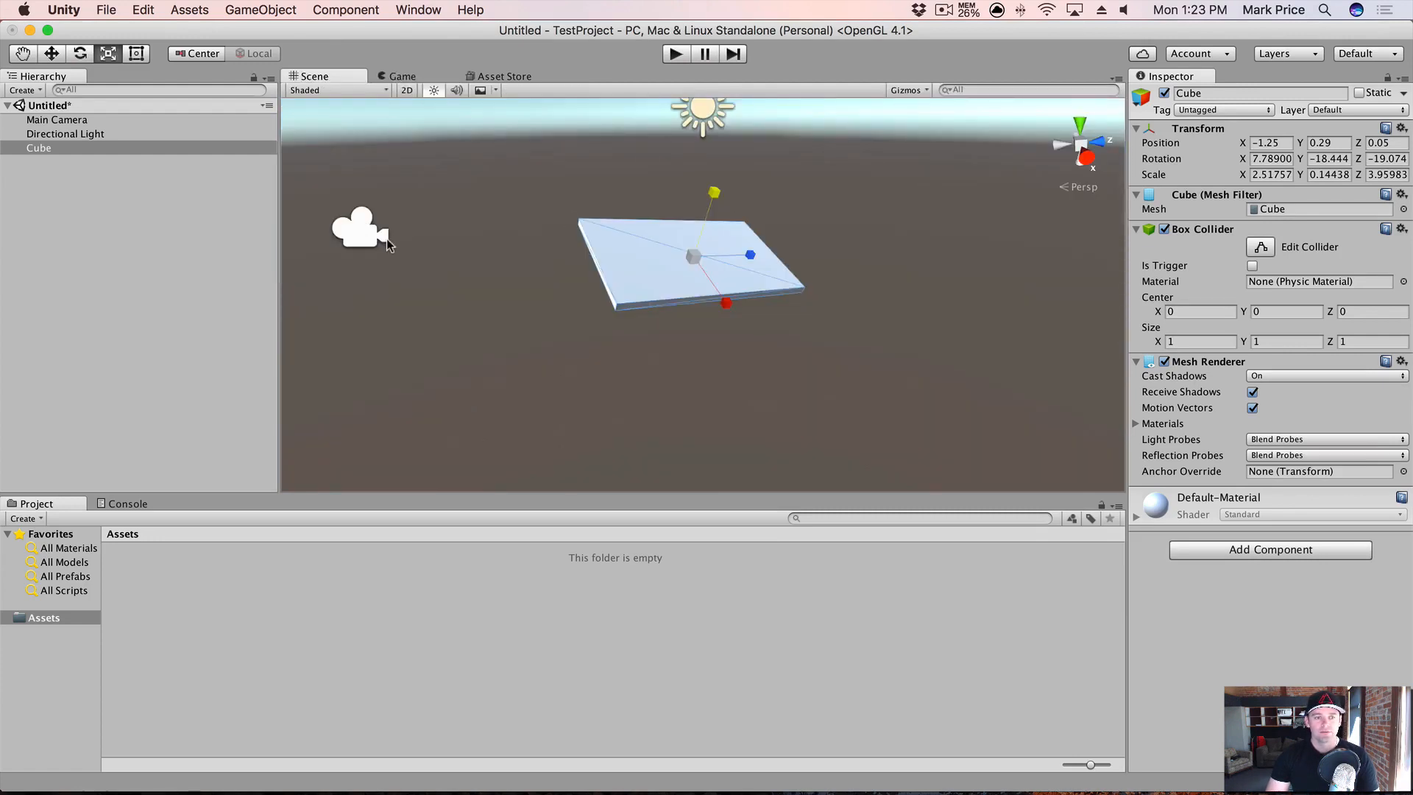
Step: Select the Main Camera in the Scene view and move it along X to about 0.48
scroll(388, 243, "down", 5)
left_click(512, 268)
left_click(501, 259)
left_click_drag(570, 373, 840, 388, "alt")
scroll(686, 356, "down", 3)
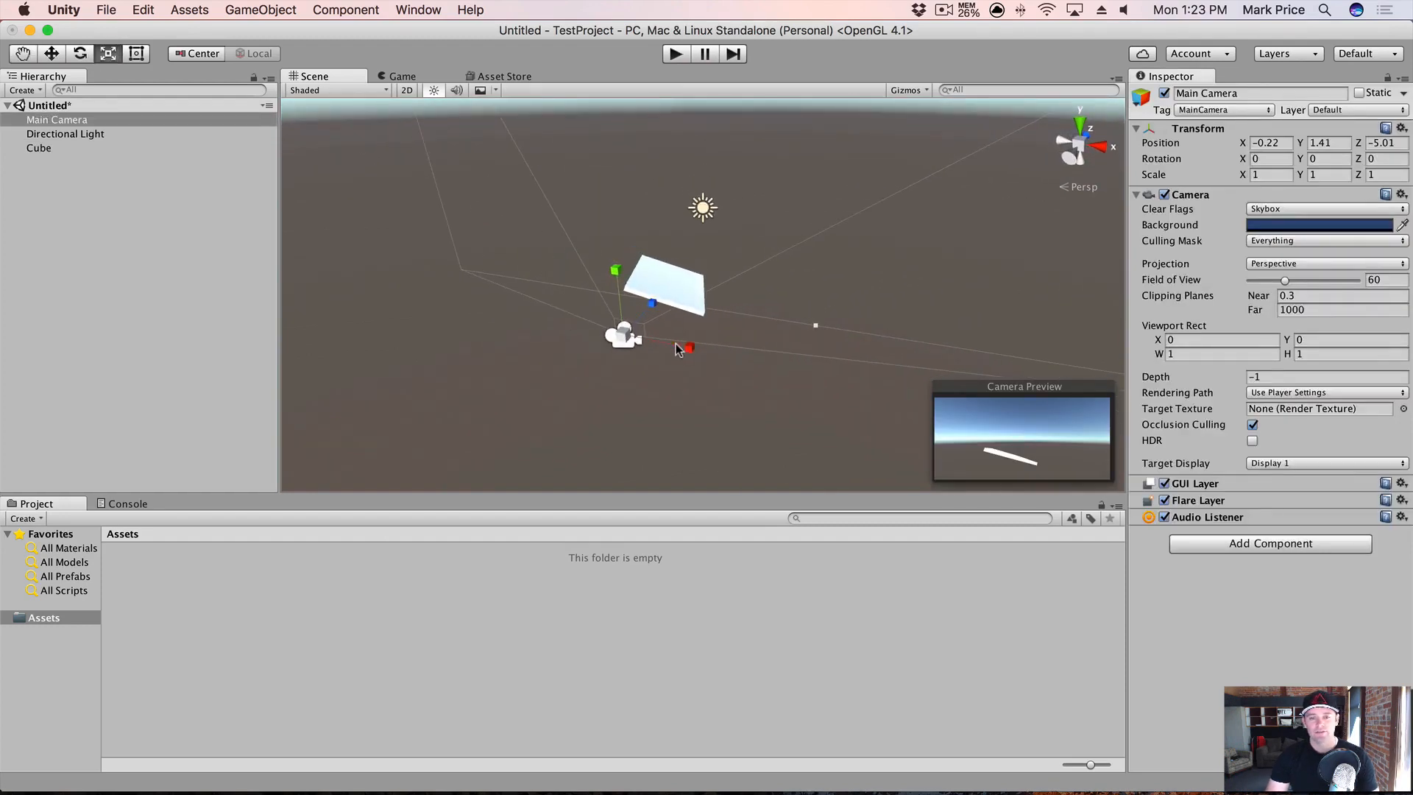
key("w")
mouse_move(678, 349)
left_mouse_down()
mouse_move(702, 352)
mouse_move(671, 341)
left_mouse_up()
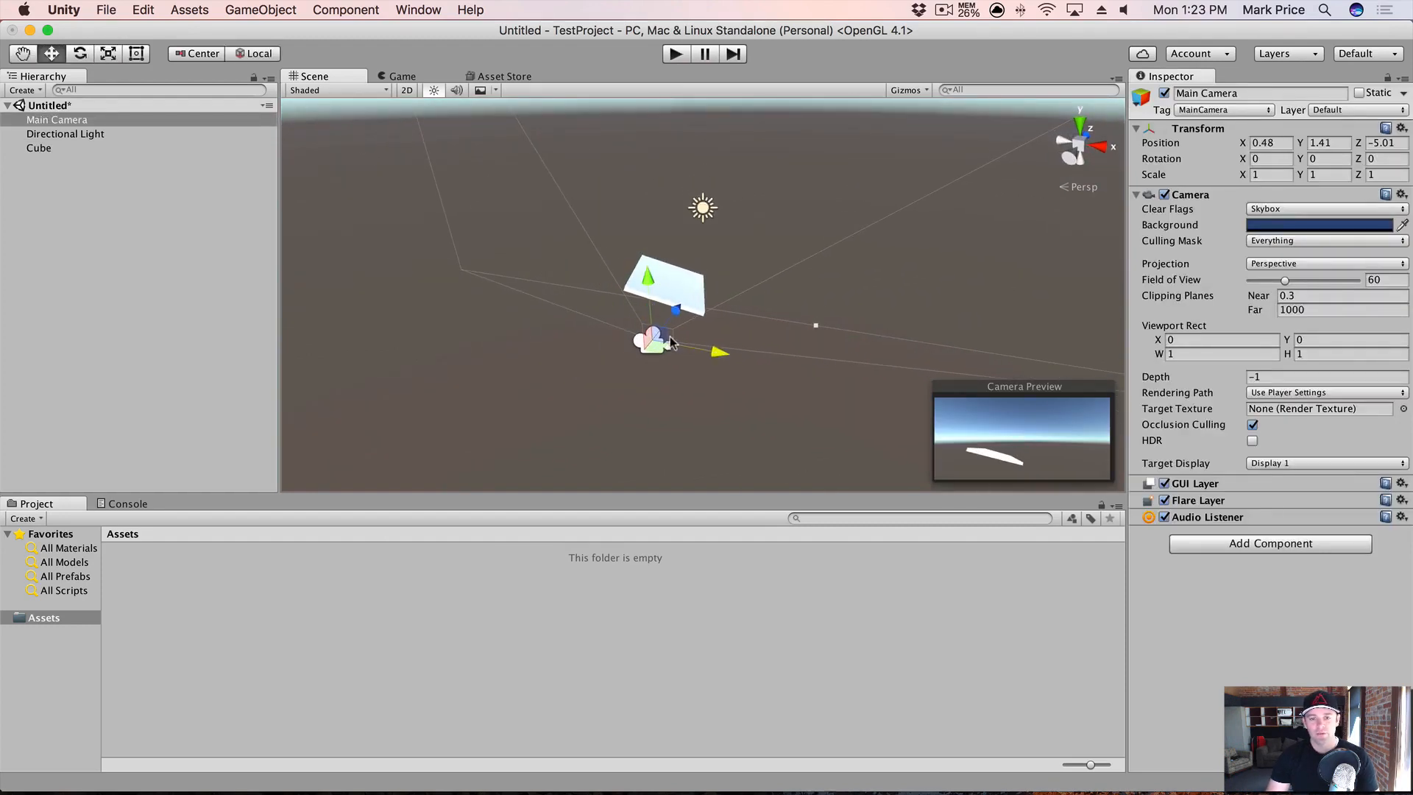
Step: Tilt the Main Camera about 18.8 degrees around X and move it to about X -1.02, Y 2.69, Z -4.57
left_click_drag(735, 395, 629, 413, "alt")
key("e")
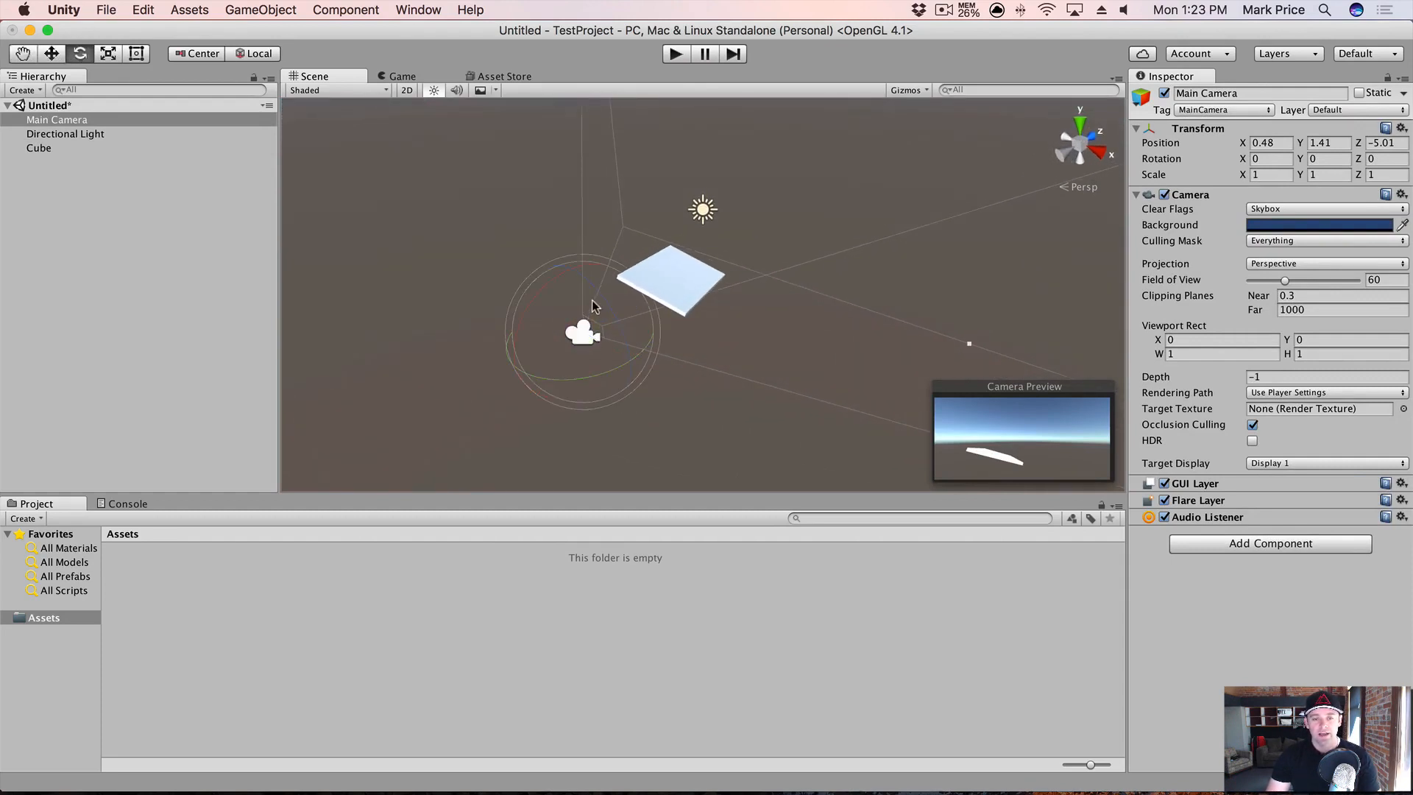
left_click_drag(540, 289, 599, 211)
key("w")
left_click_drag(638, 303, 600, 287)
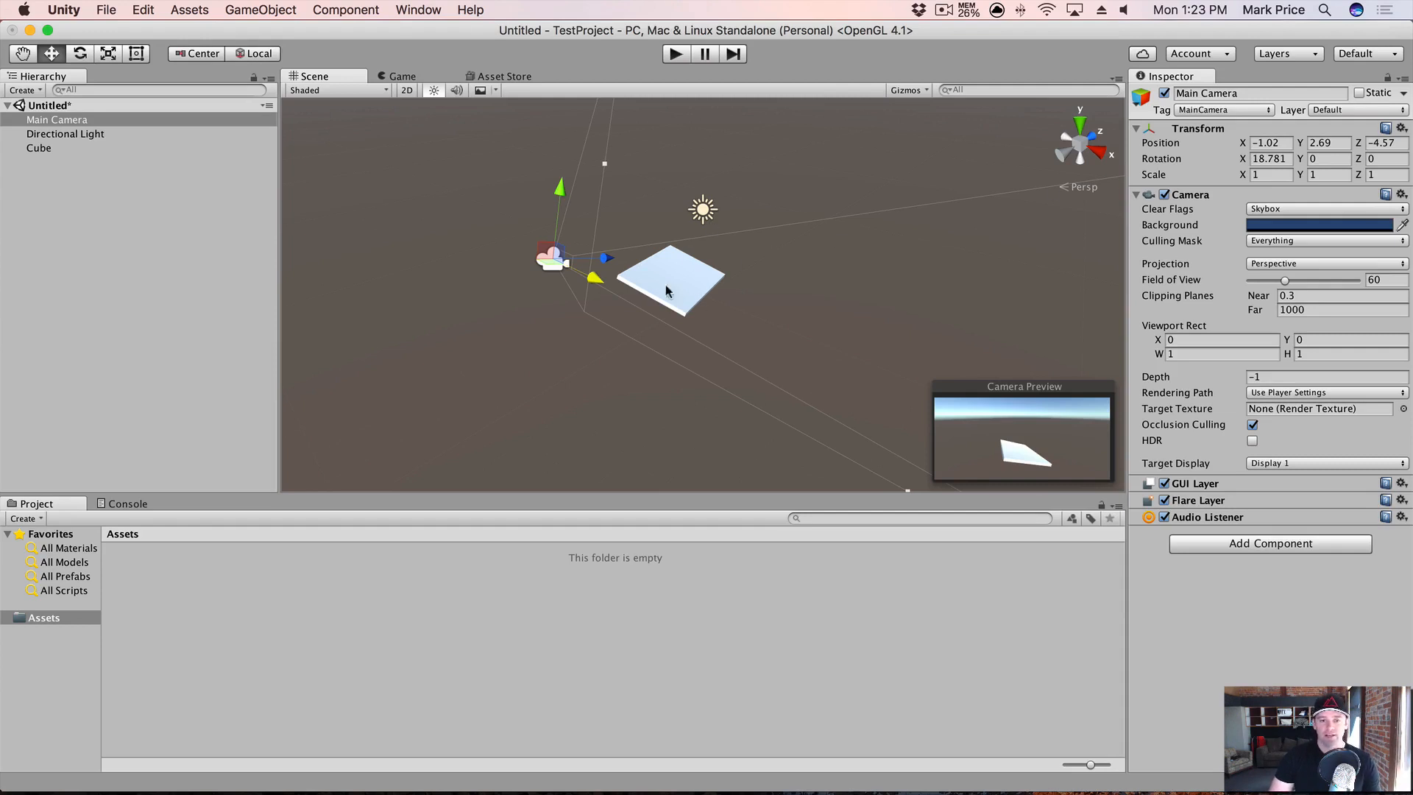
Step: Turn the Main Camera's Camera component off and back on, comparing the Game view, and return to the Scene view
left_click(536, 319)
left_click(666, 281)
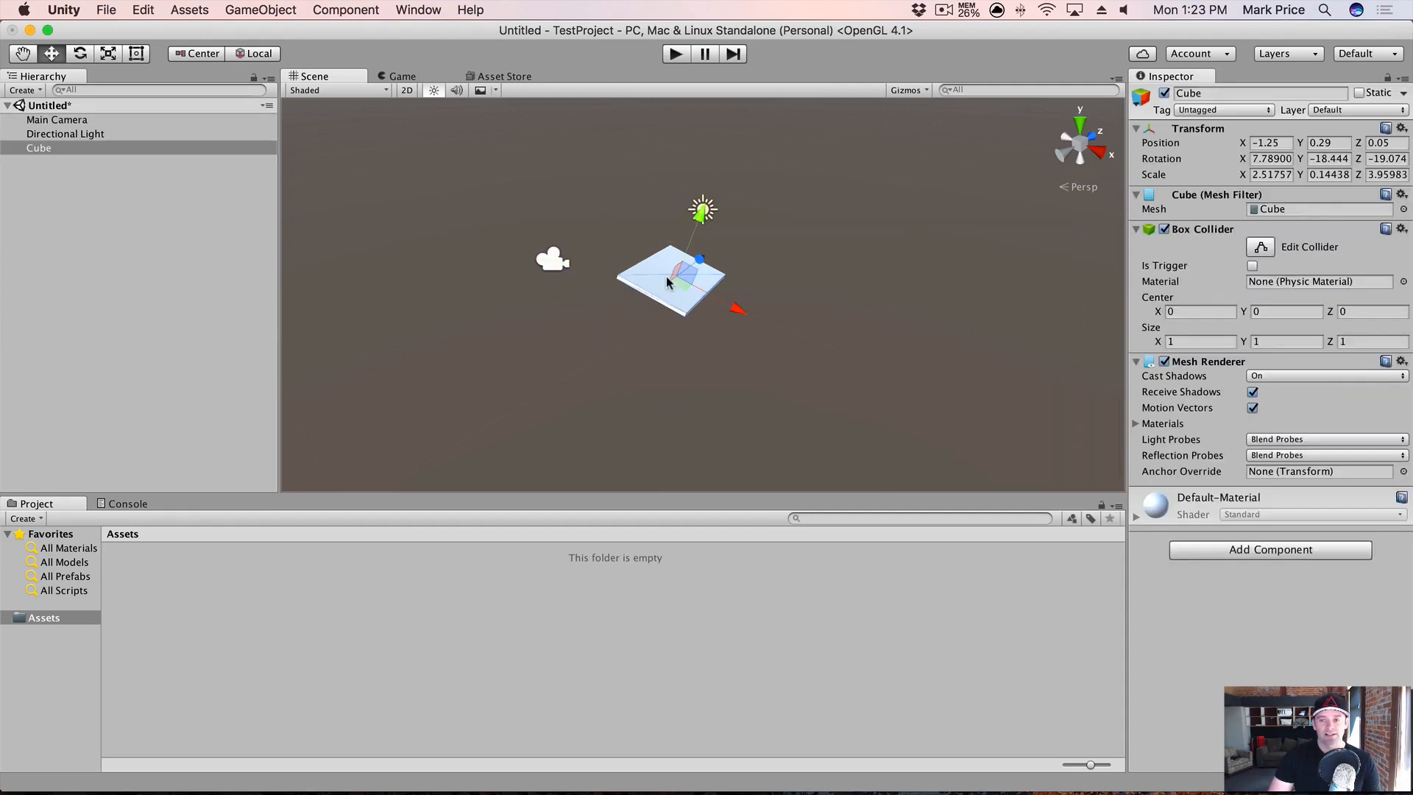
left_click(553, 259)
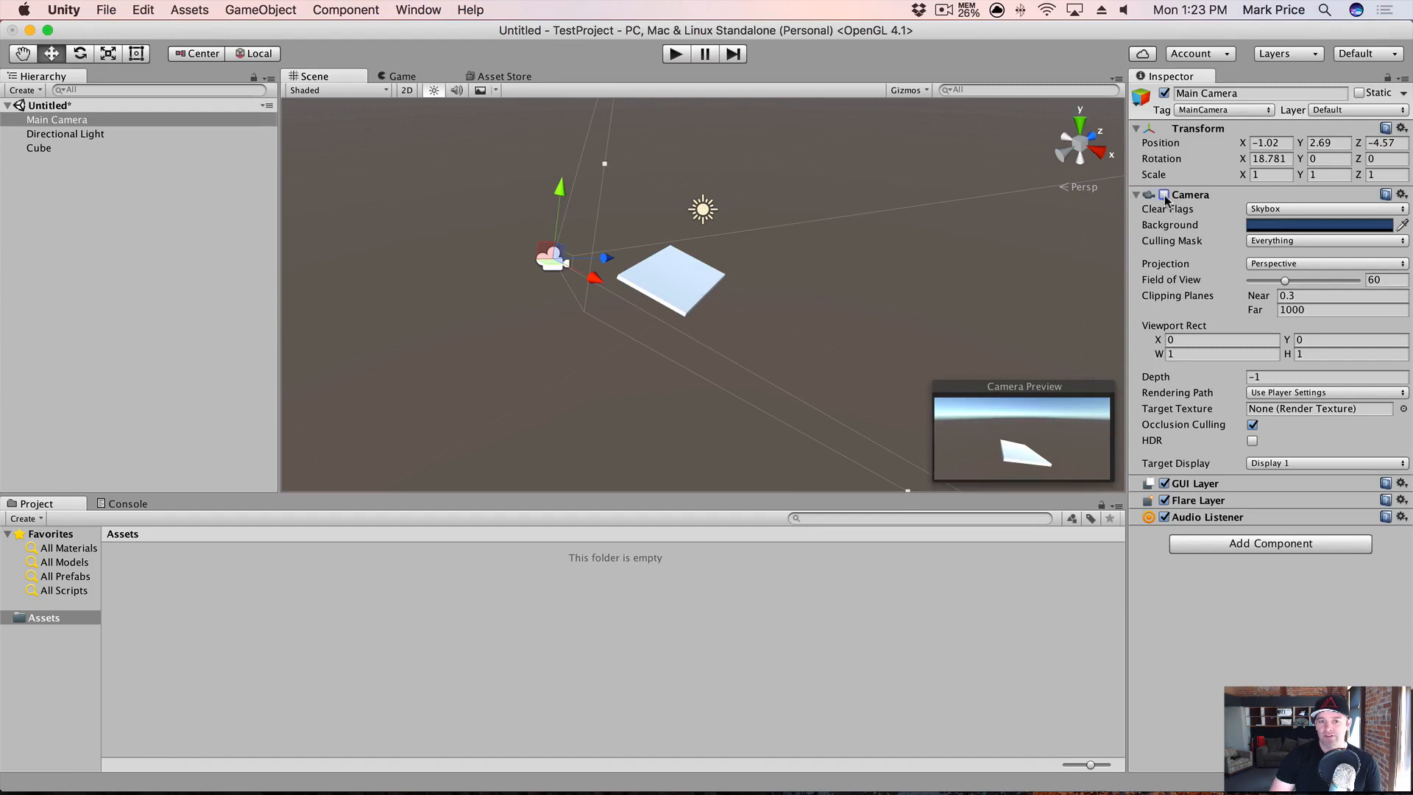
left_click(415, 77)
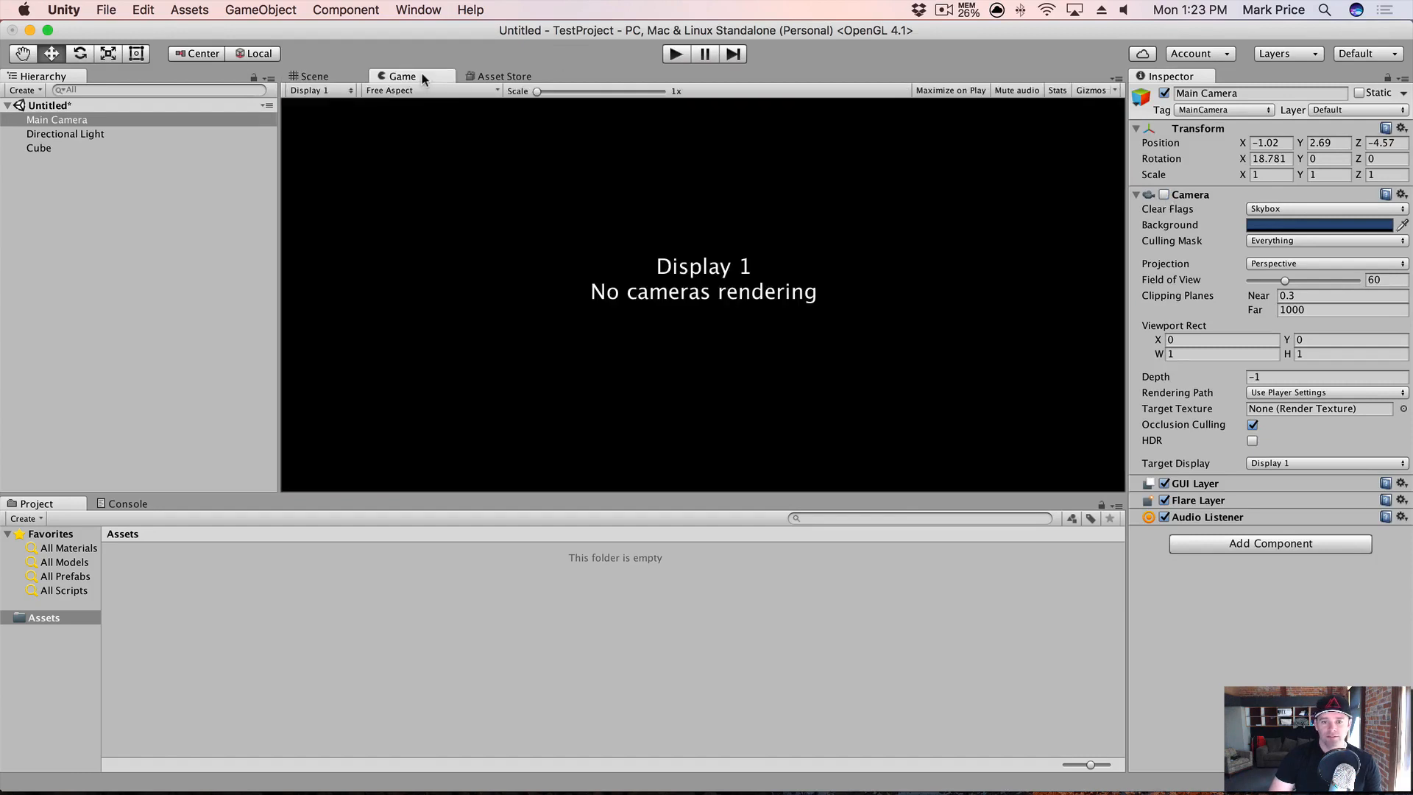
left_click(1164, 195)
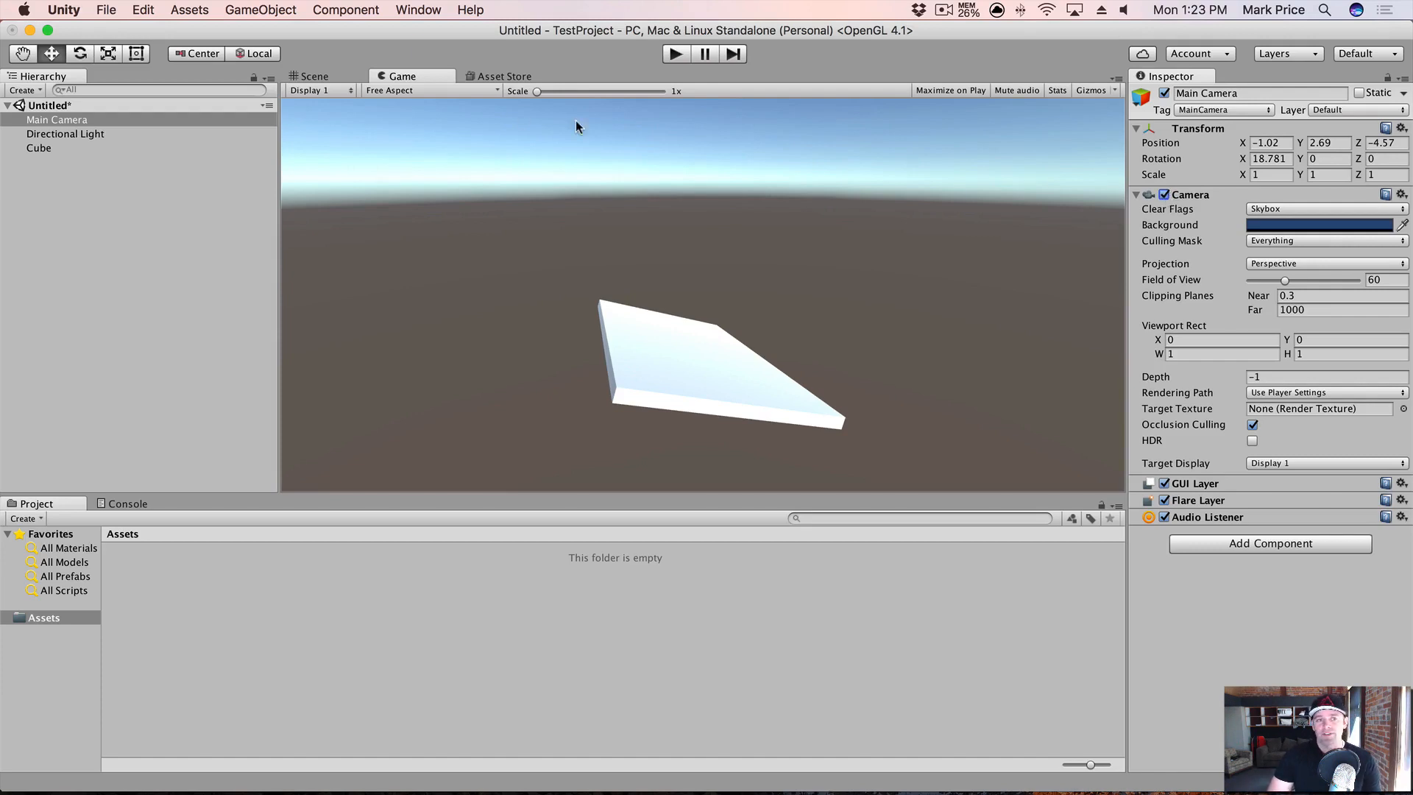
left_click(317, 75)
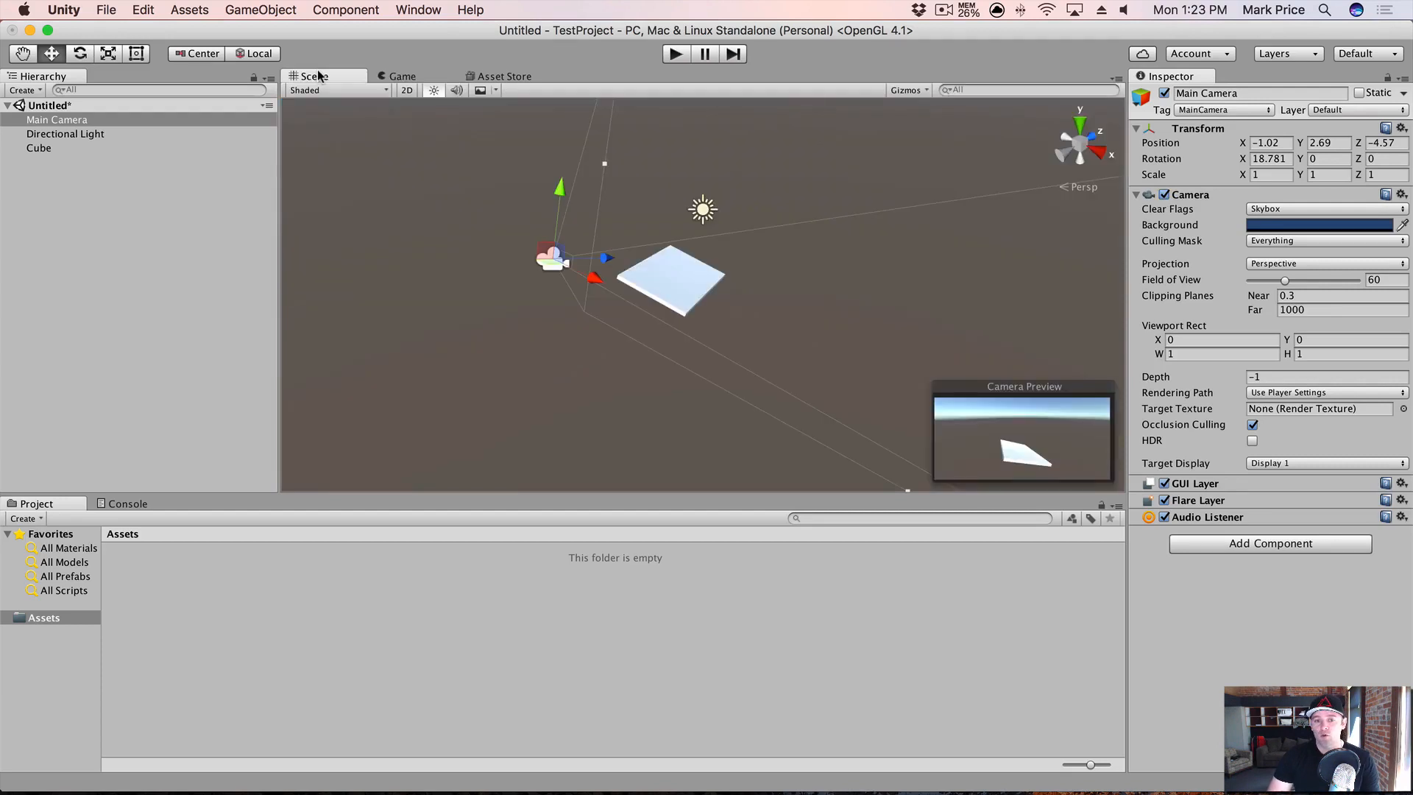
Step: Select the cube, switch its Mesh Renderer off and back on to compare, and check the Game view before returning to the Scene view
left_click(653, 277)
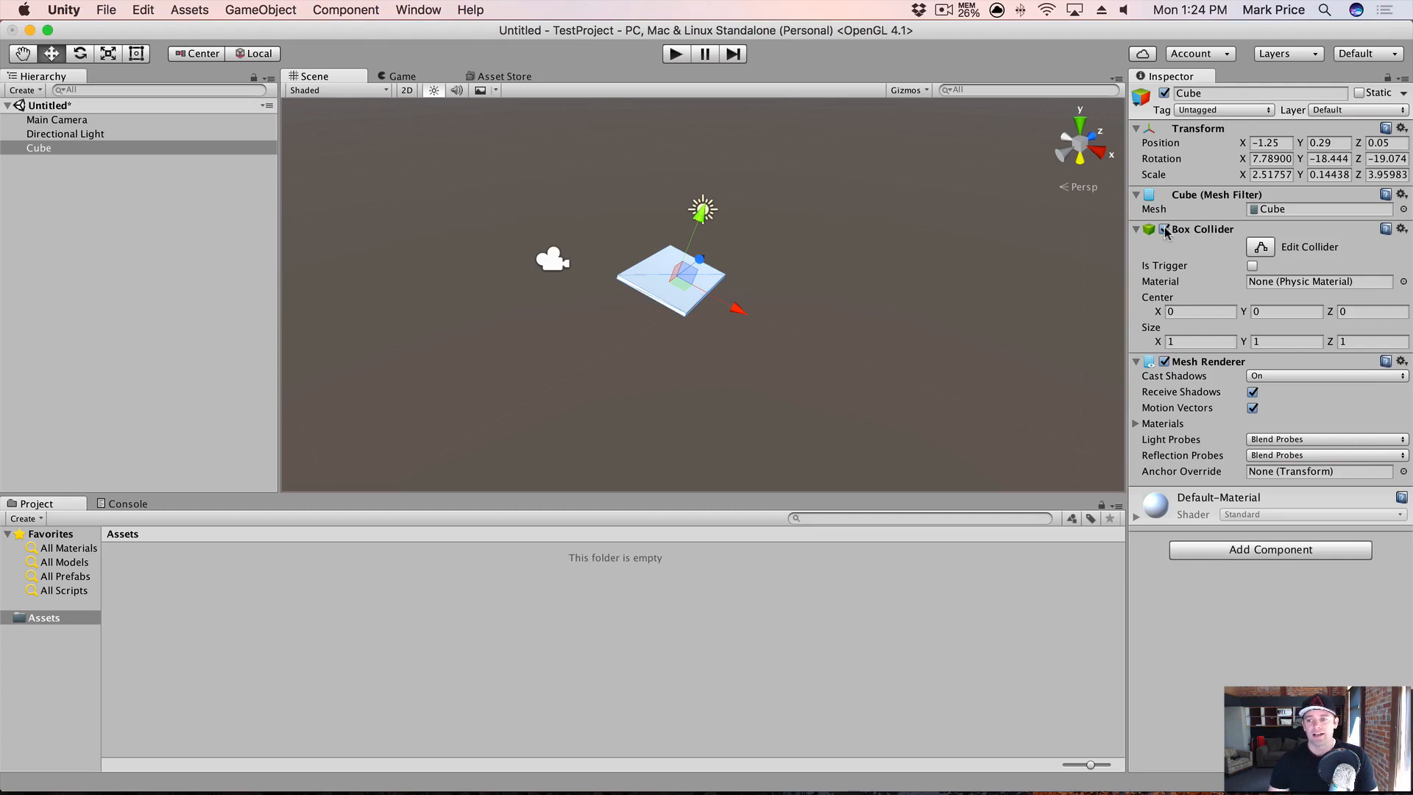
scroll(604, 328, "up", 4)
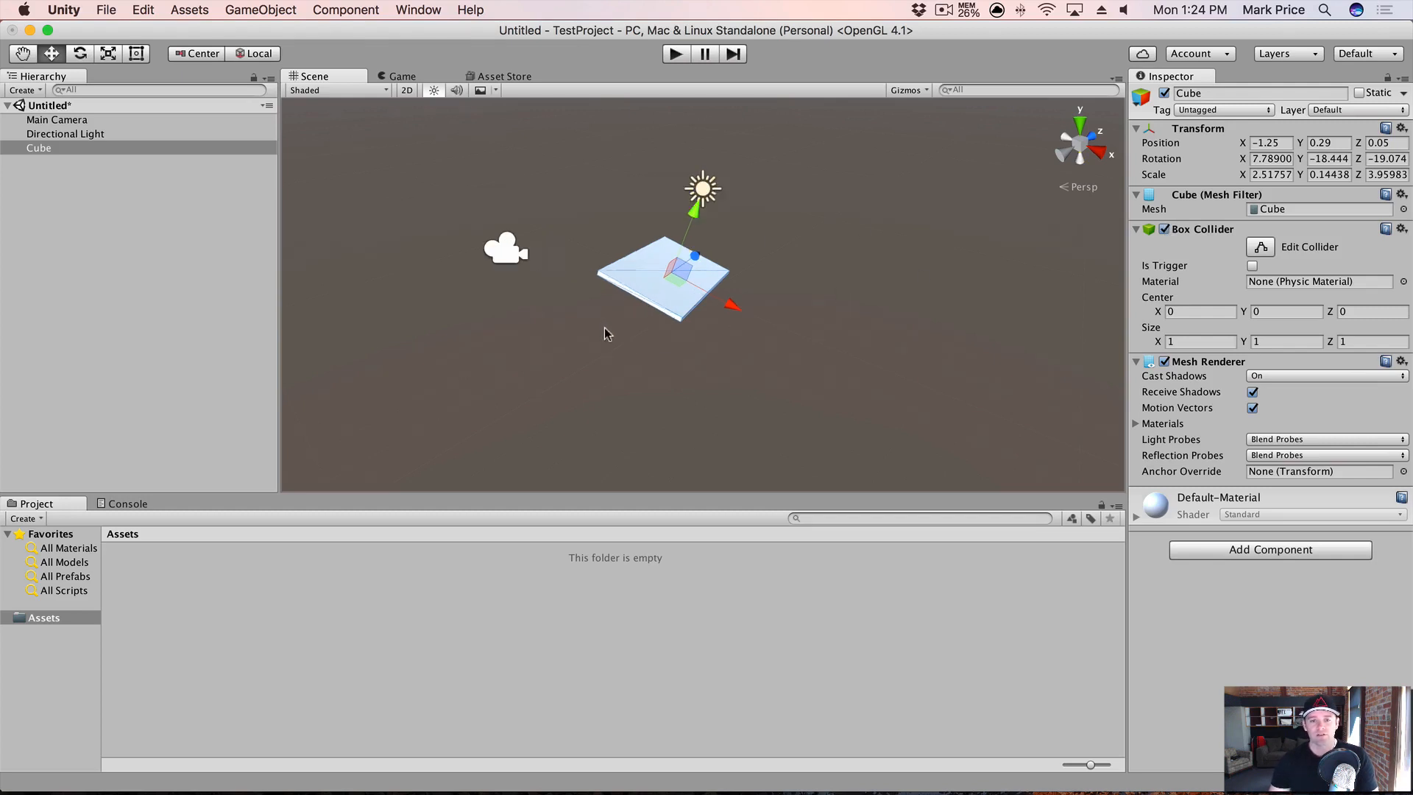
scroll(608, 340, "down", 1)
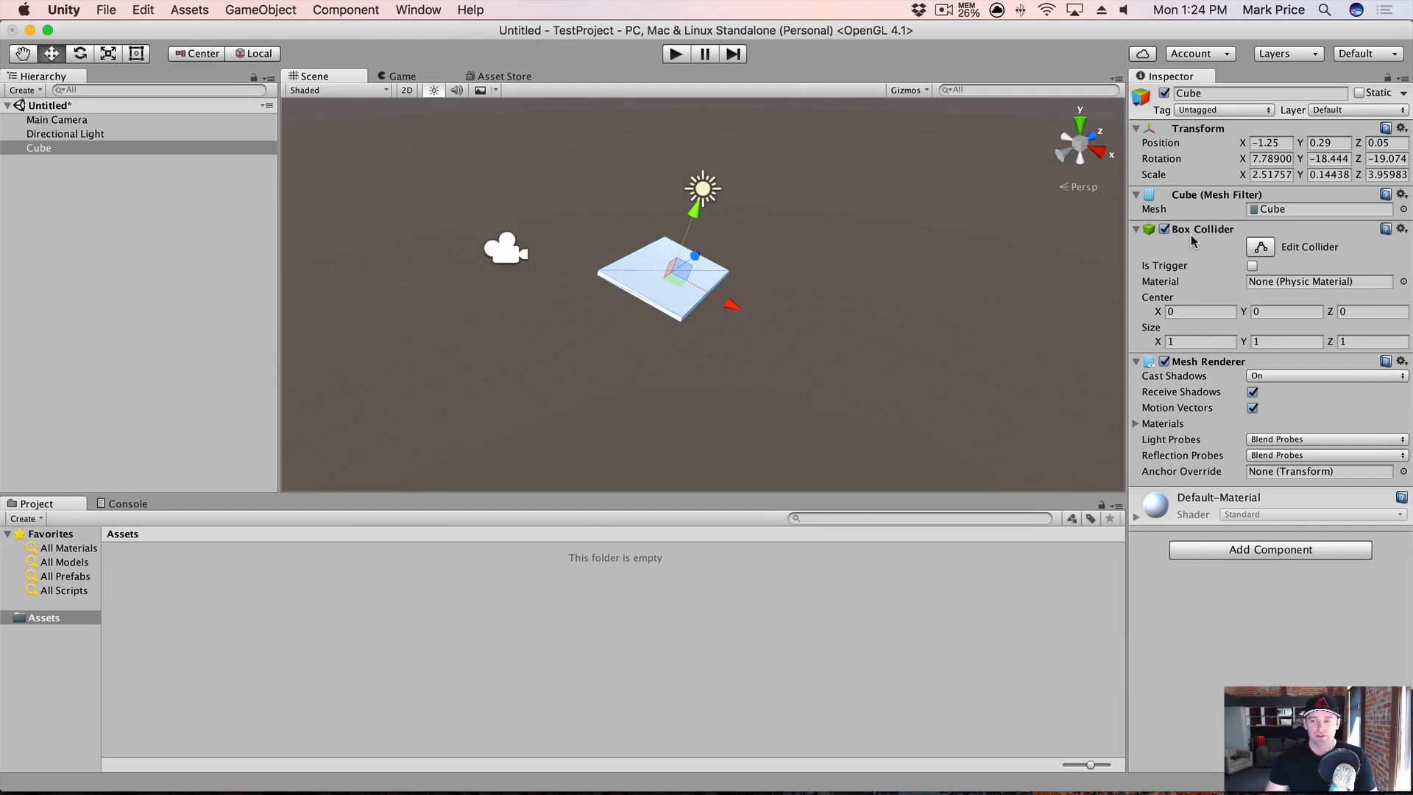
left_click(1164, 362)
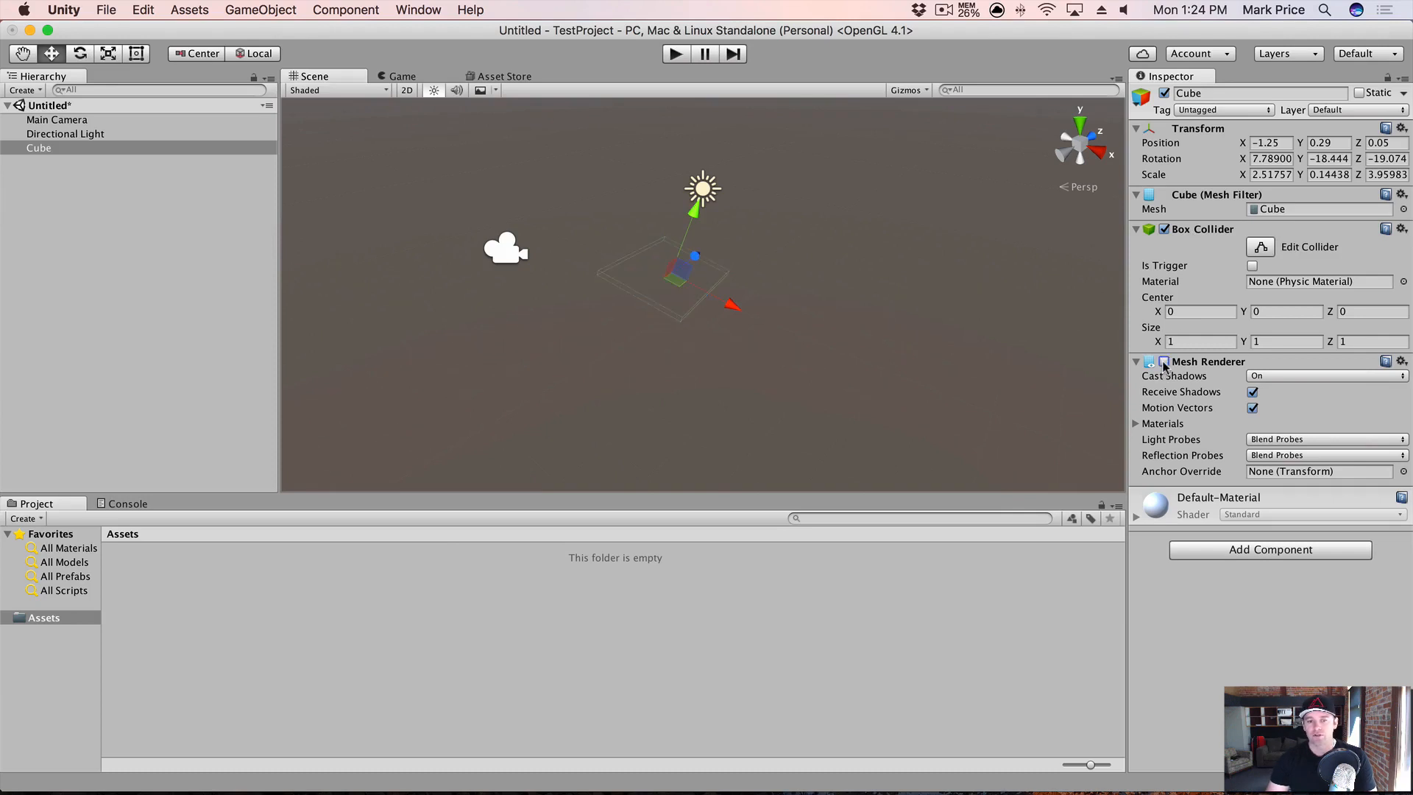
left_click(1164, 362)
left_click(1164, 362)
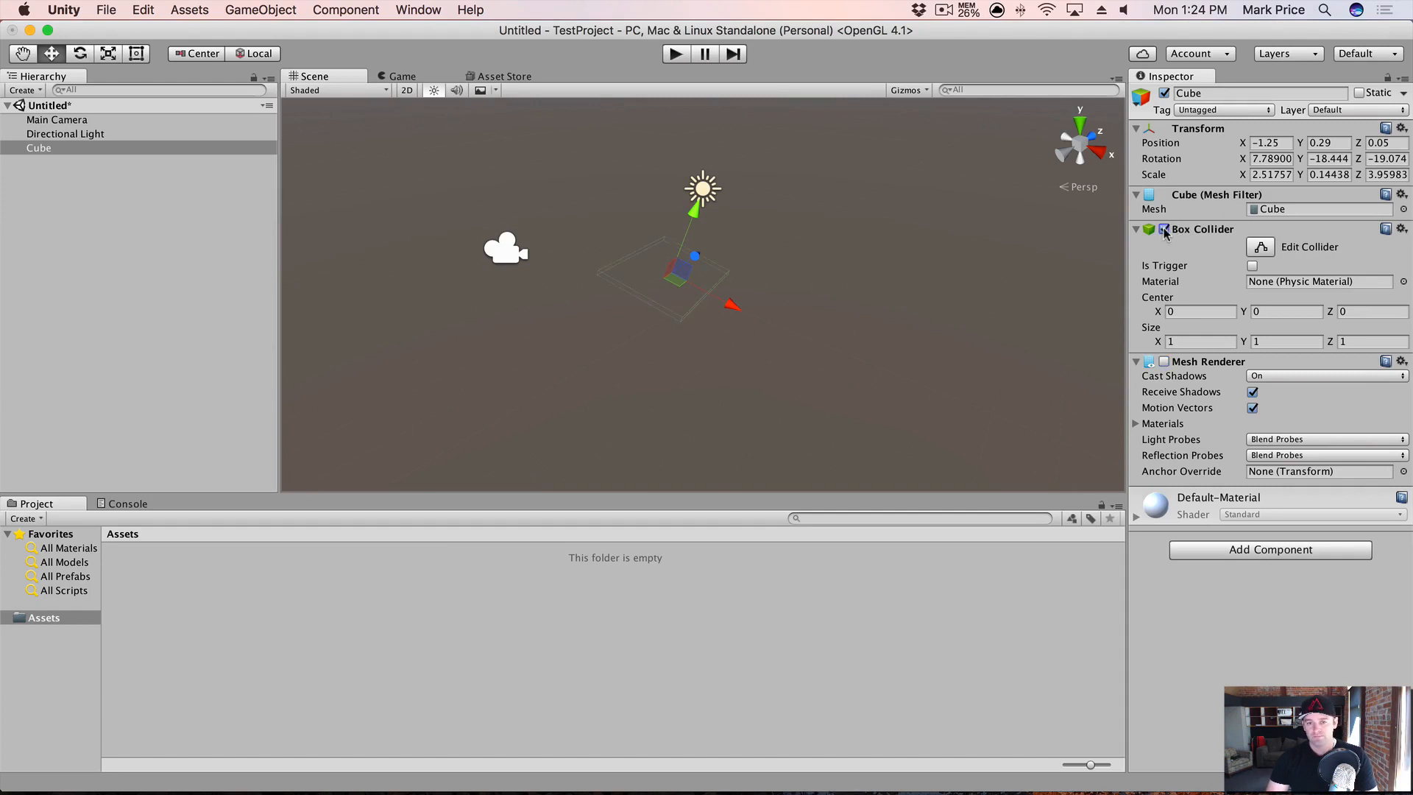
left_click(1164, 362)
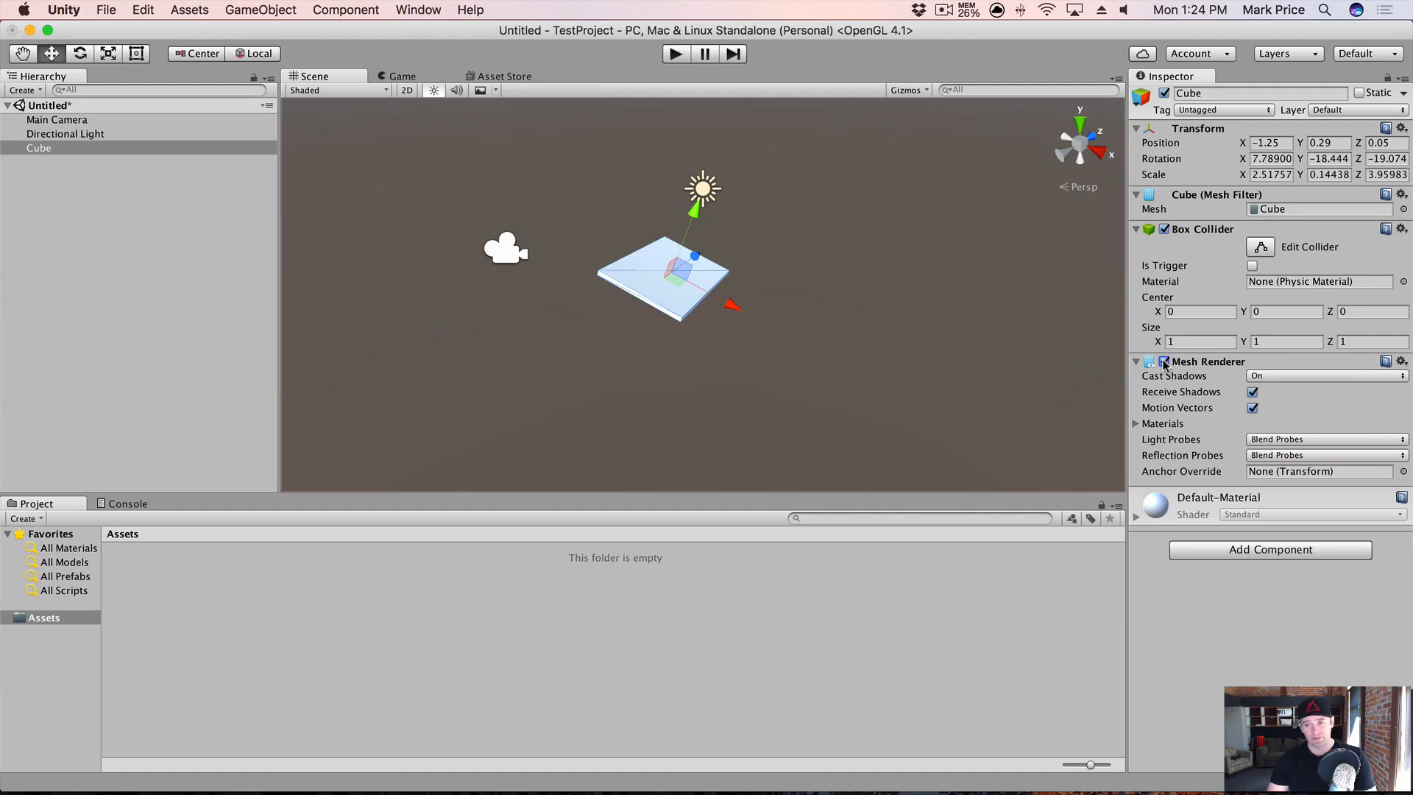
left_click(1164, 362)
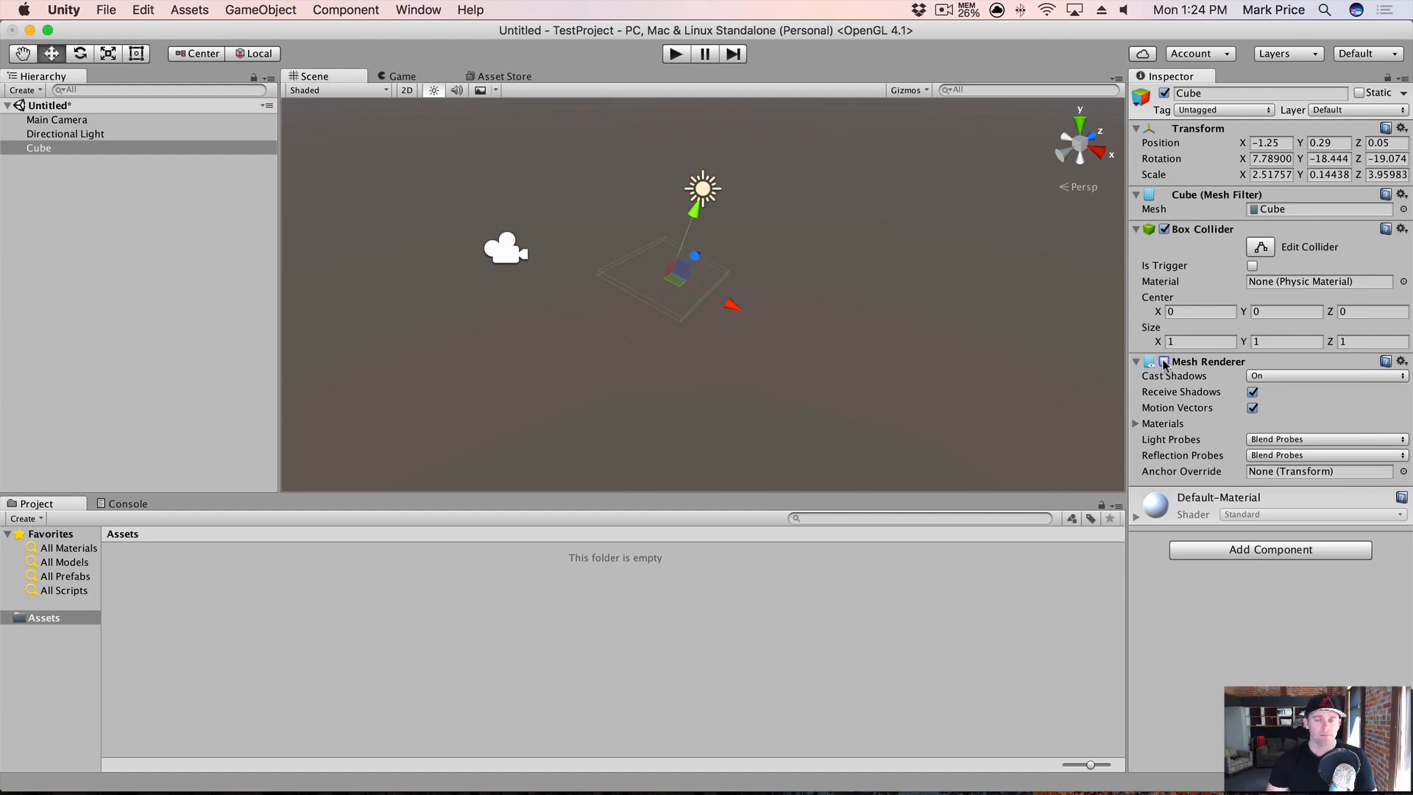
left_click(1164, 362)
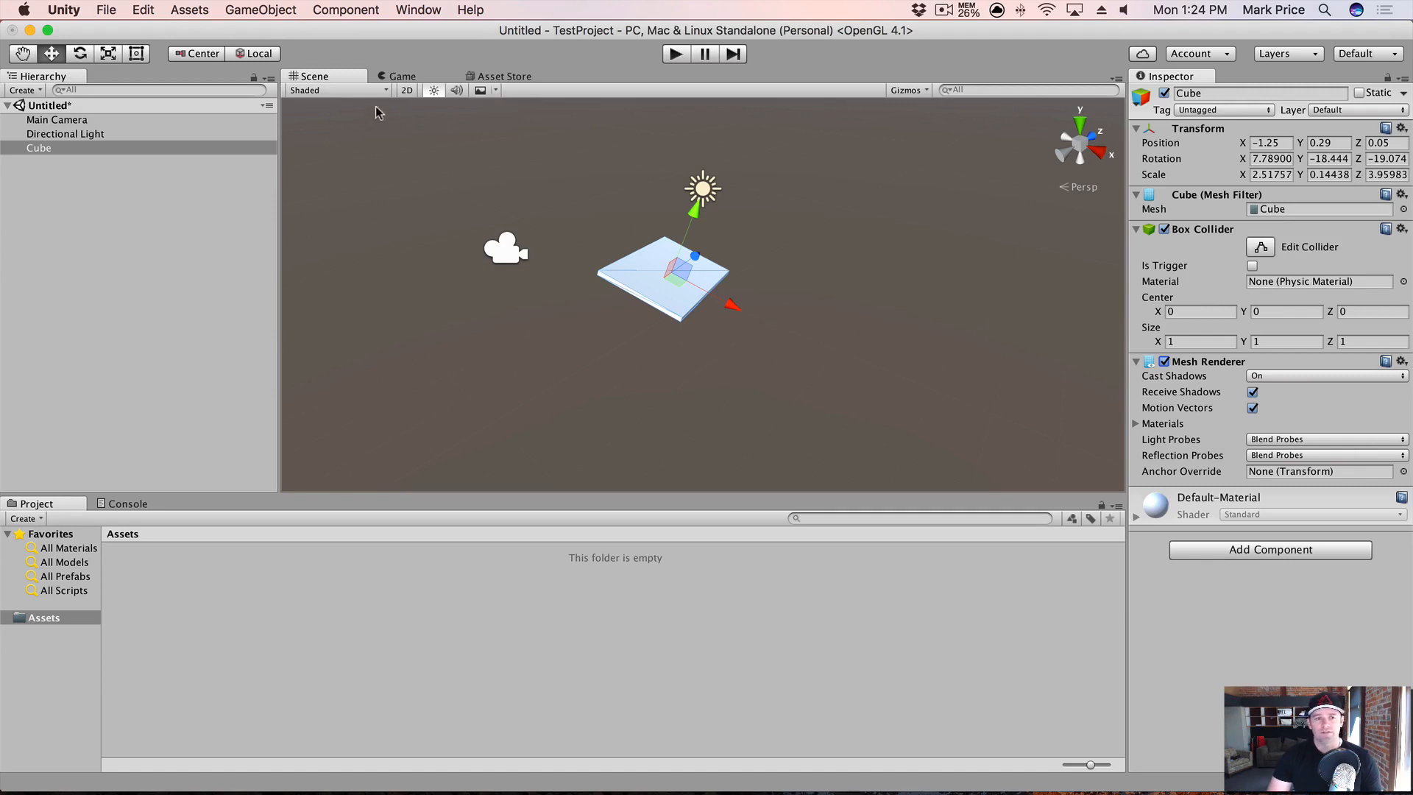
left_click(403, 76)
left_click(333, 76)
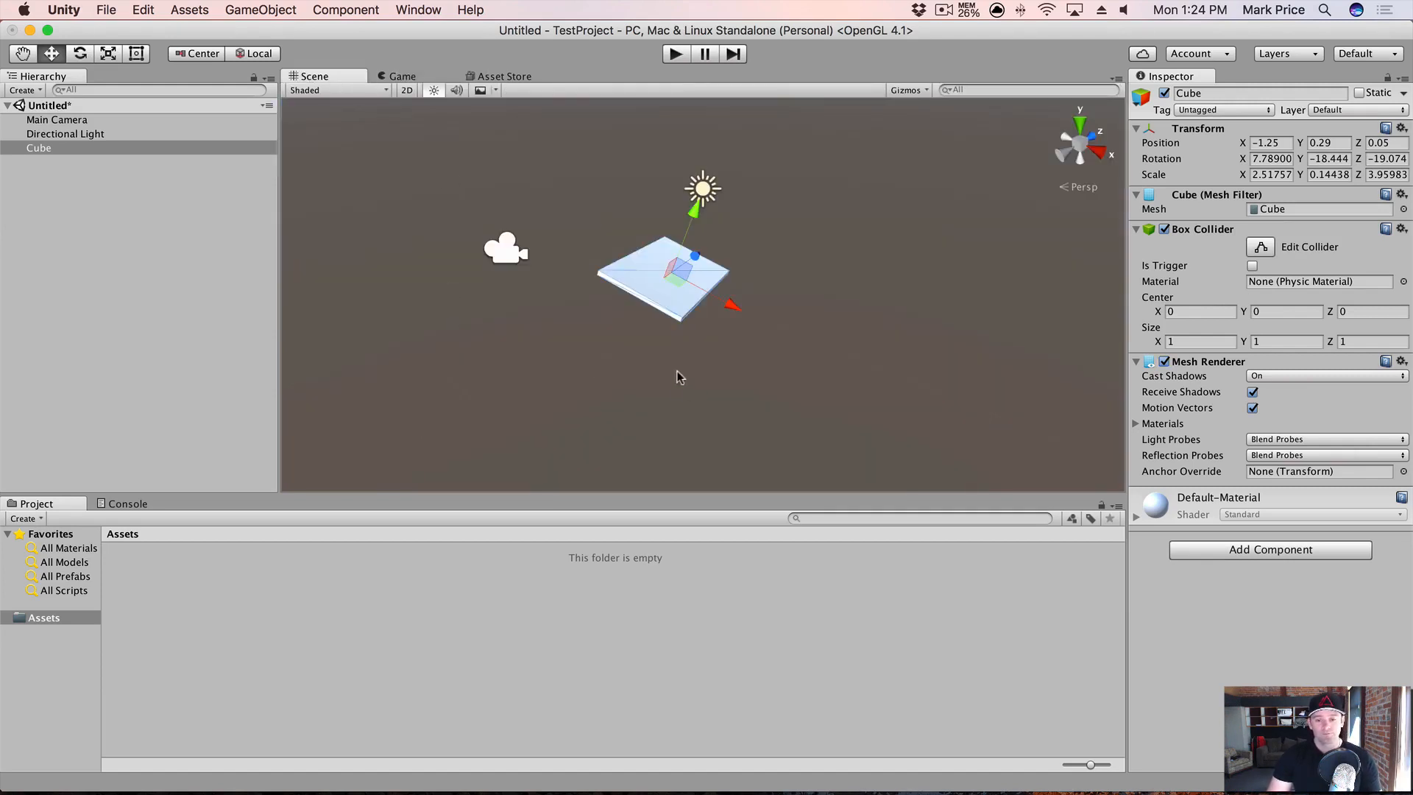
Step: Orbit the Scene view around the slab, deselect it, and zoom in and back out
left_click_drag(495, 325, 528, 340, "alt")
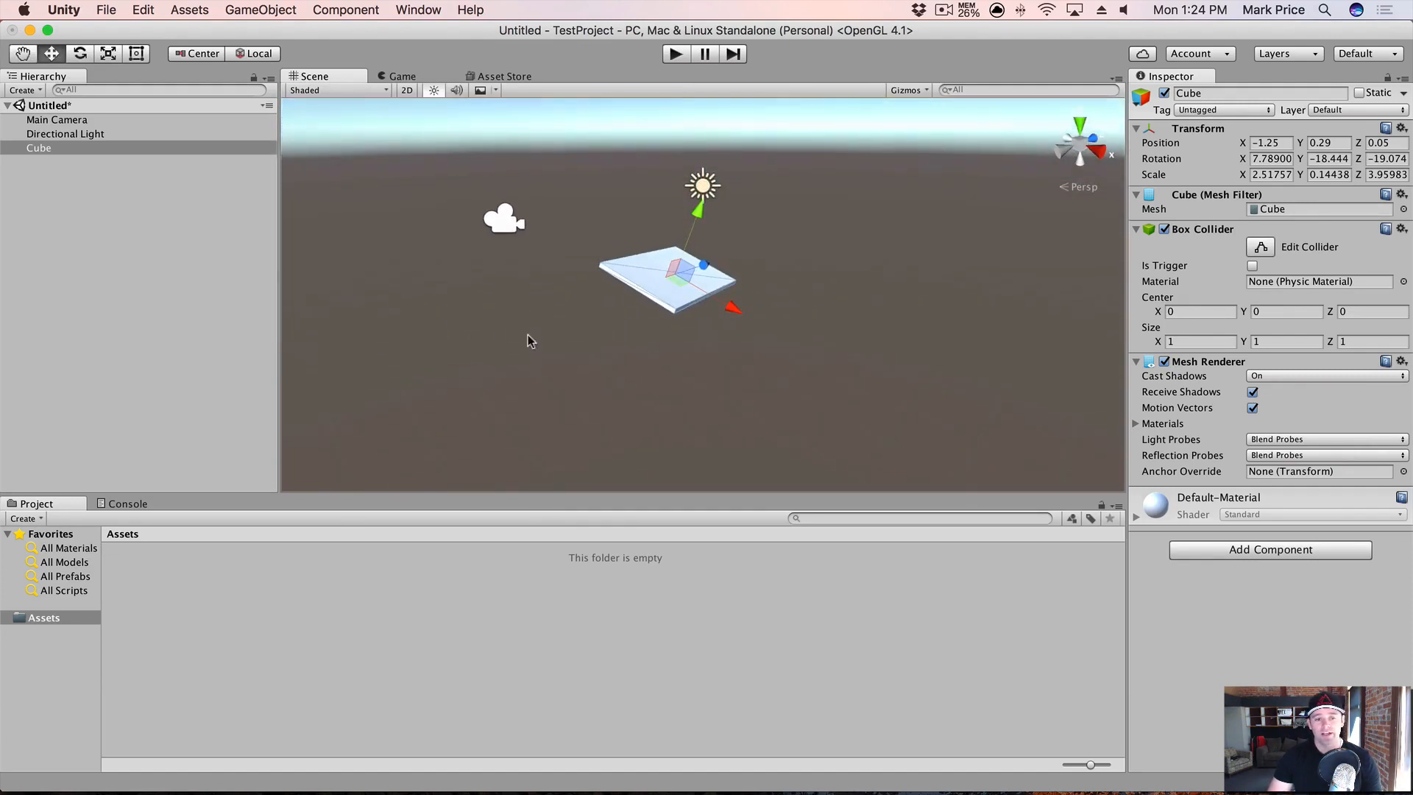
left_click(587, 351)
scroll(558, 320, "up", 5)
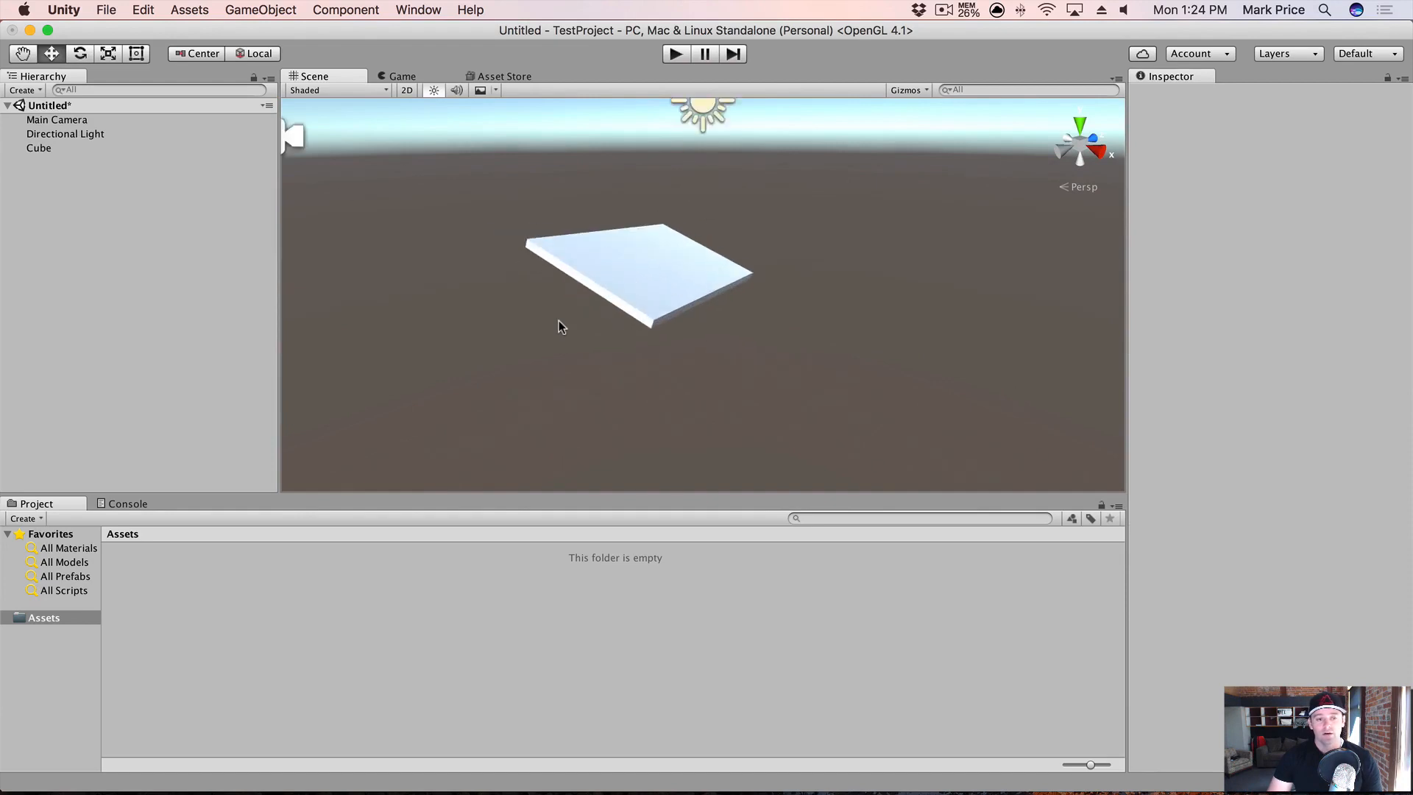
scroll(556, 321, "down", 5)
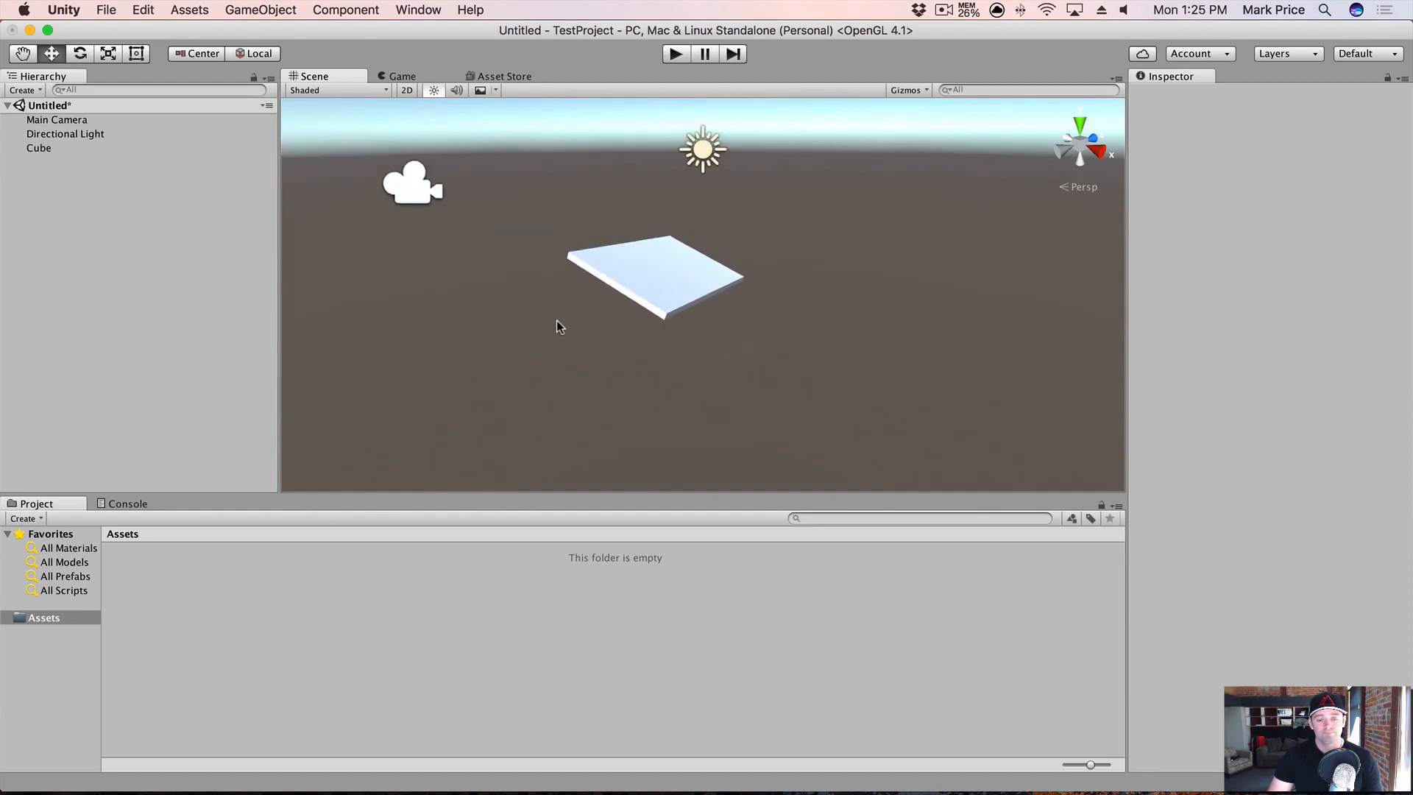
Step: Pan the Scene view around the slab and camera with the Hand tool
left_click(22, 54)
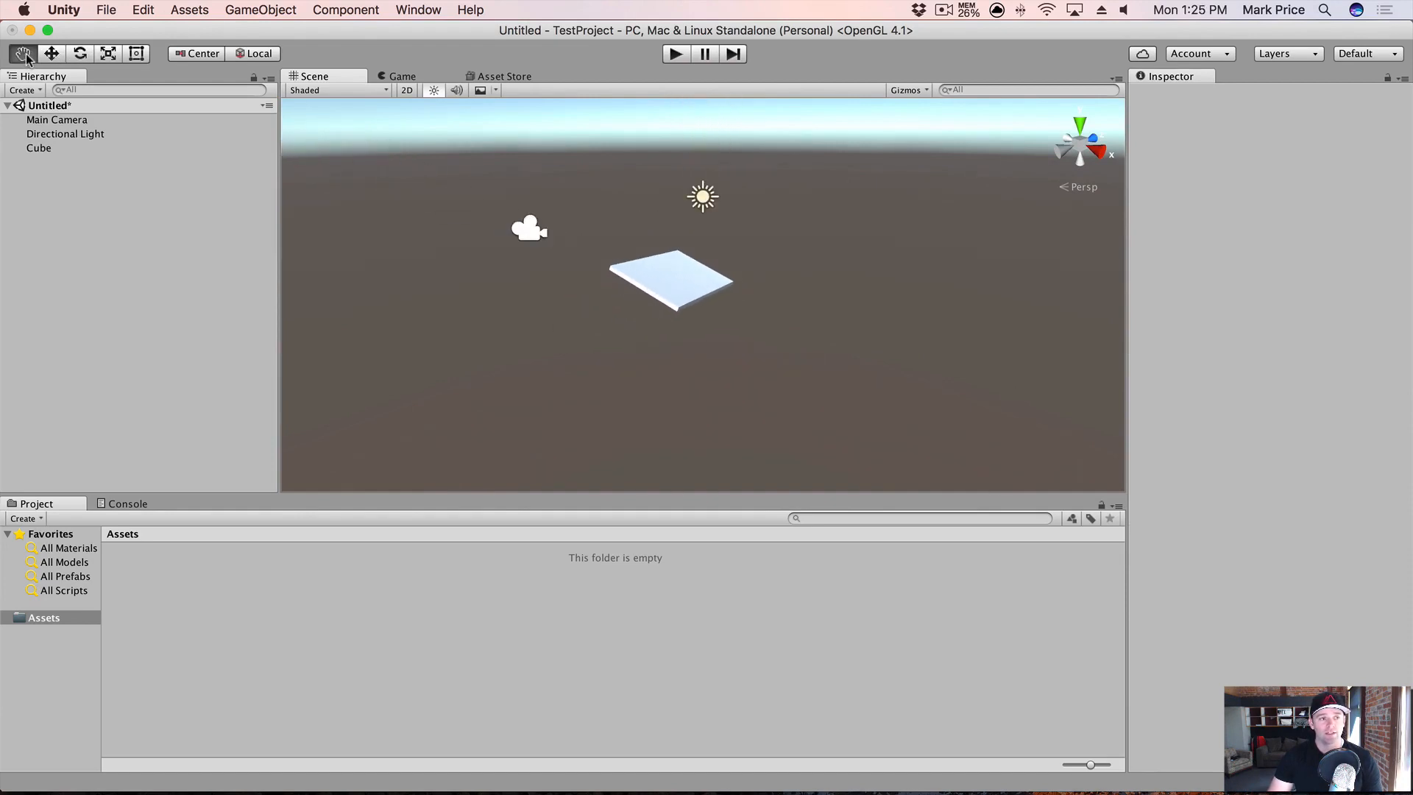
left_click_drag(583, 328, 496, 376)
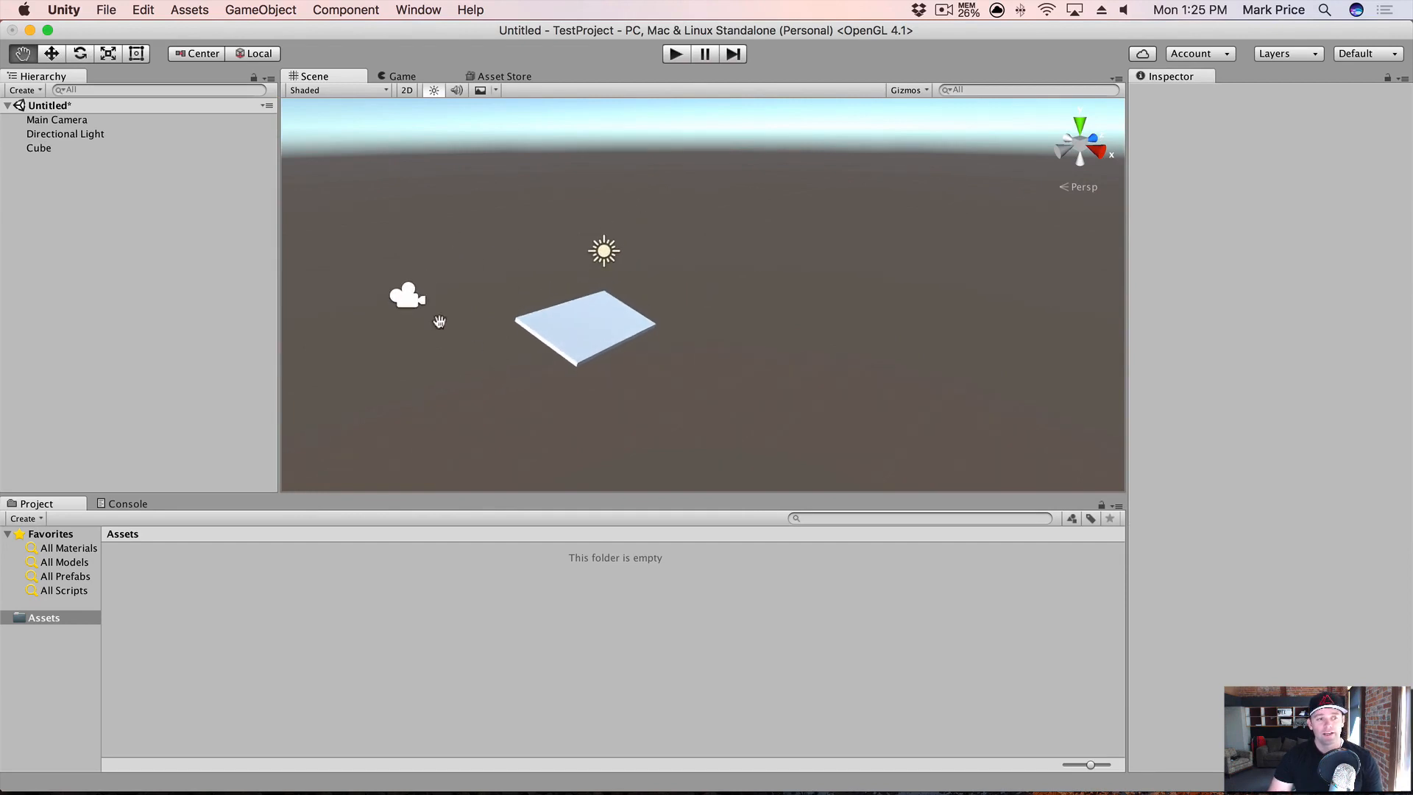
left_click_drag(470, 216, 690, 353)
left_click(79, 54)
key("q")
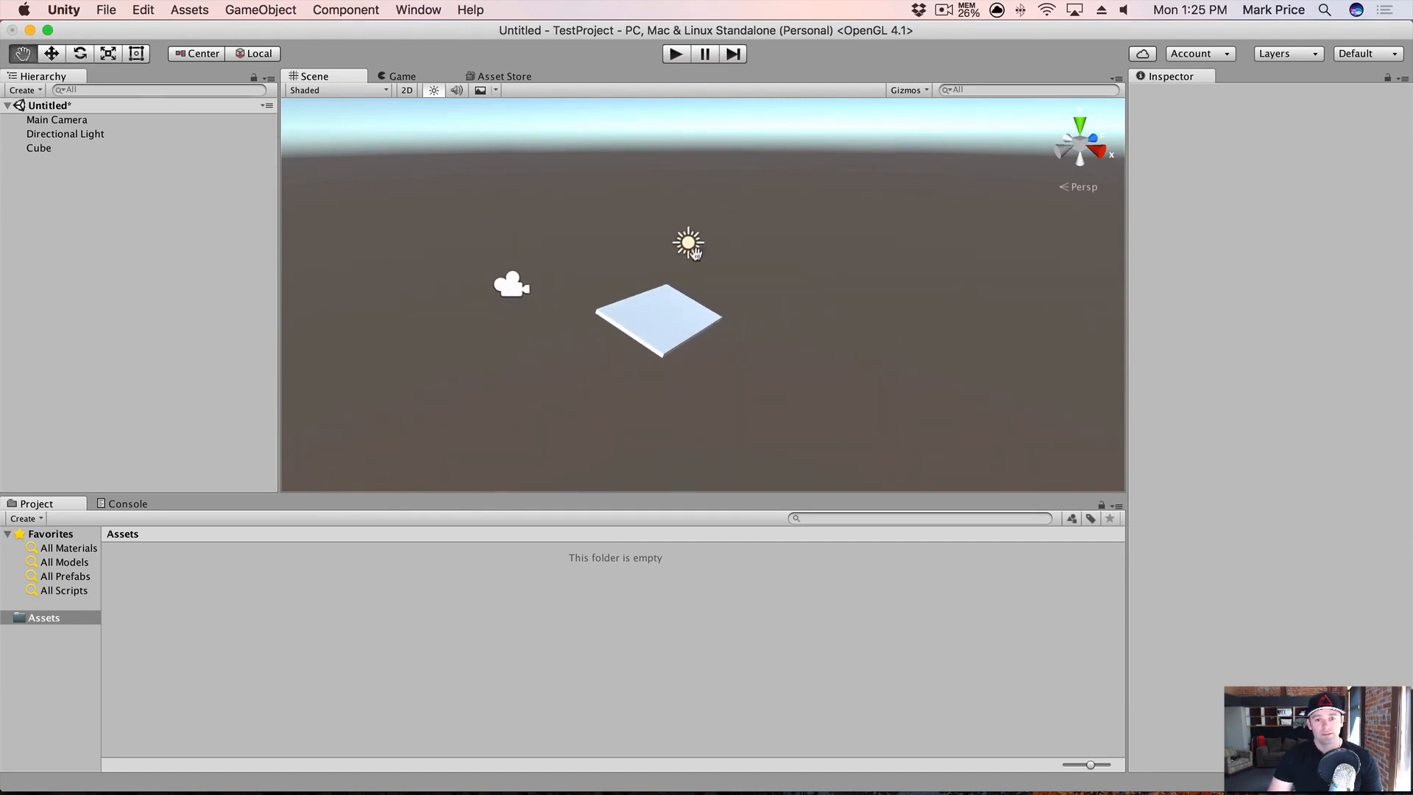
left_click_drag(808, 289, 668, 320)
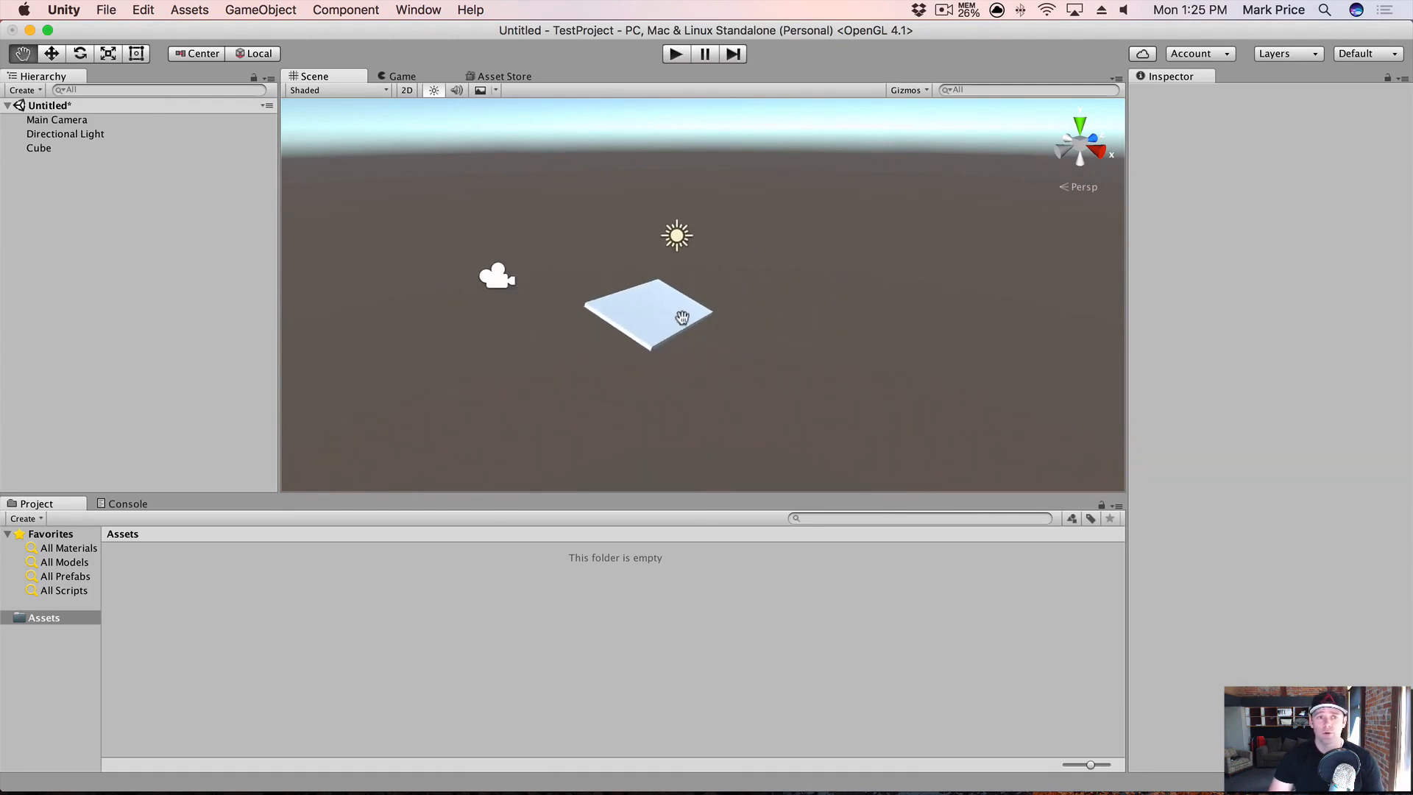
mouse_move(759, 250)
left_mouse_down()
mouse_move(728, 255)
mouse_move(748, 254)
left_mouse_up()
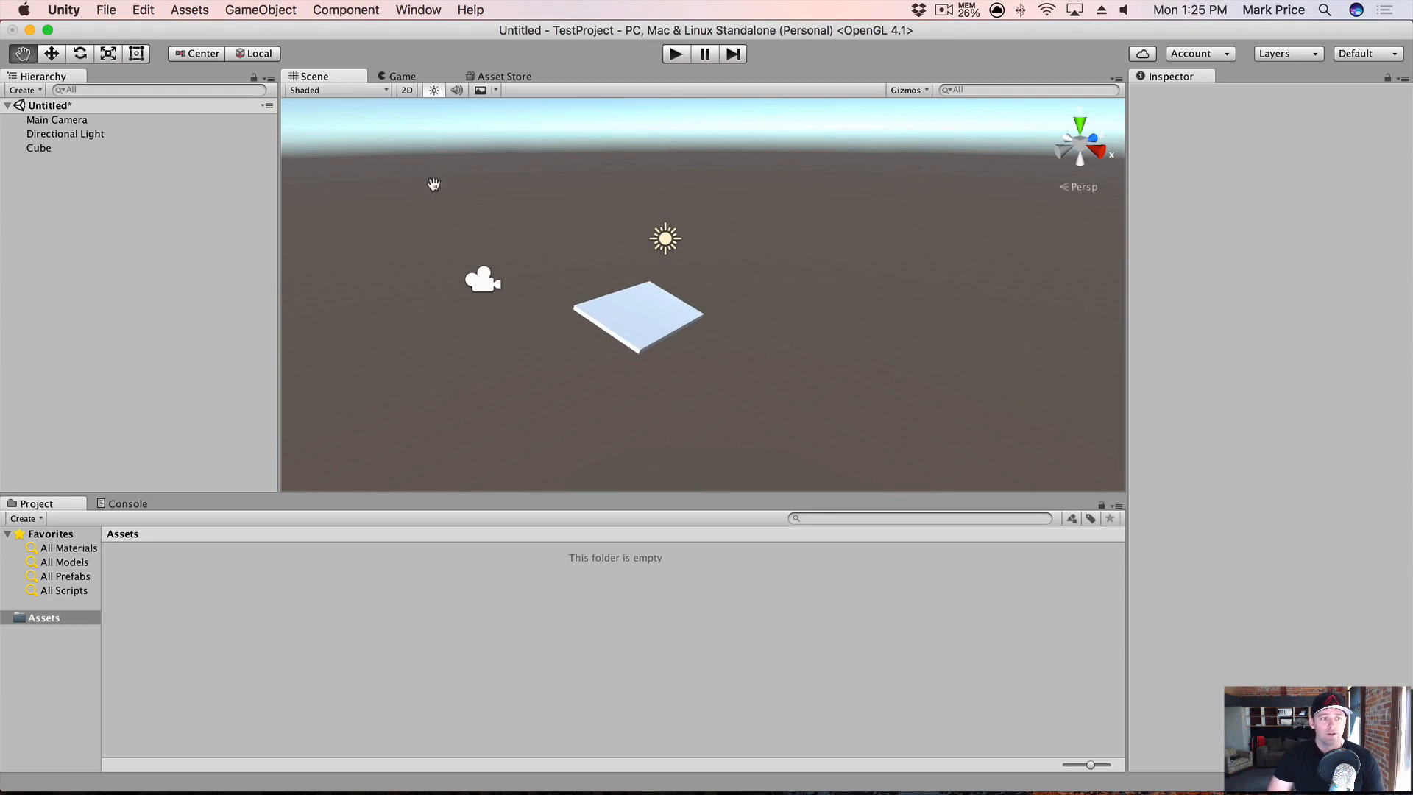
Step: Select the cube and cycle through the Move, Rotate, Scale and Rect tools to compare their gizmos
key("w")
left_click(608, 314)
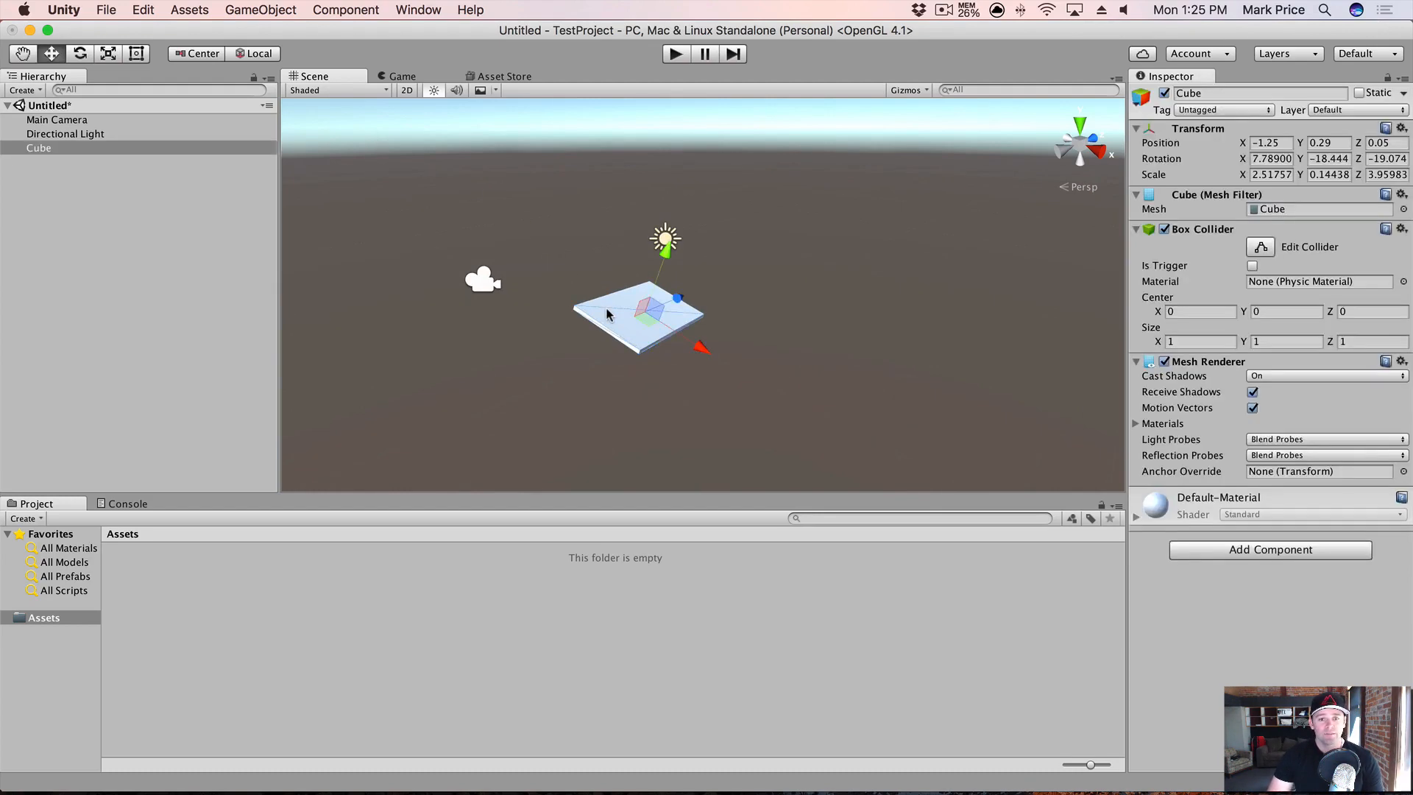
key("e")
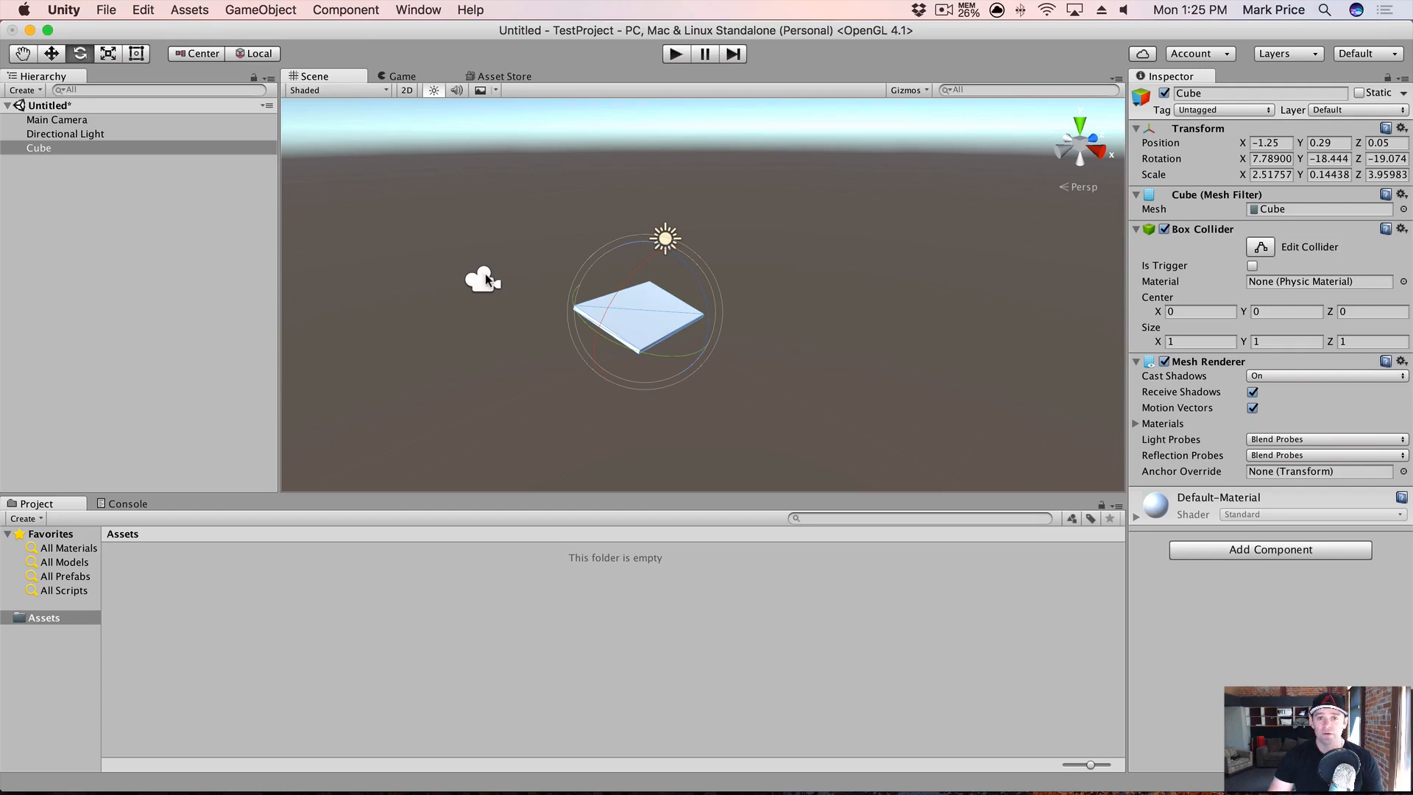
key("w")
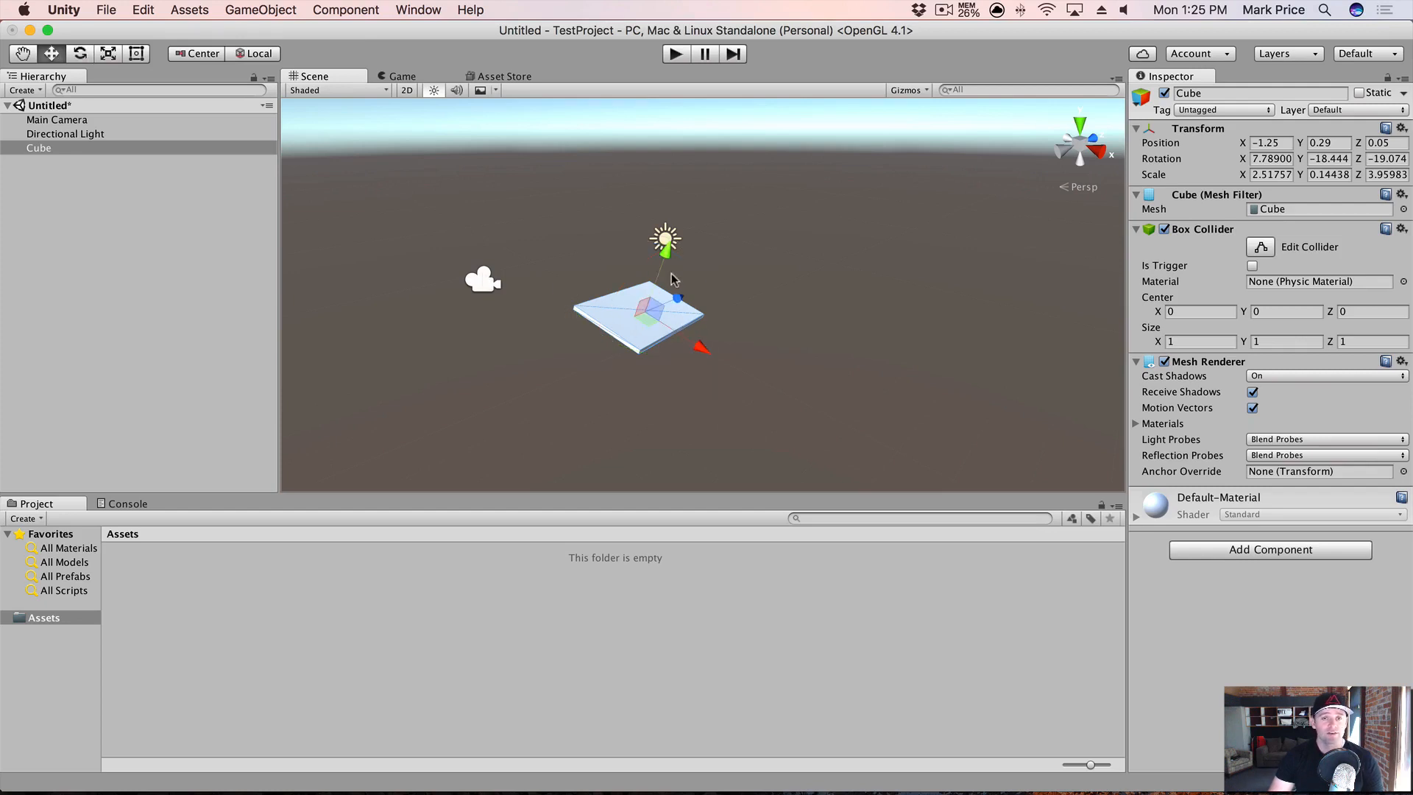
key("e")
key("r")
key("t")
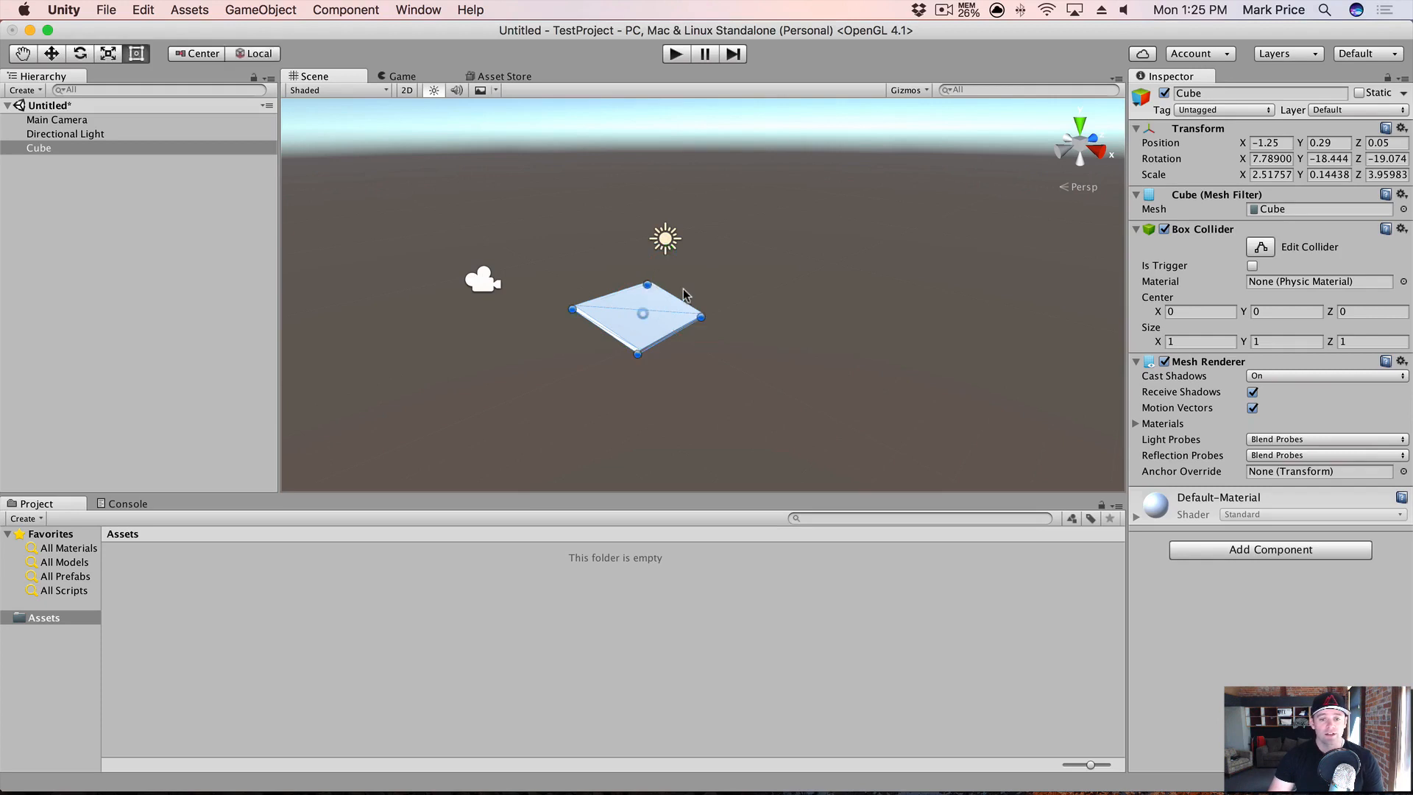
key("e")
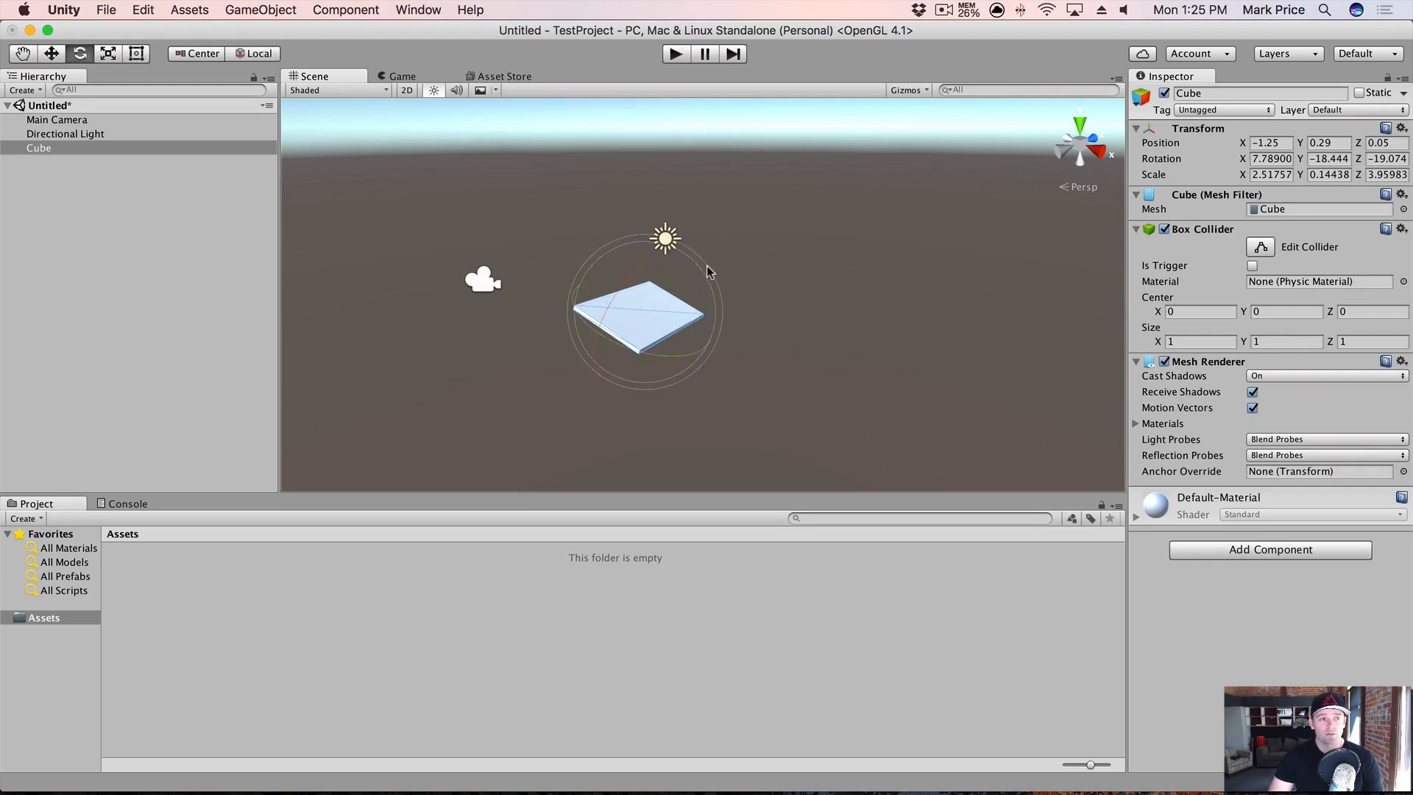
Step: Resize the slab with the Rect tool to a scale of about X 5.40, Z 4.08, and switch to the Rotate tool
key("t")
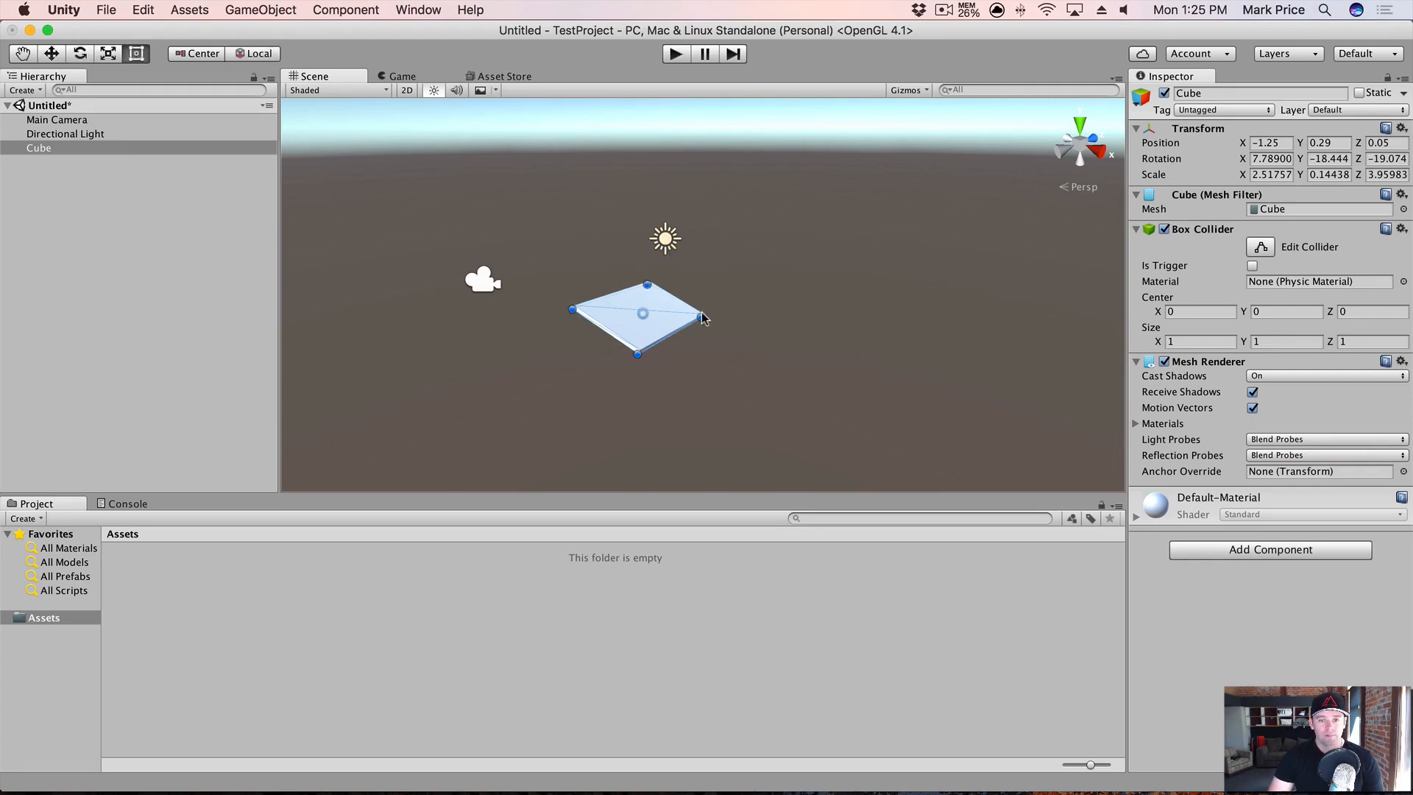
left_click_drag(703, 316, 833, 339)
scroll(584, 279, "up", 5)
left_click_drag(605, 276, 468, 317)
scroll(470, 321, "down", 2)
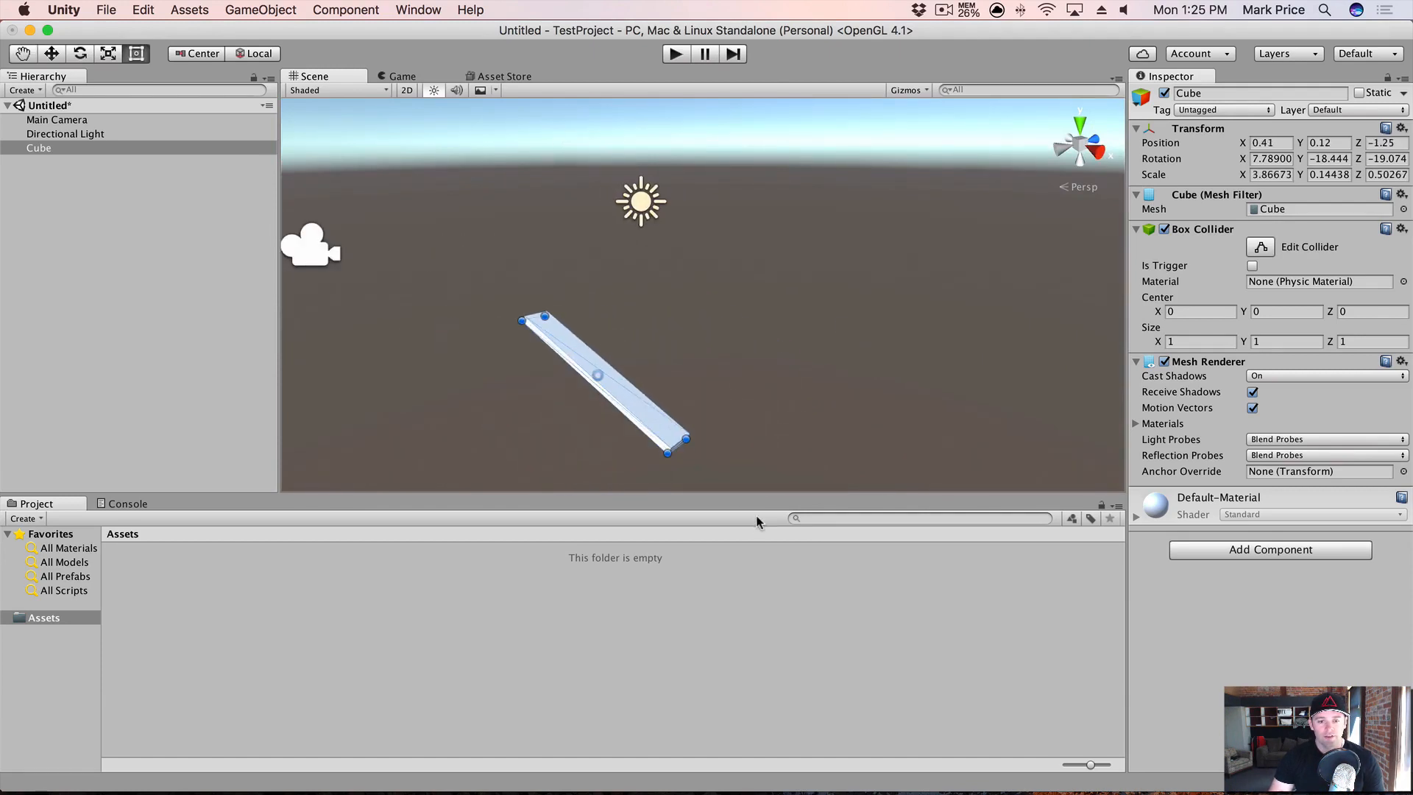
left_click_drag(666, 451, 726, 393)
left_click_drag(600, 302, 588, 259)
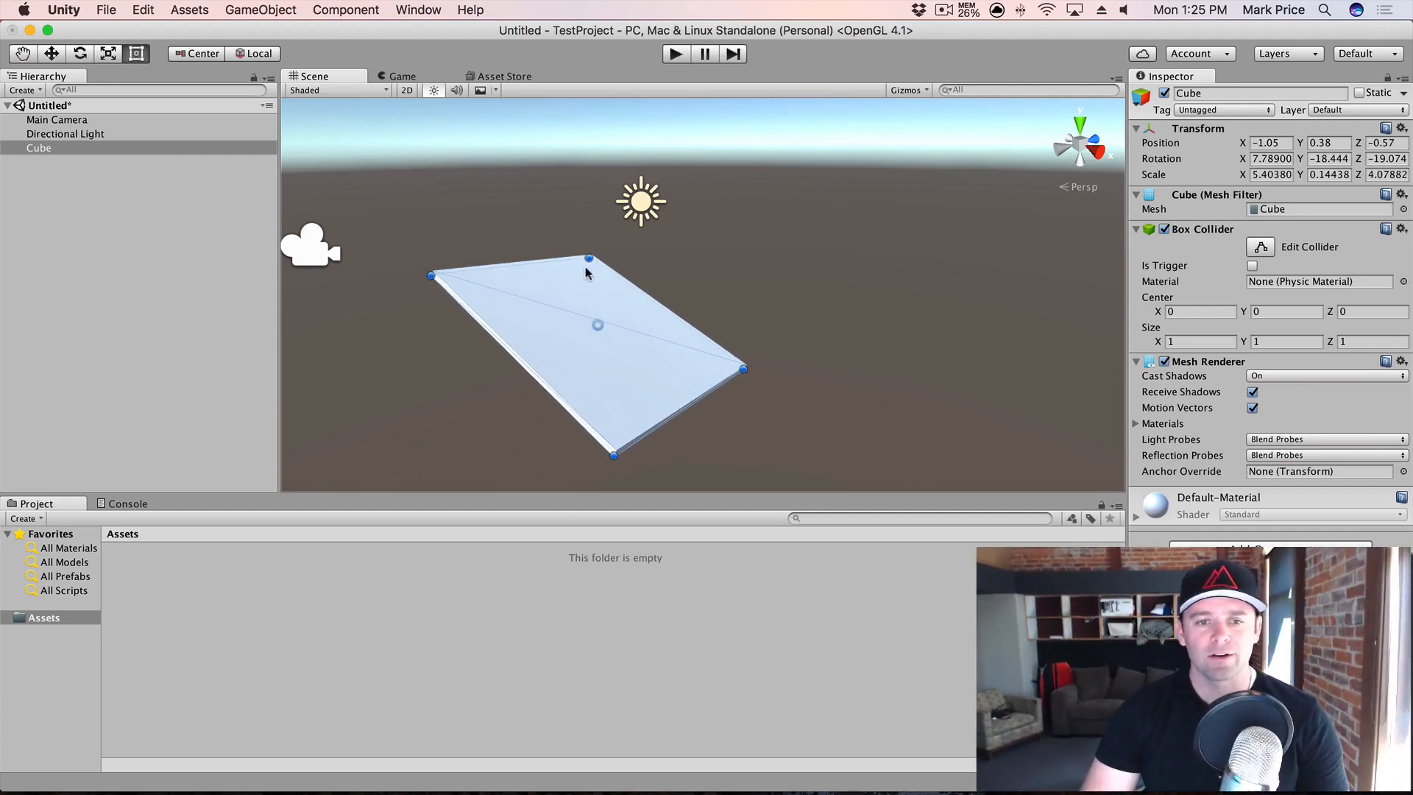
key("e")
left_click_drag(763, 262, 667, 276, "alt")
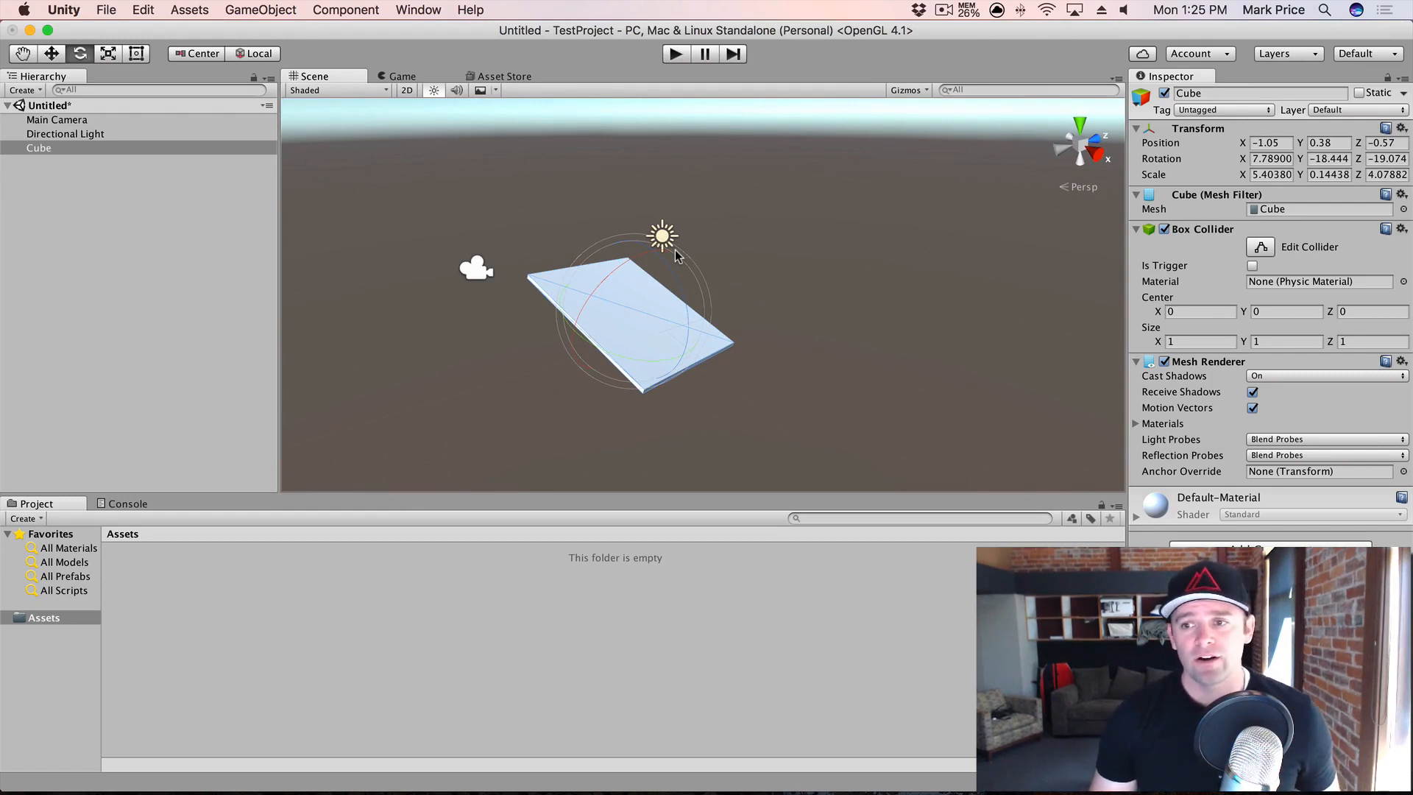
left_click(284, 9)
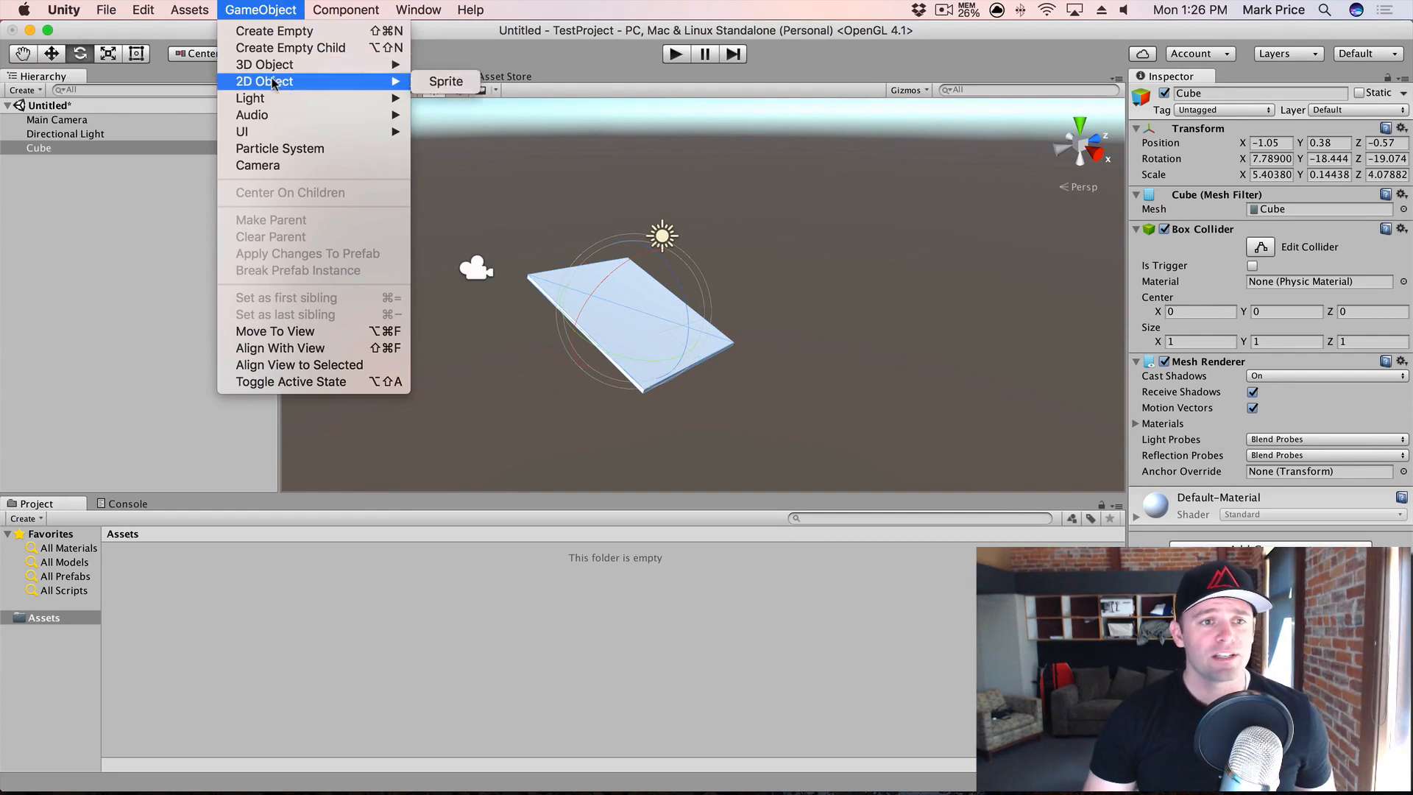
mouse_move(273, 98)
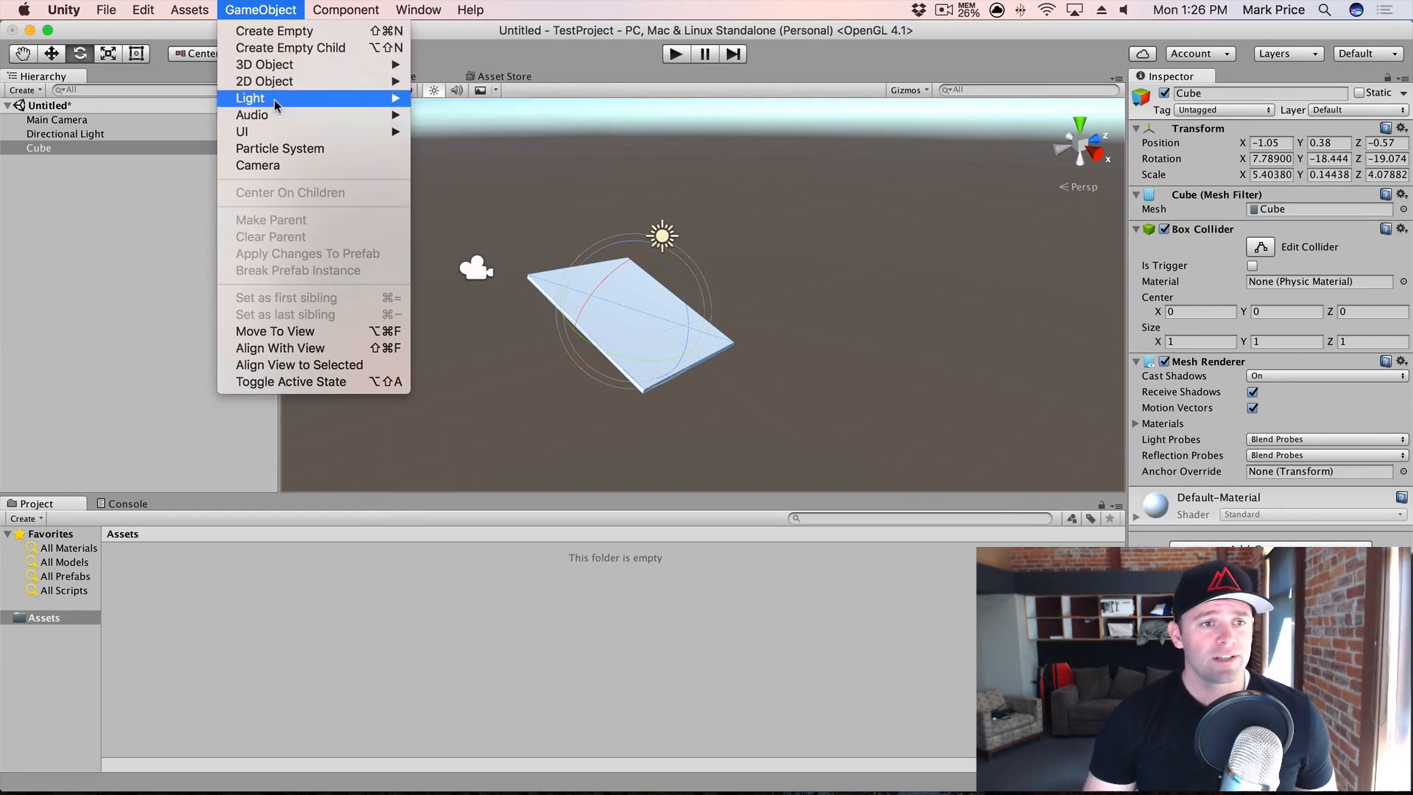
mouse_move(281, 72)
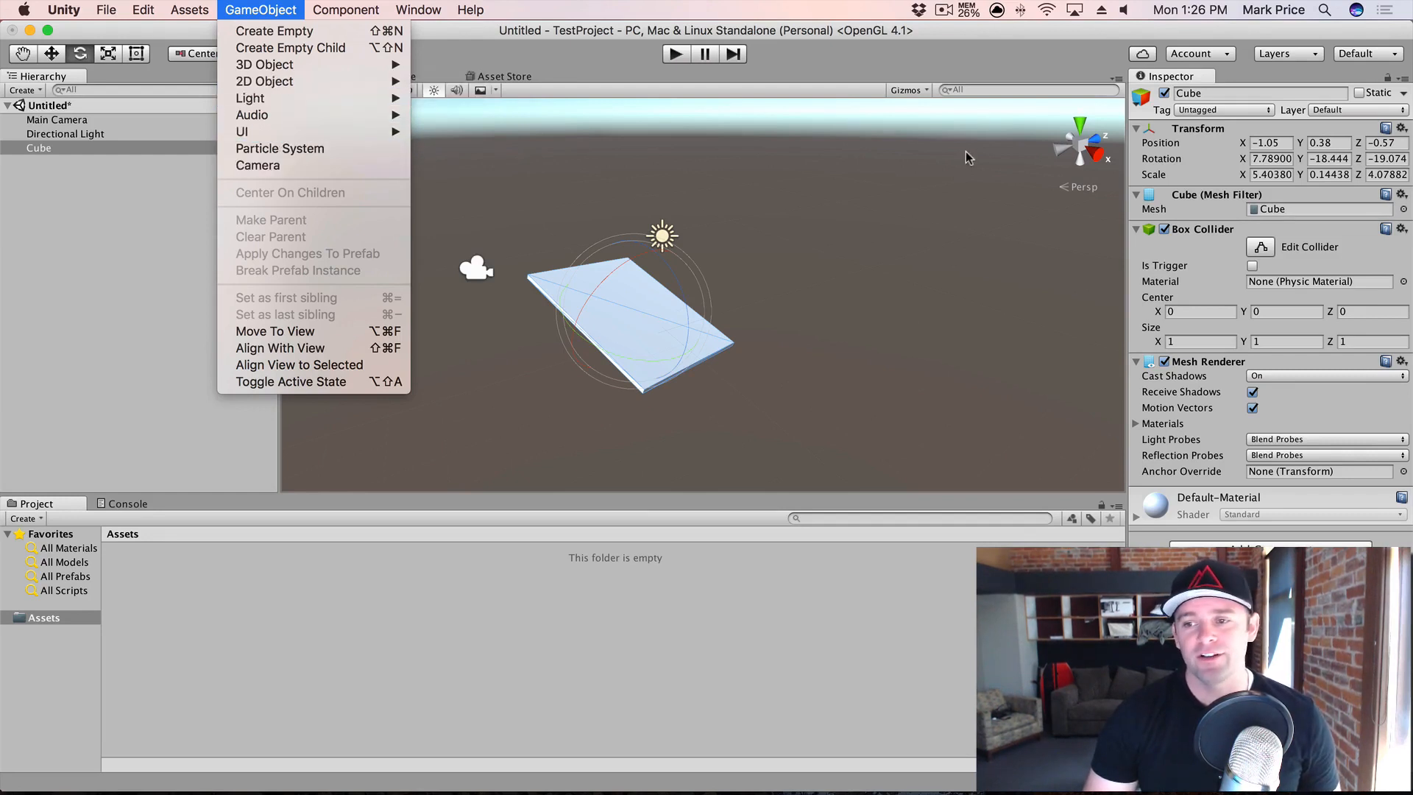
left_click(946, 172)
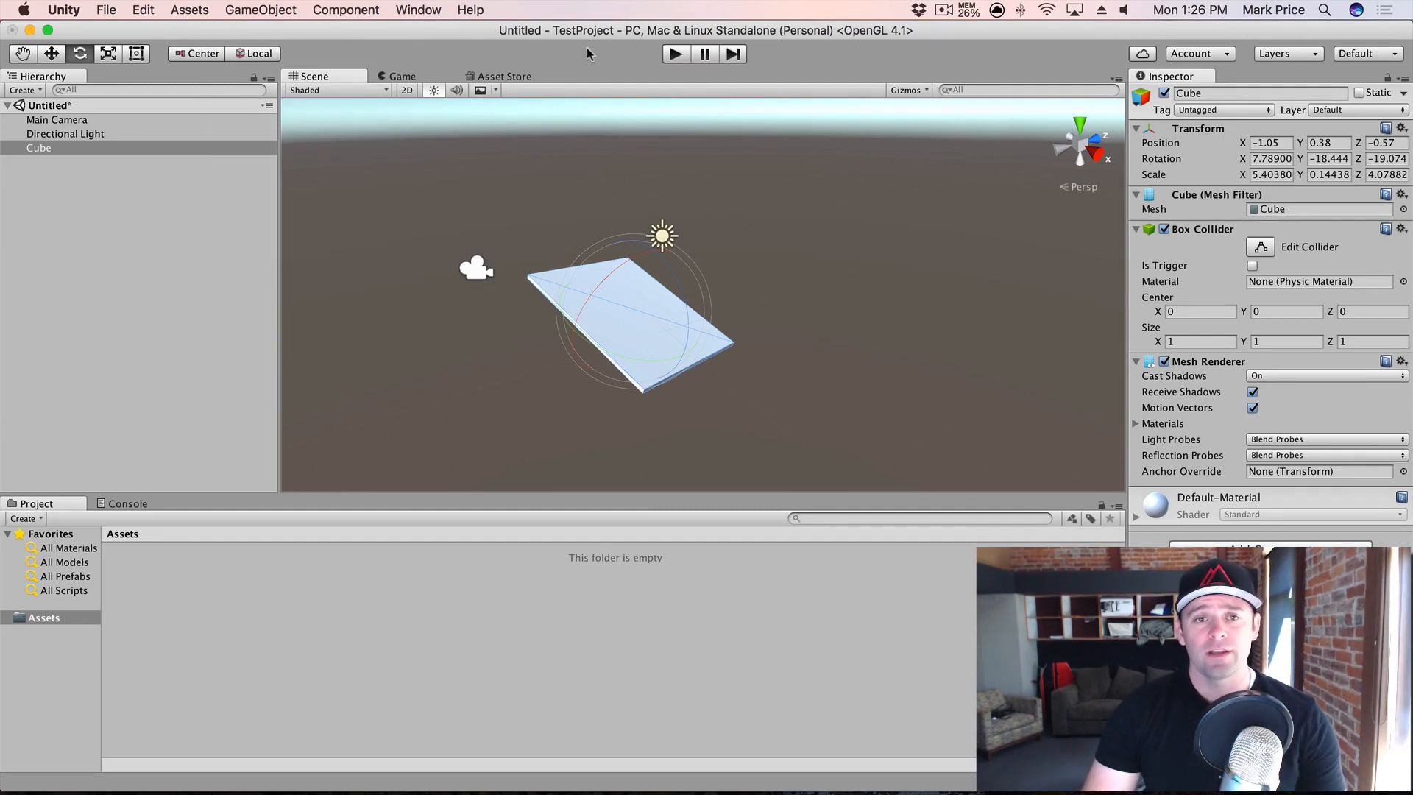
Step: Start saving the scene into the Assets folder and cancel the save
key("super+s")
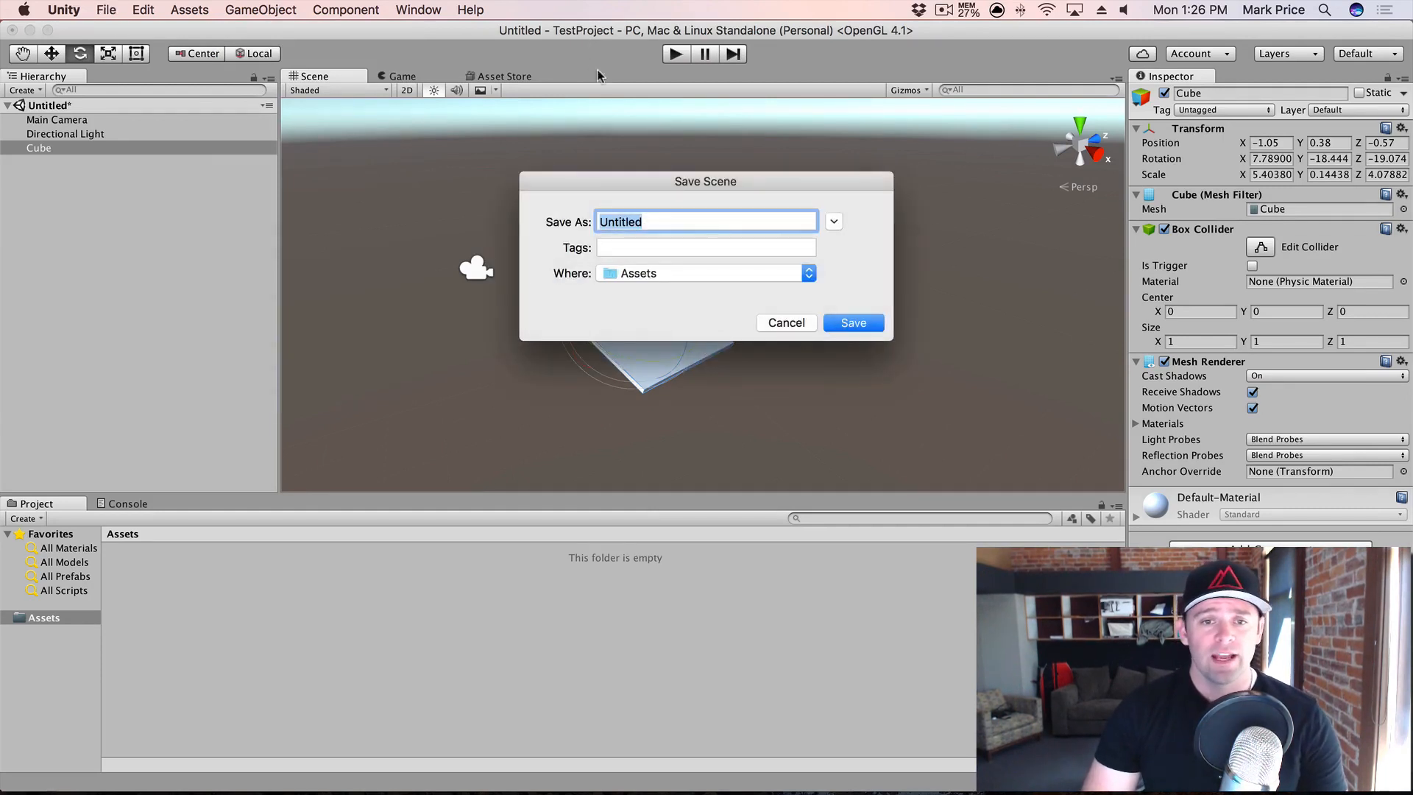
left_click(803, 323)
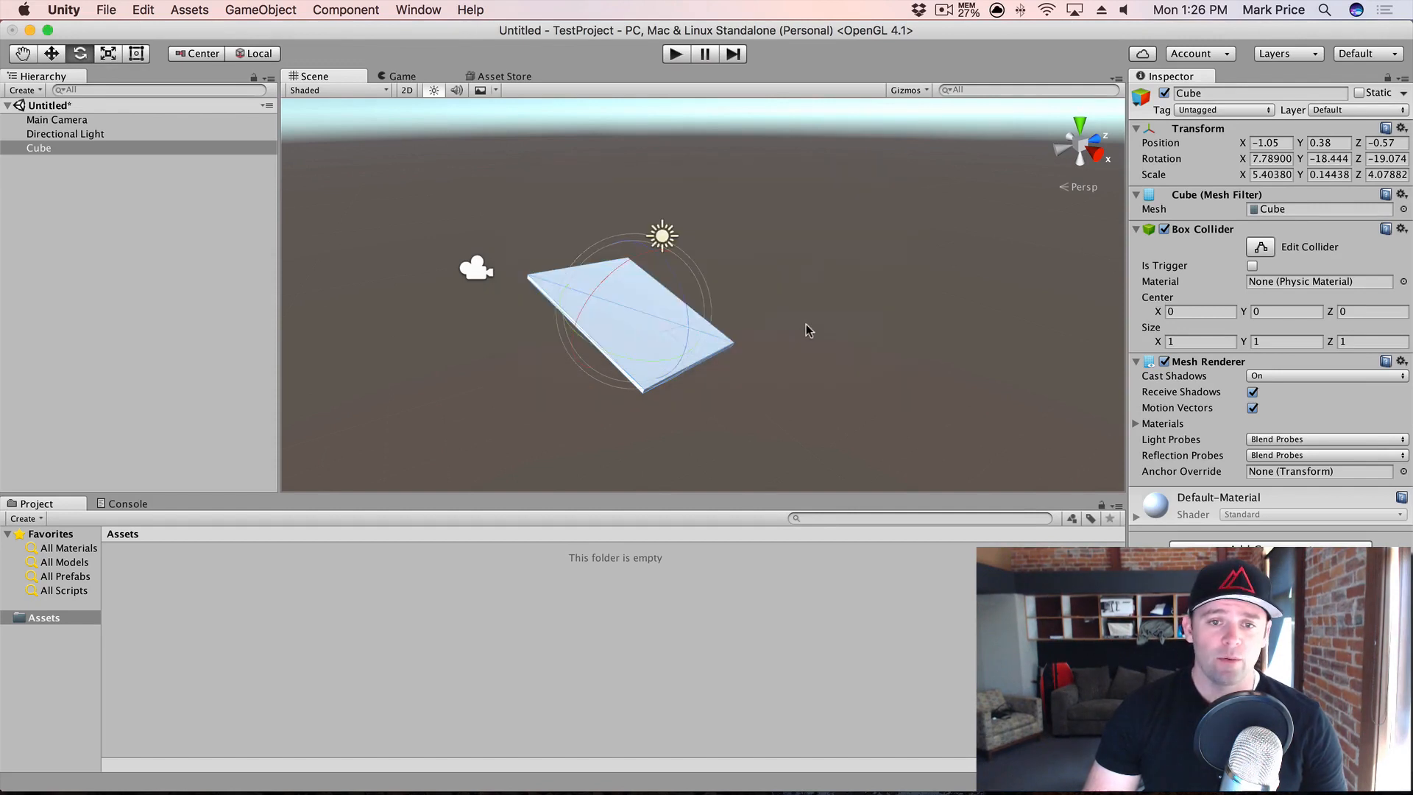